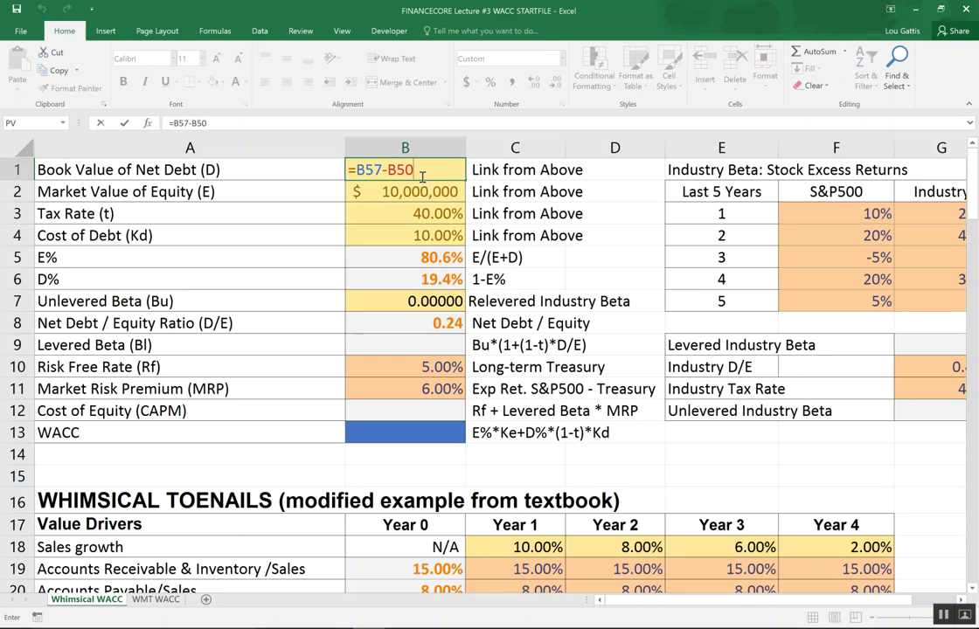
# Step: Enter =B57-B50 as the book value of net debt in B1 and check the linked formulas in B2 through B4
pyautogui.press('Return')
pyautogui.press('F2')
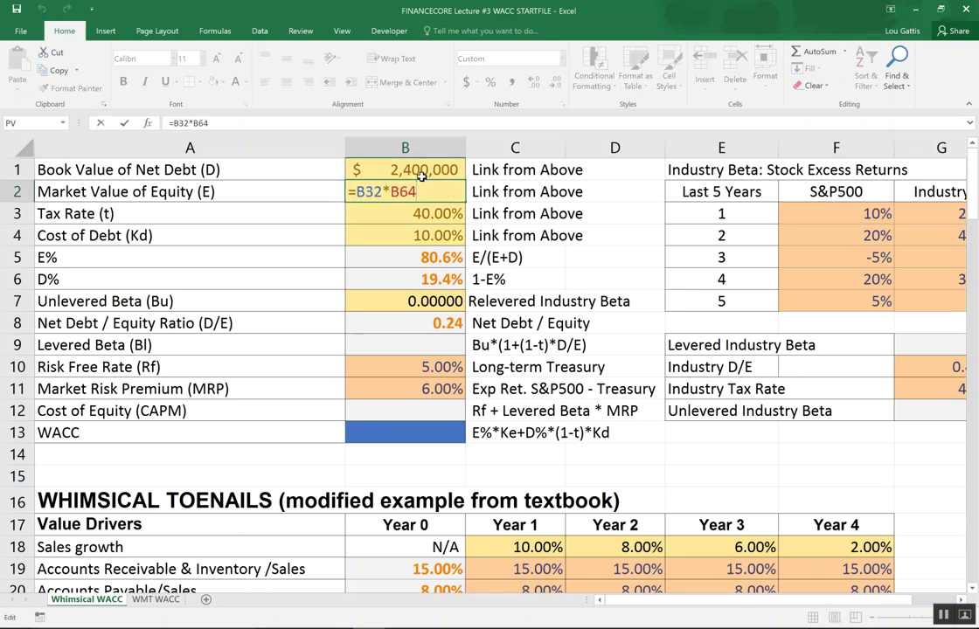
pyautogui.press('Escape')
pyautogui.press('Down')
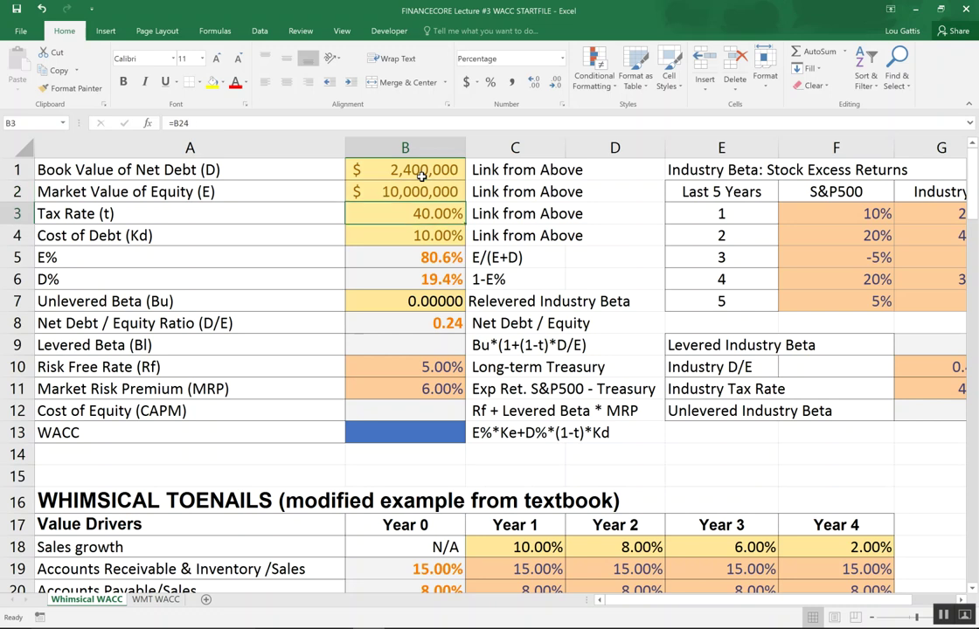
pyautogui.press('F2')
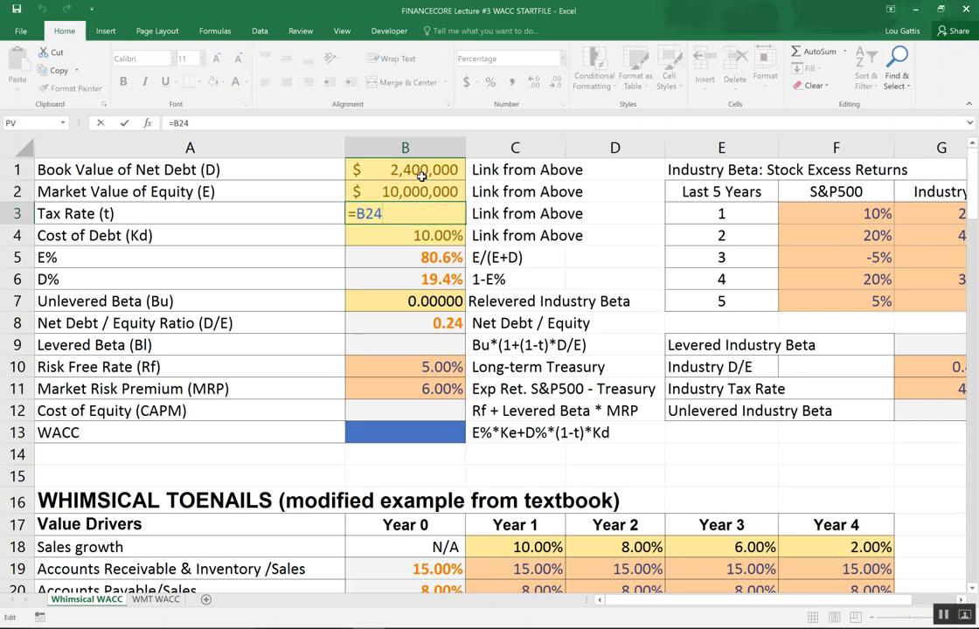
pyautogui.press('Return')
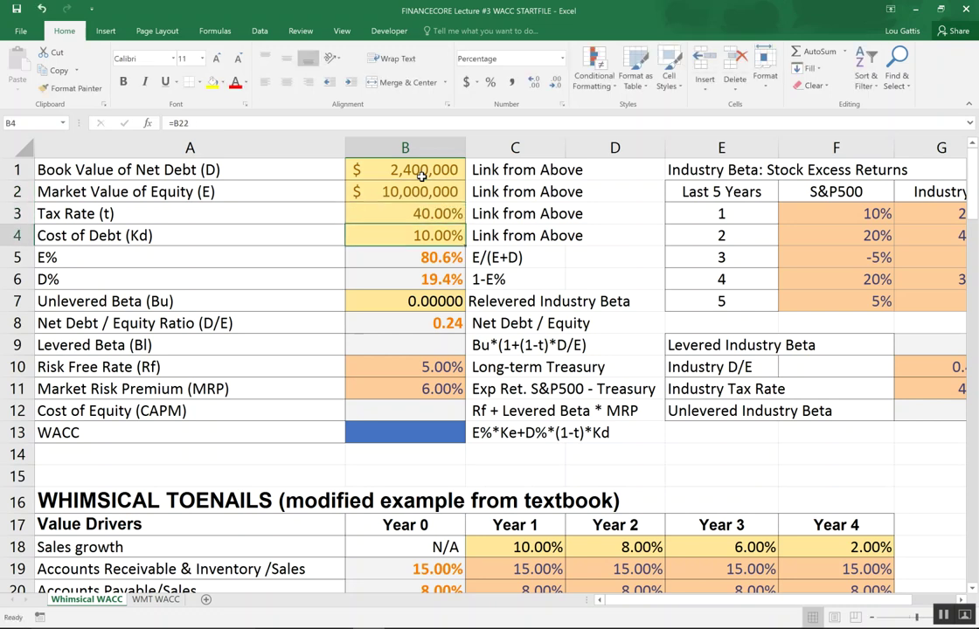
pyautogui.press('F2')
pyautogui.press('Escape')
pyautogui.press('Up')
pyautogui.press('Up')
pyautogui.press('Up')
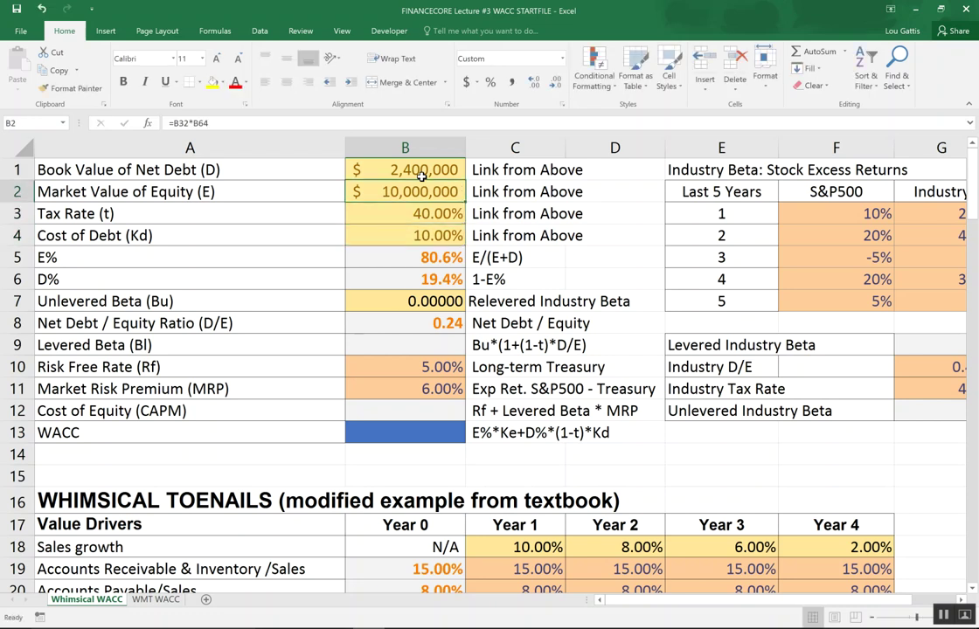
# Step: Go over the net debt, equity, tax rate and cost of debt inputs down to the equity weight in column B
pyautogui.press('Left')
pyautogui.press('Right')
pyautogui.press('Down')
pyautogui.press('Down')
pyautogui.press('Down')
pyautogui.press('Down')
pyautogui.press('Up')
pyautogui.press('Up')
pyautogui.press('Up')
pyautogui.press('Up')
pyautogui.press('Down')
pyautogui.press('Down')
pyautogui.press('Down')
pyautogui.press('Down')
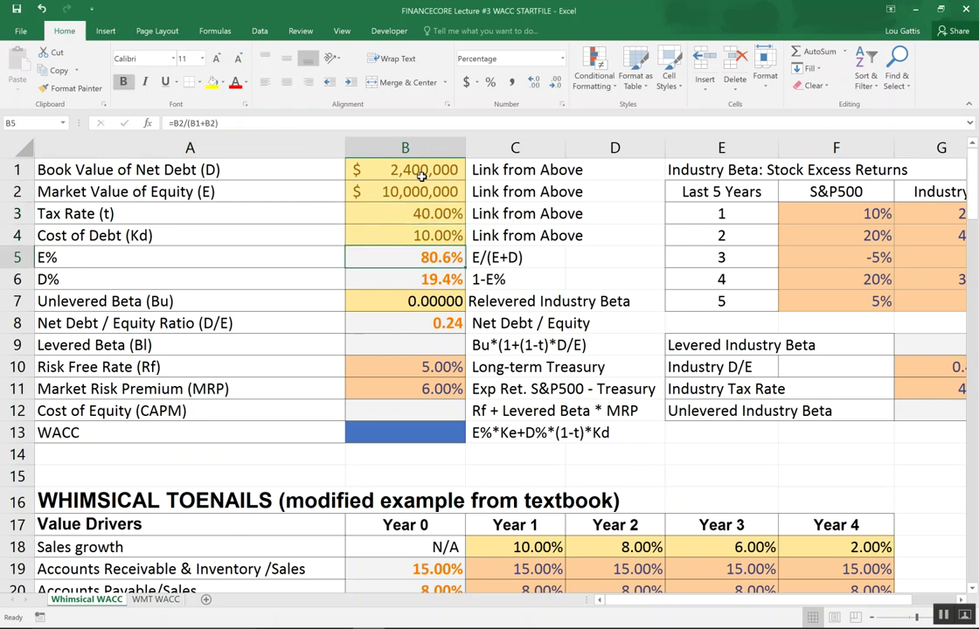
# Step: Calculate the levered industry beta in G9 with =SLOPE(G3:G7,F3:F7), regressing the industry returns on the S&P500 returns
pyautogui.press('Right')
pyautogui.press('Right')
pyautogui.press('Right')
pyautogui.press('Right')
pyautogui.press('Right')
pyautogui.press('Right')
pyautogui.press('Right')
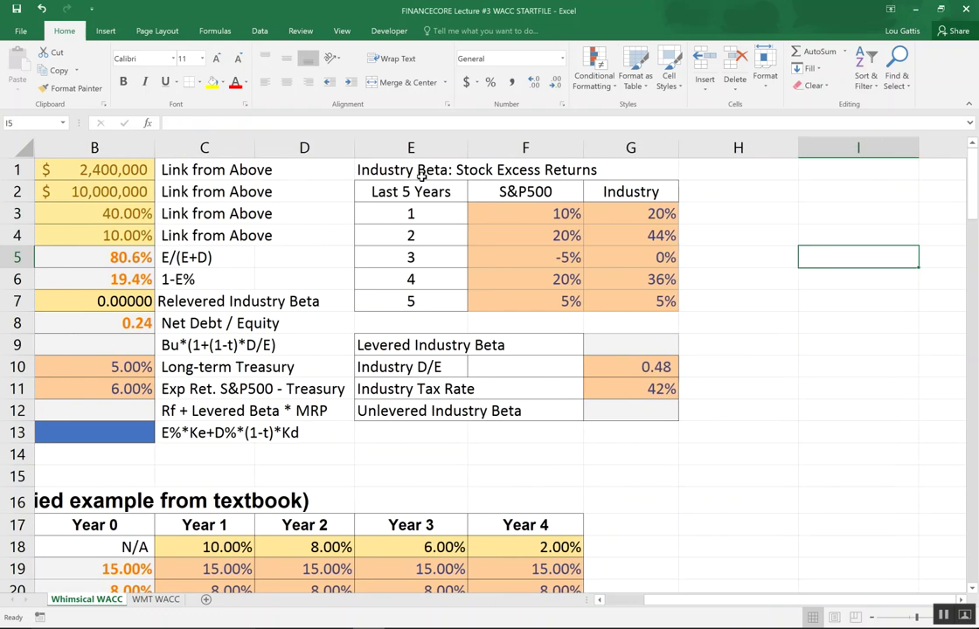
pyautogui.press('Left')
pyautogui.press('Left')
pyautogui.press('Down')
pyautogui.press('Down')
pyautogui.press('Down')
pyautogui.press('Down')
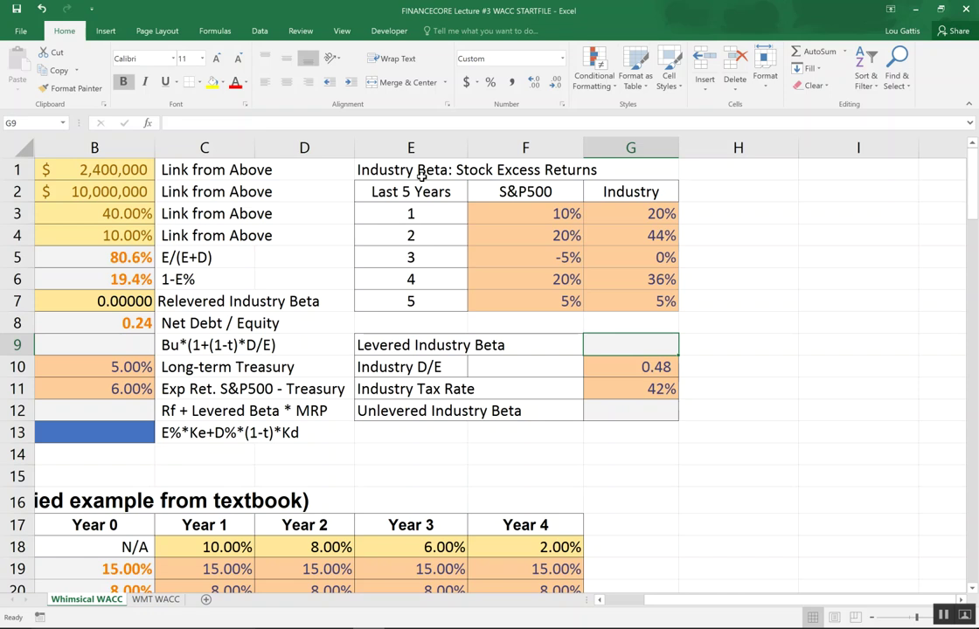
pyautogui.write('=slo')
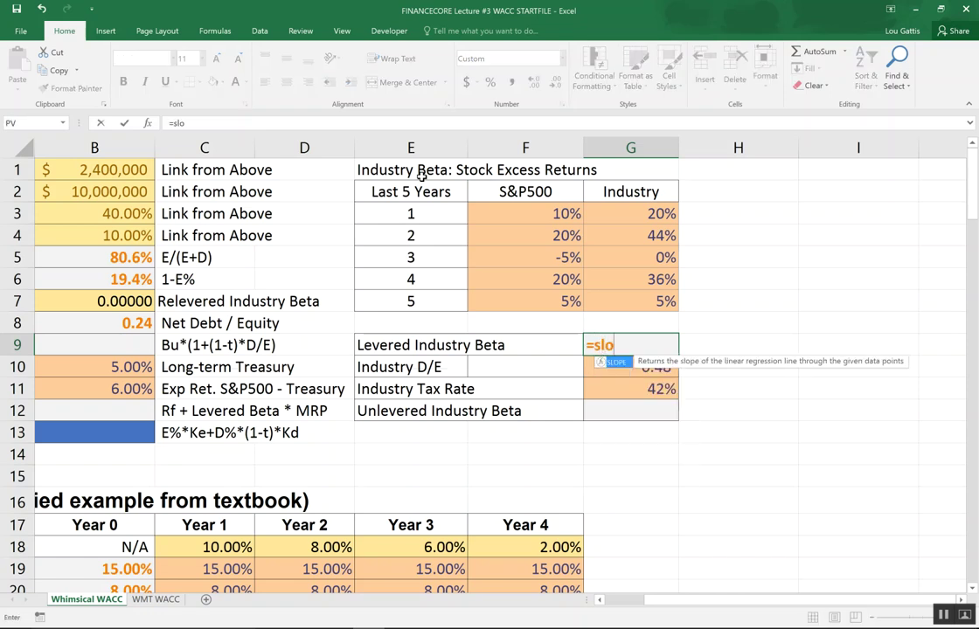
pyautogui.write('pe(')
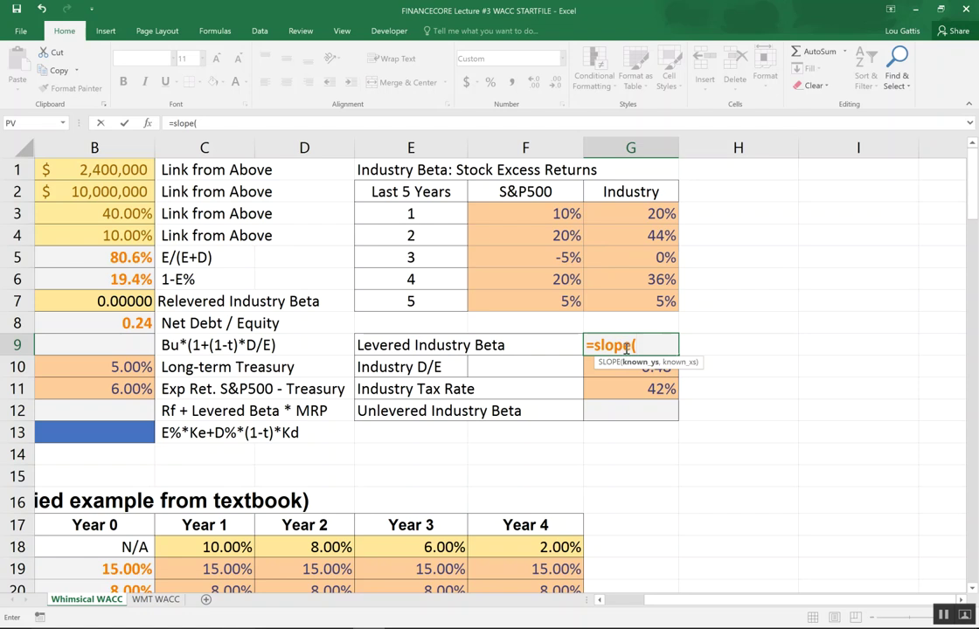
pyautogui.moveTo(612, 210); pyautogui.dragTo(647, 301)
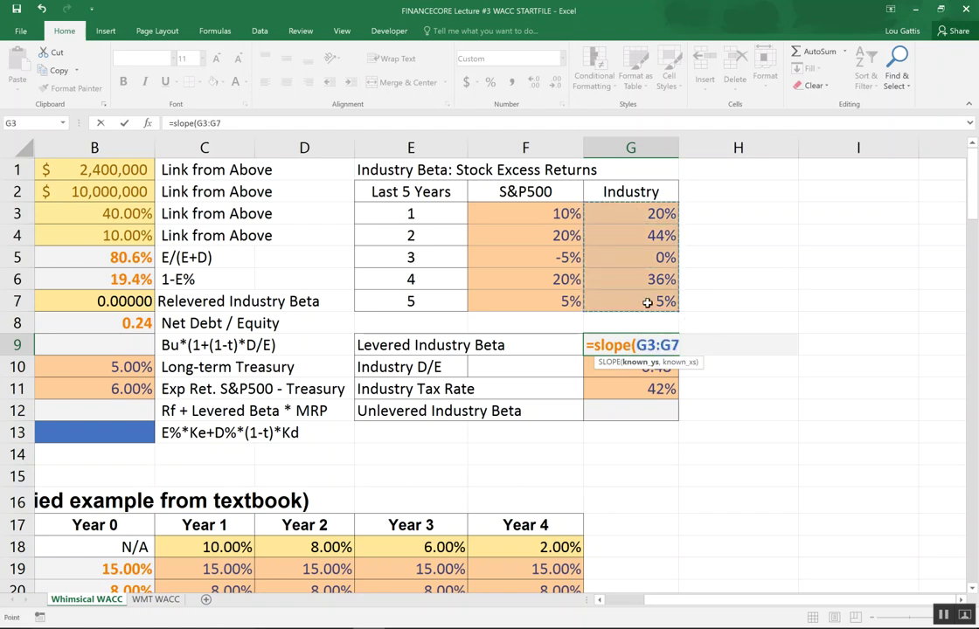
pyautogui.write(',')
pyautogui.moveTo(538, 216); pyautogui.dragTo(536, 300)
pyautogui.press('Return')
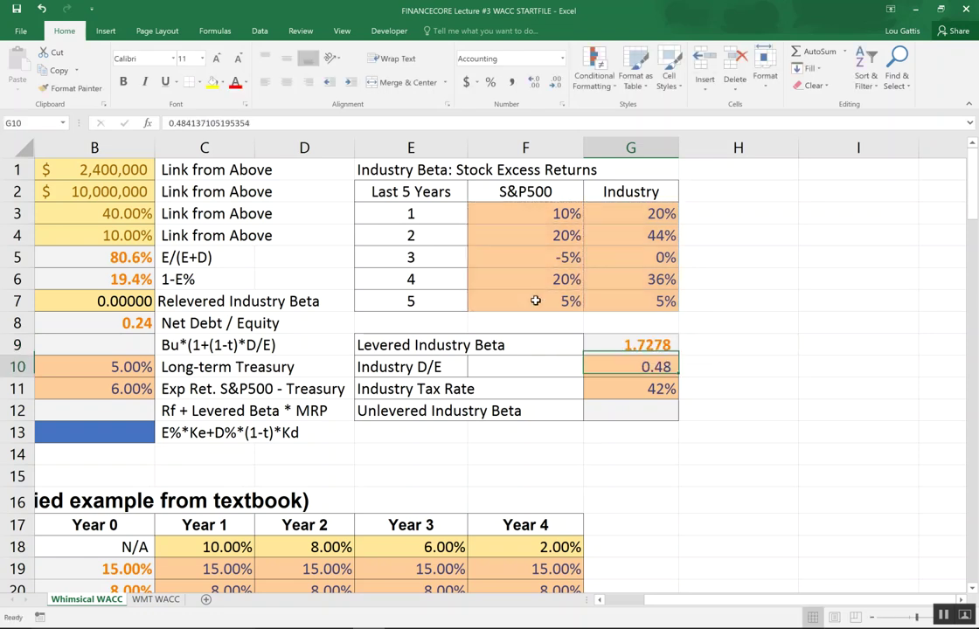
pyautogui.press('Up')
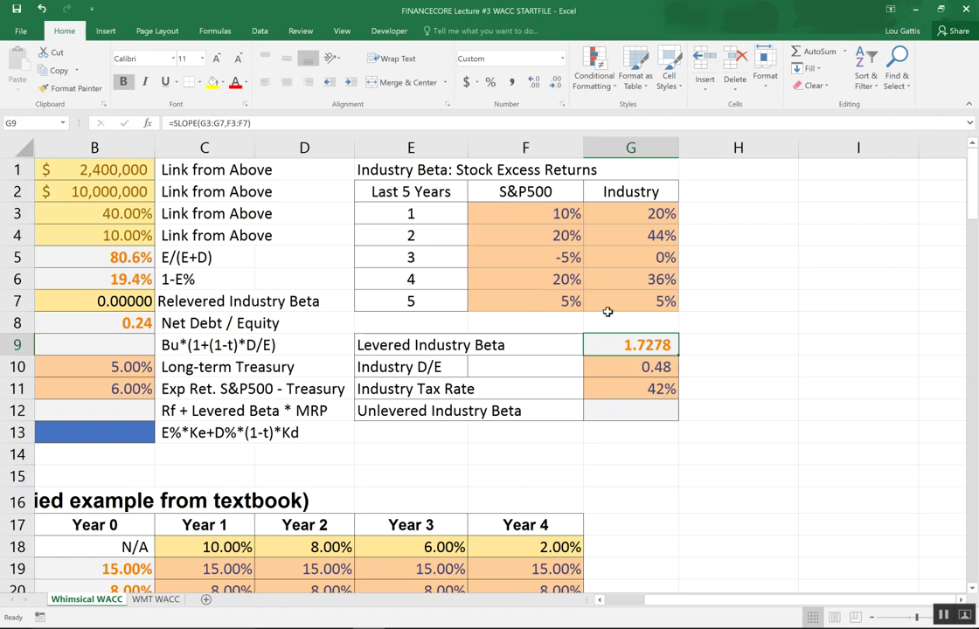
# Step: Insert a markers-only scatter chart of the S&P500 and industry returns in F2:G7, then reposition and shrink it
pyautogui.moveTo(537, 191); pyautogui.dragTo(635, 300)
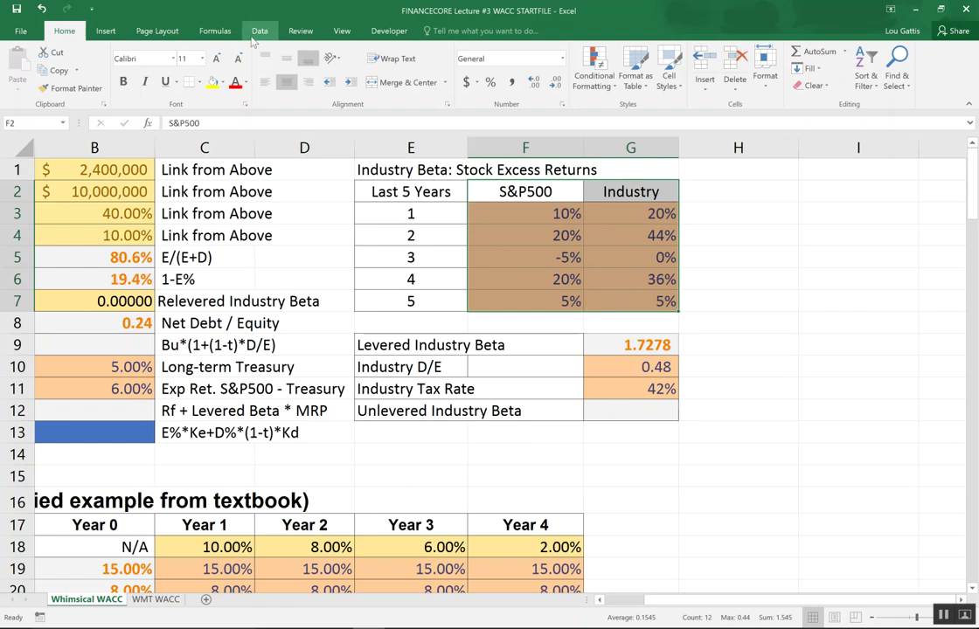
pyautogui.click(105, 31)
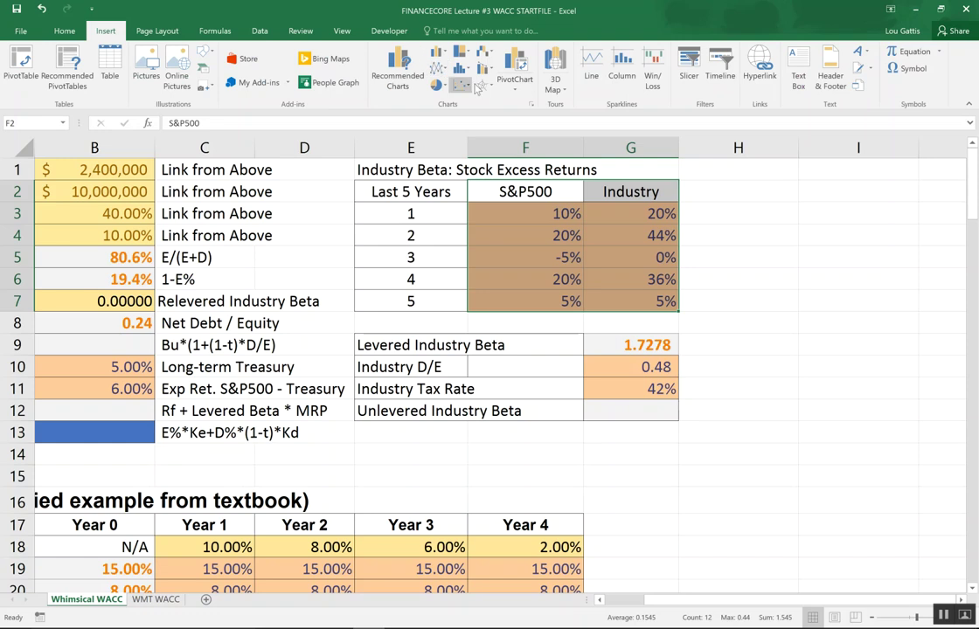
pyautogui.click(461, 85)
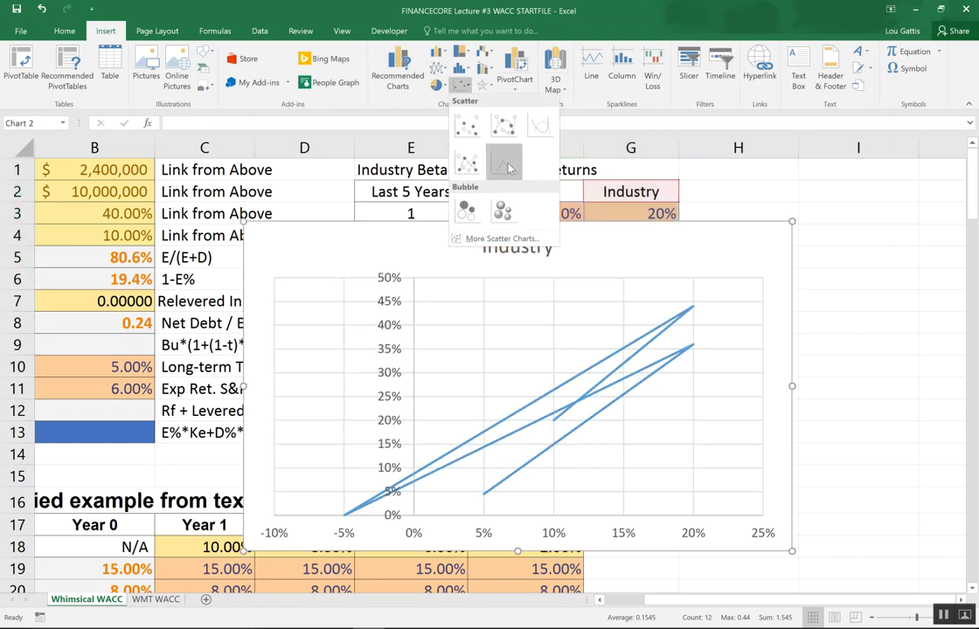
pyautogui.click(468, 130)
pyautogui.moveTo(414, 248)
pyautogui.mouseDown()
pyautogui.moveTo(518, 224)
pyautogui.moveTo(418, 203)
pyautogui.mouseUp()
pyautogui.moveTo(304, 170); pyautogui.dragTo(477, 202)
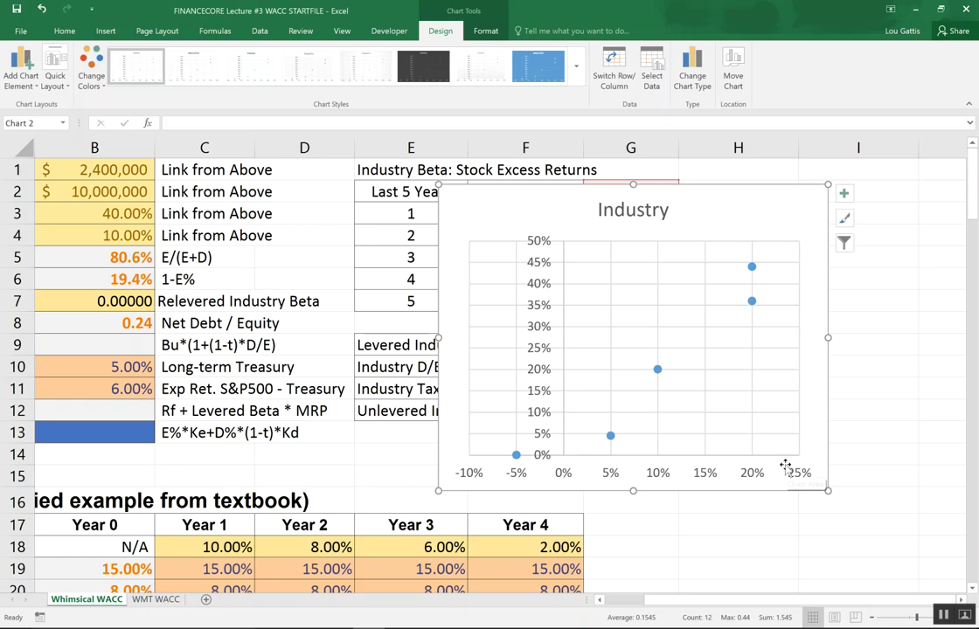
# Step: Add a linear trendline to the Industry series and display its equation on the chart
pyautogui.click(657, 370)
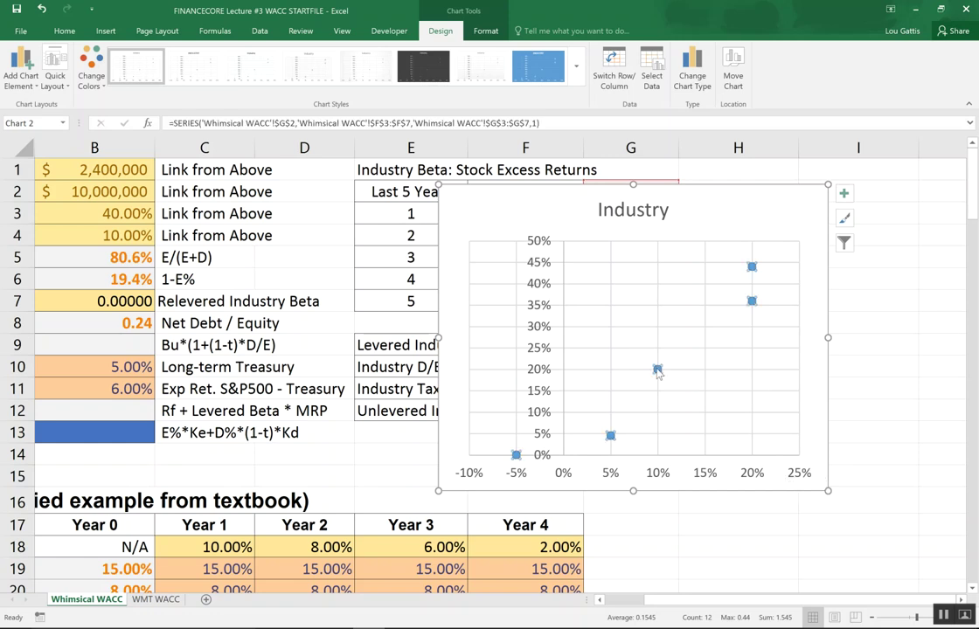
pyautogui.rightClick(659, 371)
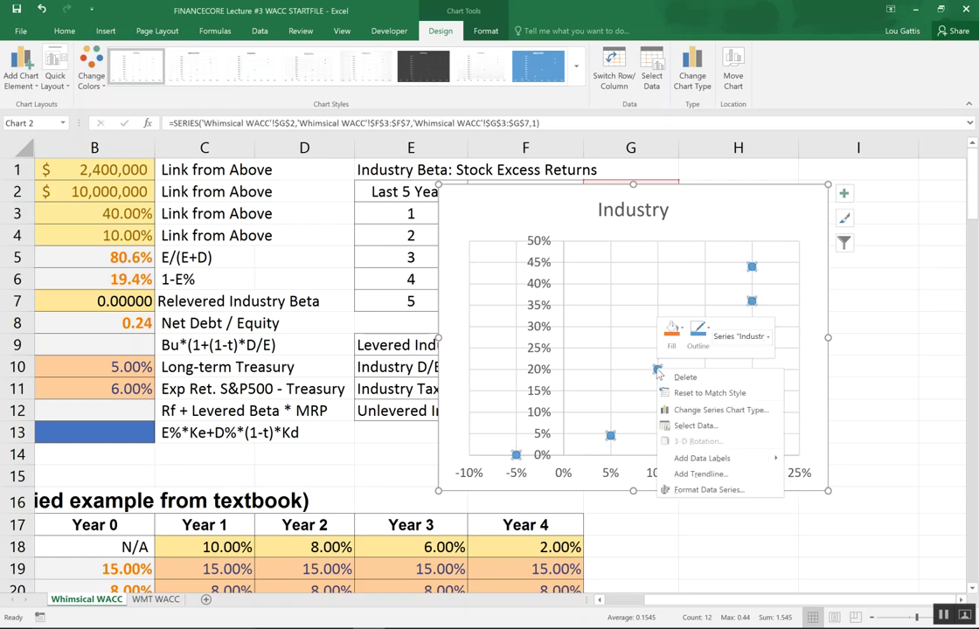
pyautogui.click(686, 473)
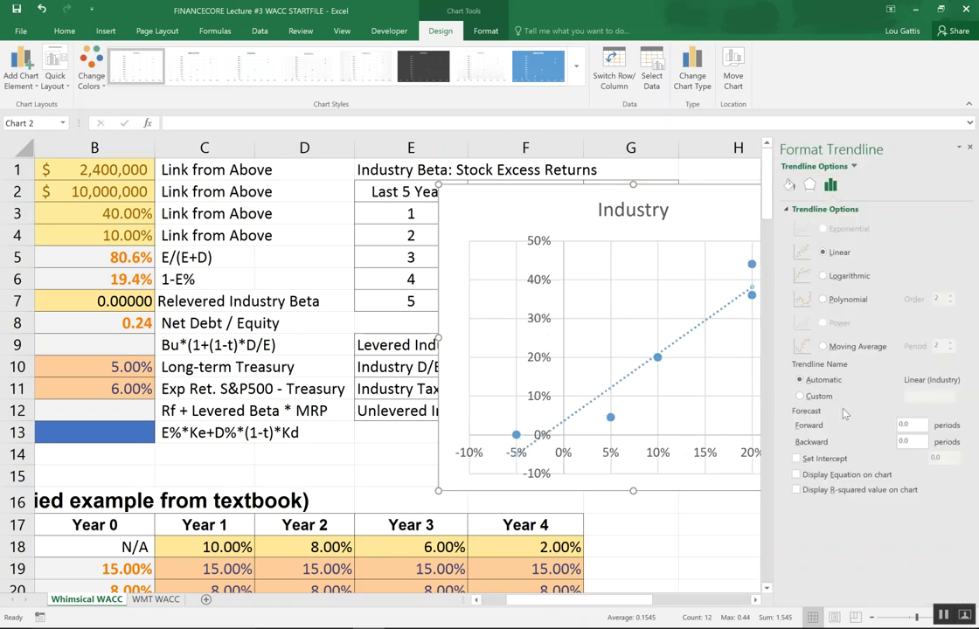
pyautogui.click(797, 475)
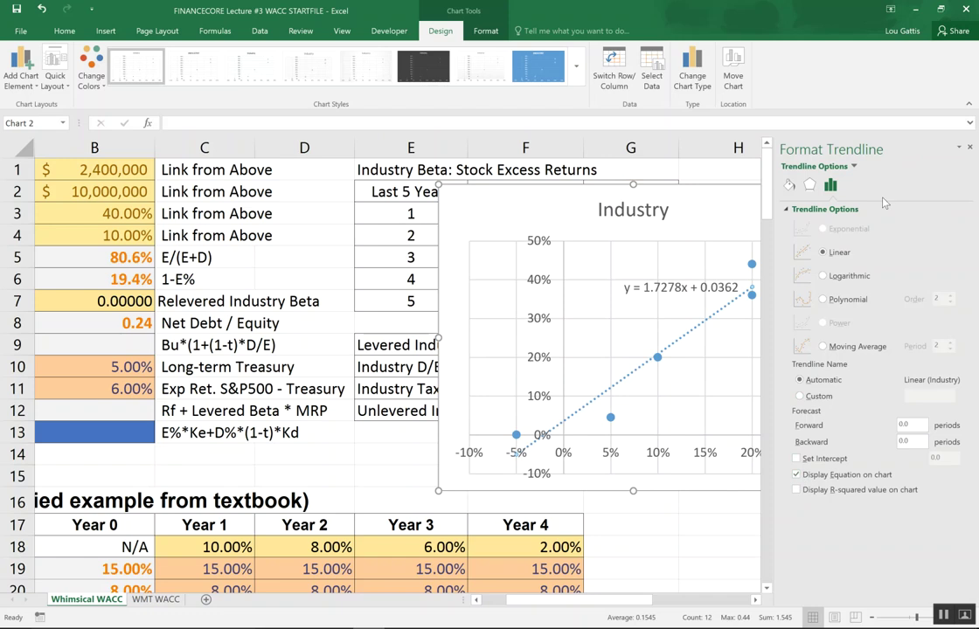
pyautogui.click(687, 528)
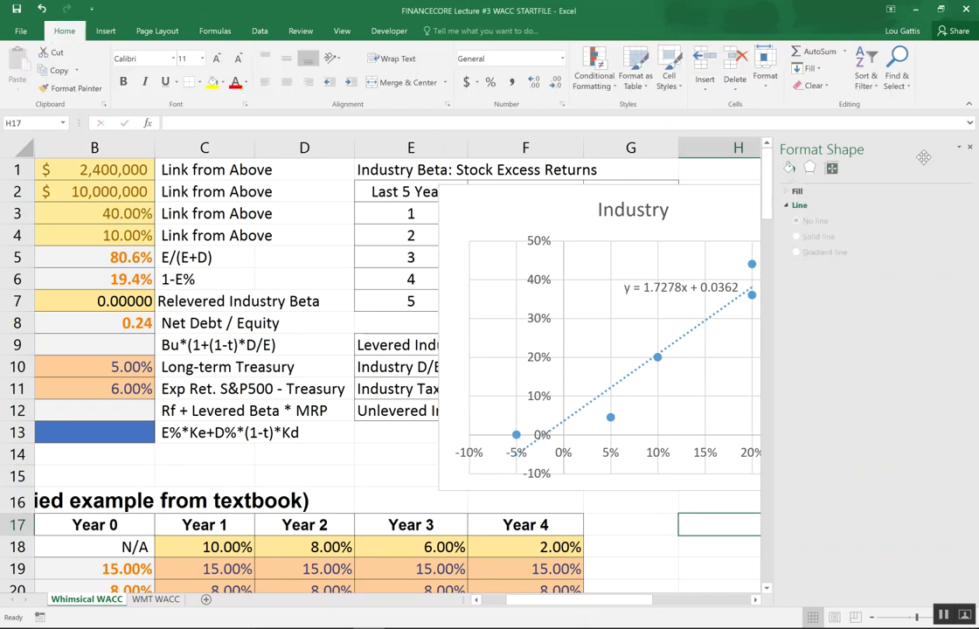
pyautogui.click(972, 150)
# Step: Move the scatter chart beside the returns table, over columns H to K, so the industry column is uncovered
pyautogui.moveTo(492, 210); pyautogui.dragTo(662, 189)
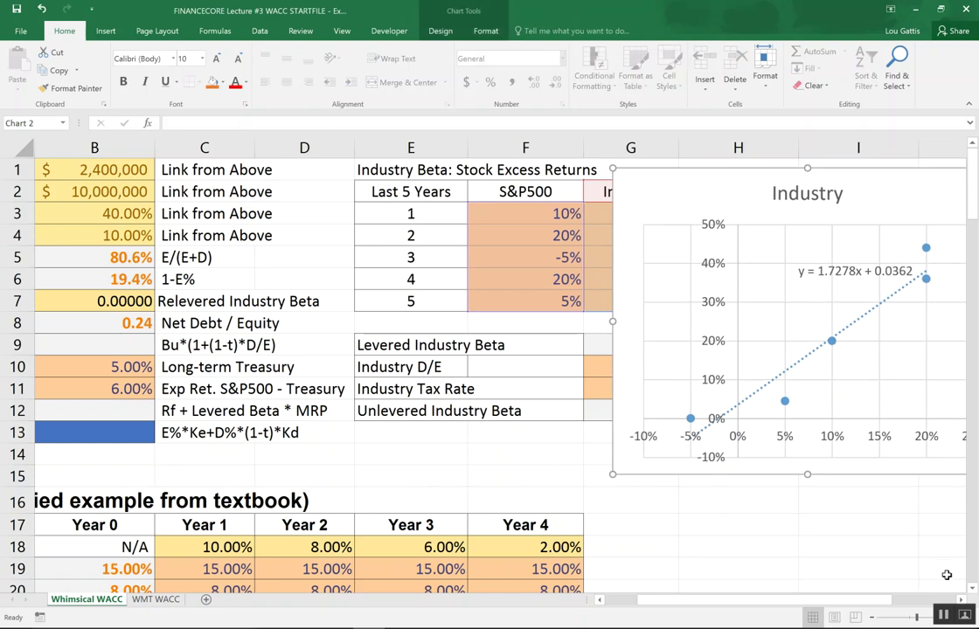
pyautogui.click(962, 601)
pyautogui.click(963, 600)
pyautogui.moveTo(520, 184); pyautogui.dragTo(549, 175)
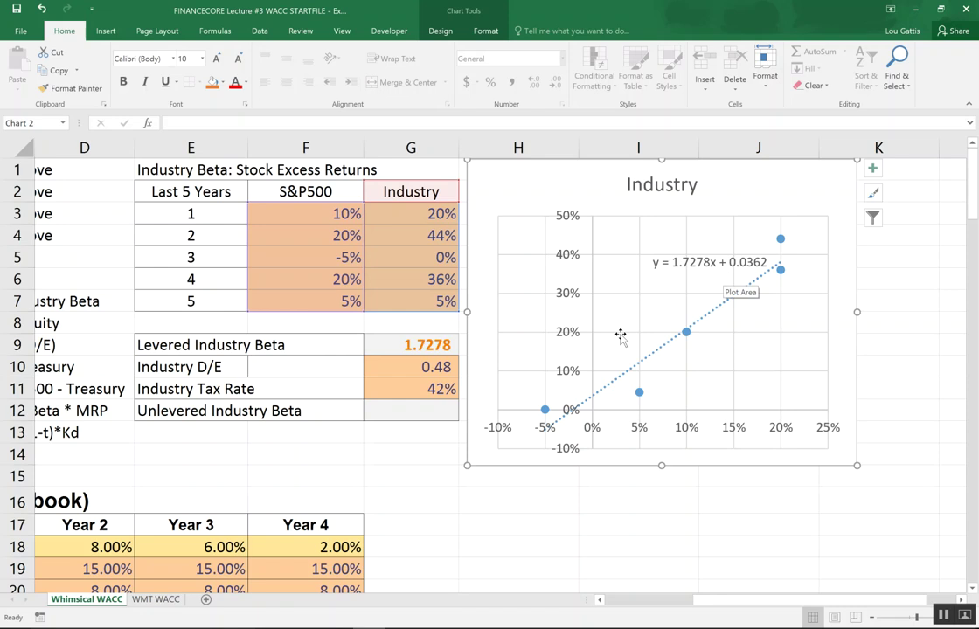
# Step: Examine the SLOPE formula's ranges in G9 alongside the trendline equation
pyautogui.click(398, 344)
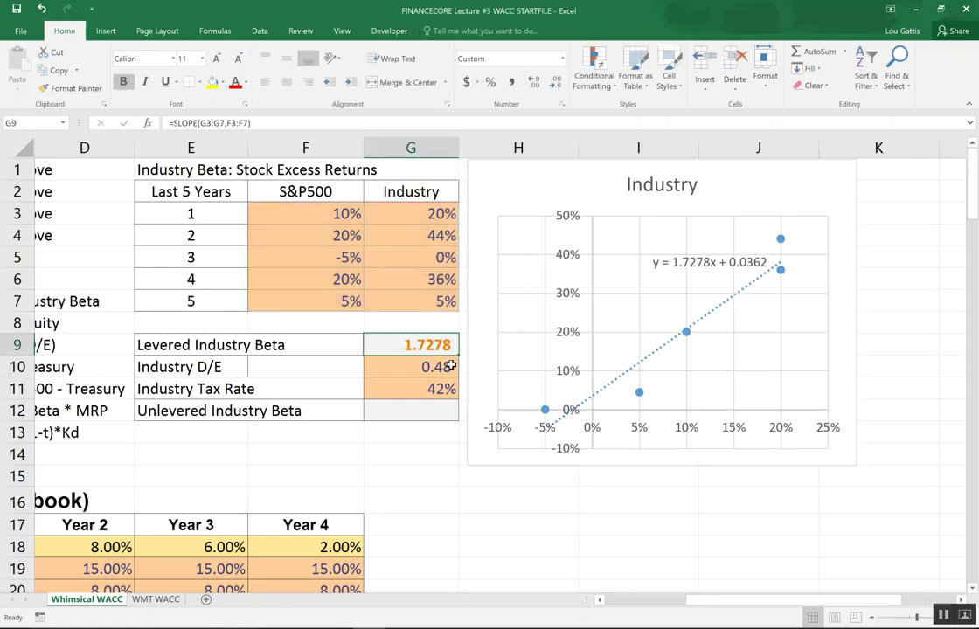
pyautogui.press('F2')
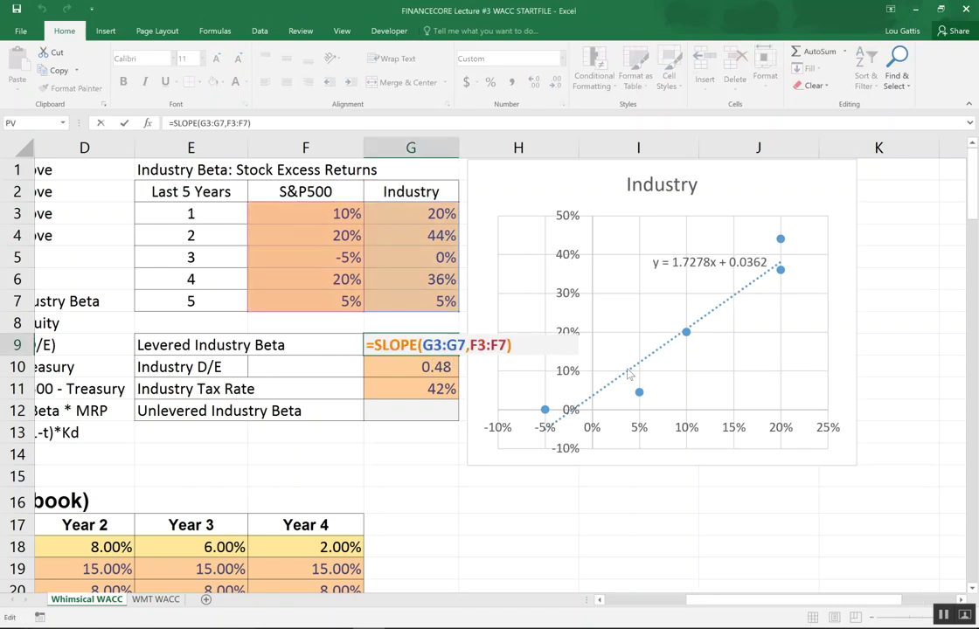
pyautogui.click(422, 367)
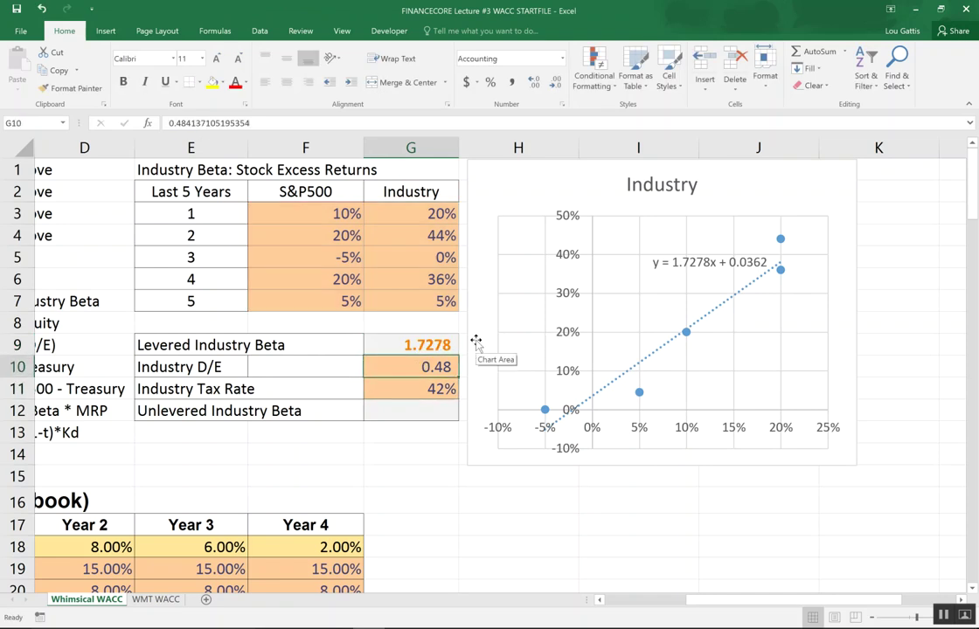
# Step: Calculate the unlevered industry beta in G12 with =G9/(1+(1-G11)*G10)
pyautogui.press('Down')
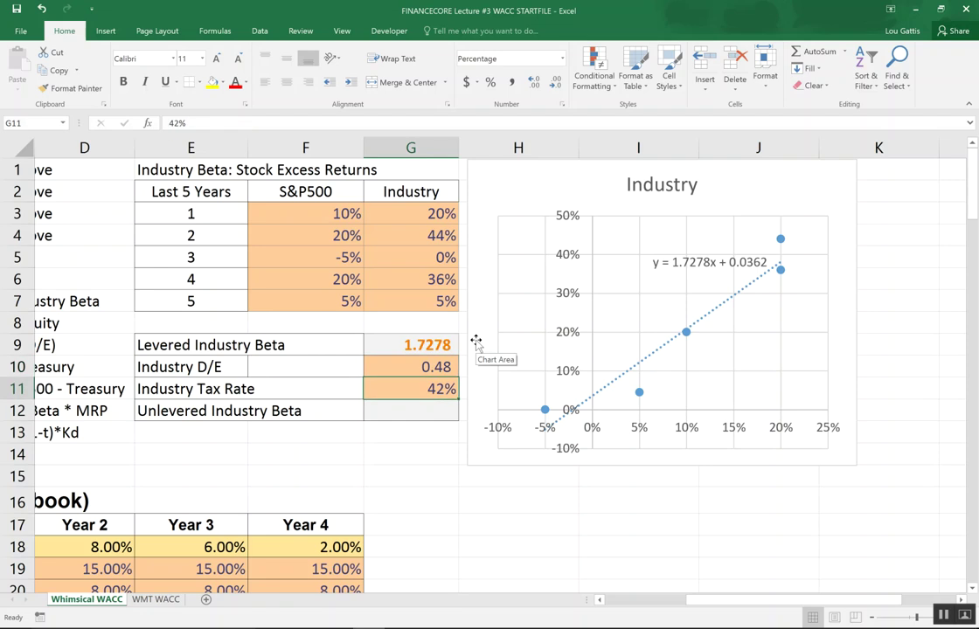
pyautogui.press('Down')
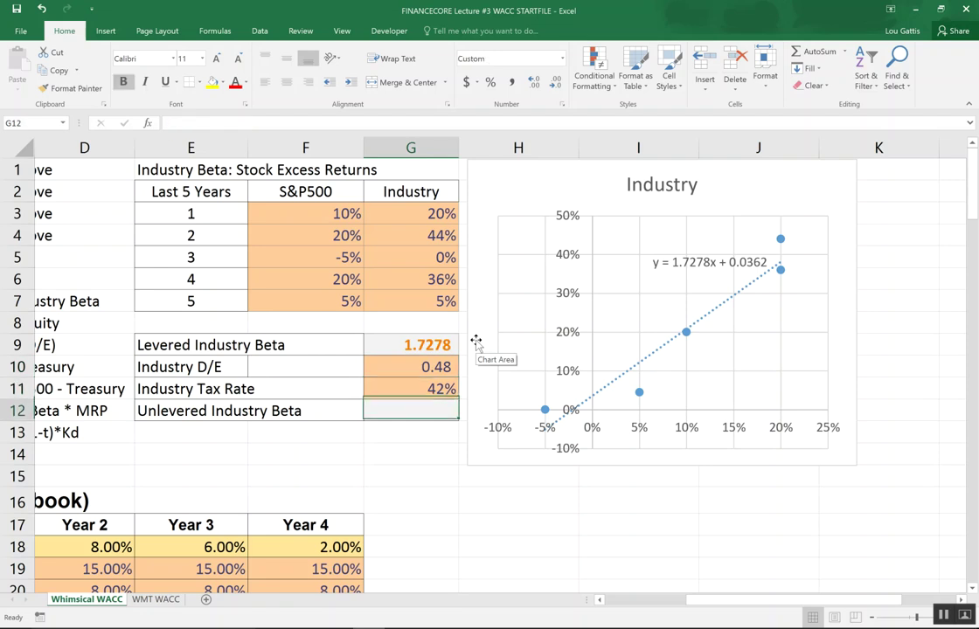
pyautogui.write('=')
pyautogui.press('Up')
pyautogui.press('Up')
pyautogui.press('Up')
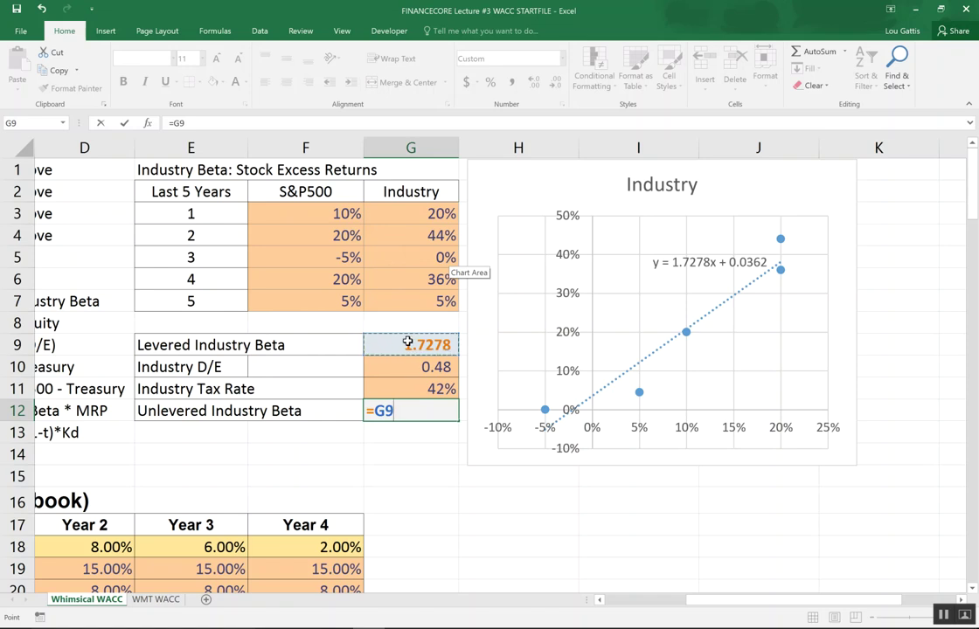
pyautogui.write('/(1+(1-')
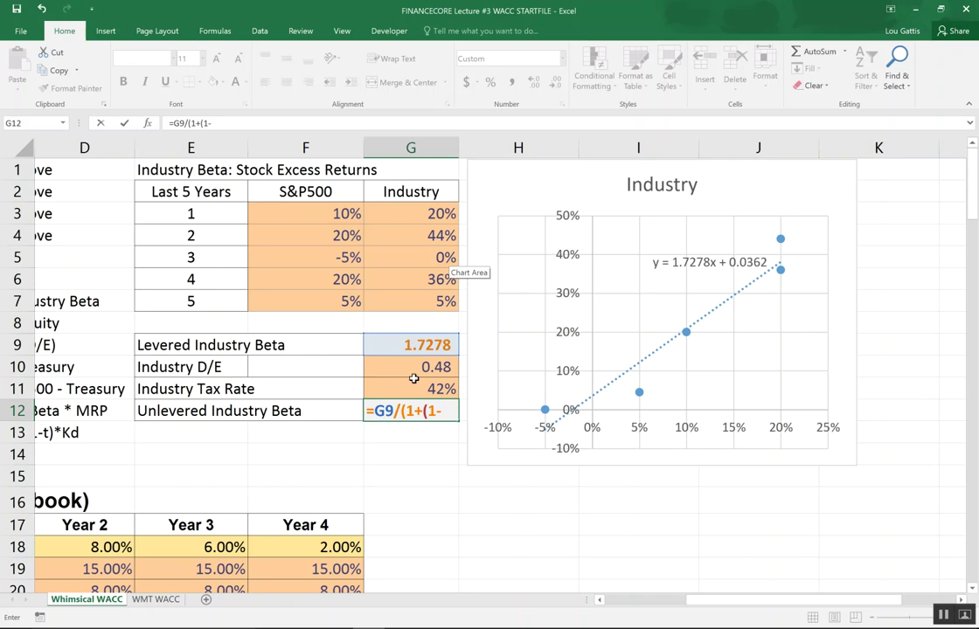
pyautogui.click(440, 388)
pyautogui.write('))')
pyautogui.press('BackSpace')
pyautogui.write('*')
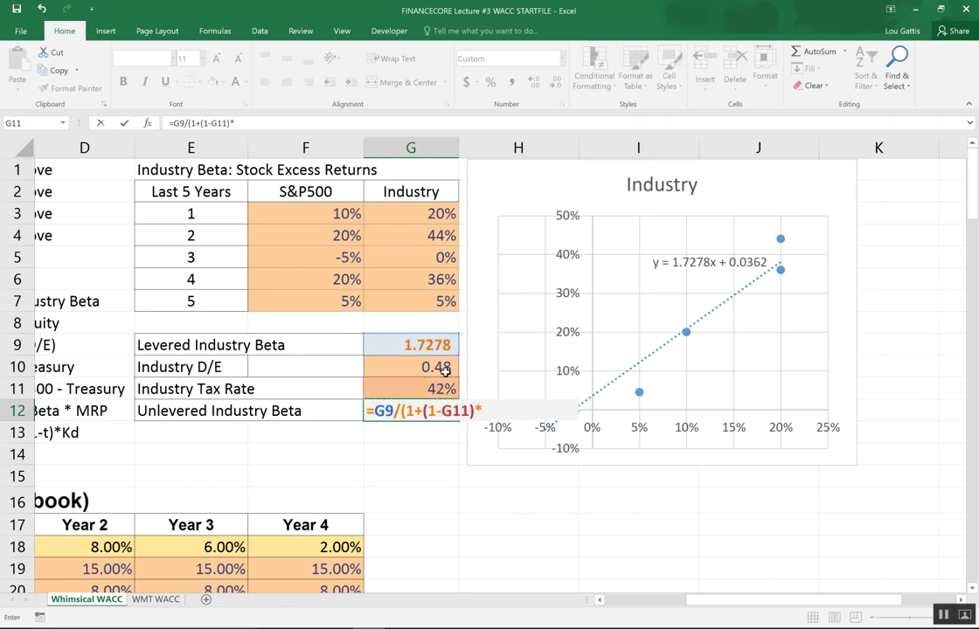
pyautogui.click(443, 368)
pyautogui.press('Return')
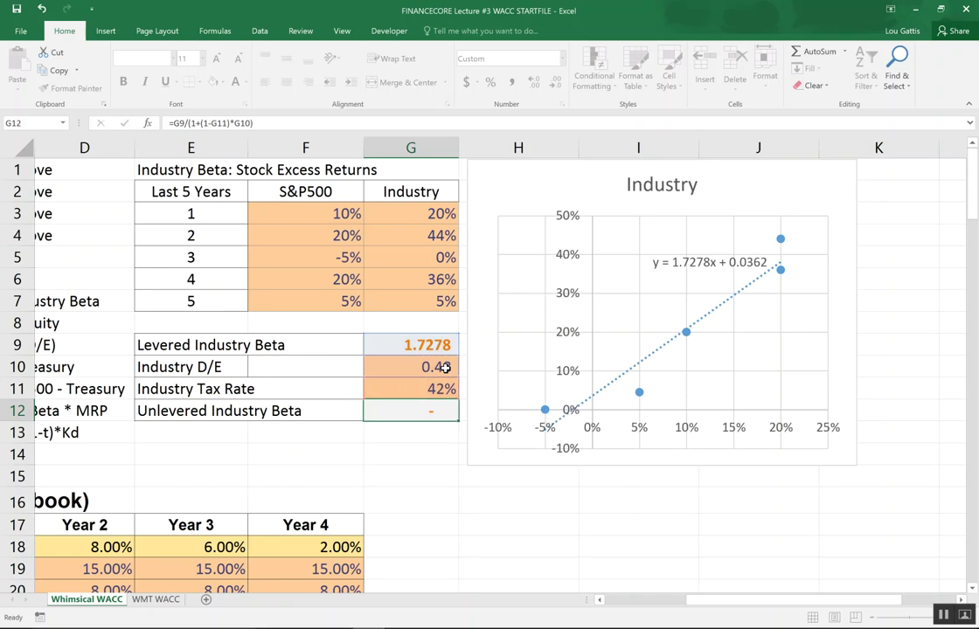
# Step: Check the cell references in the unlevered industry beta formula in G12 without changing it
pyautogui.press('Up')
pyautogui.press('F2')
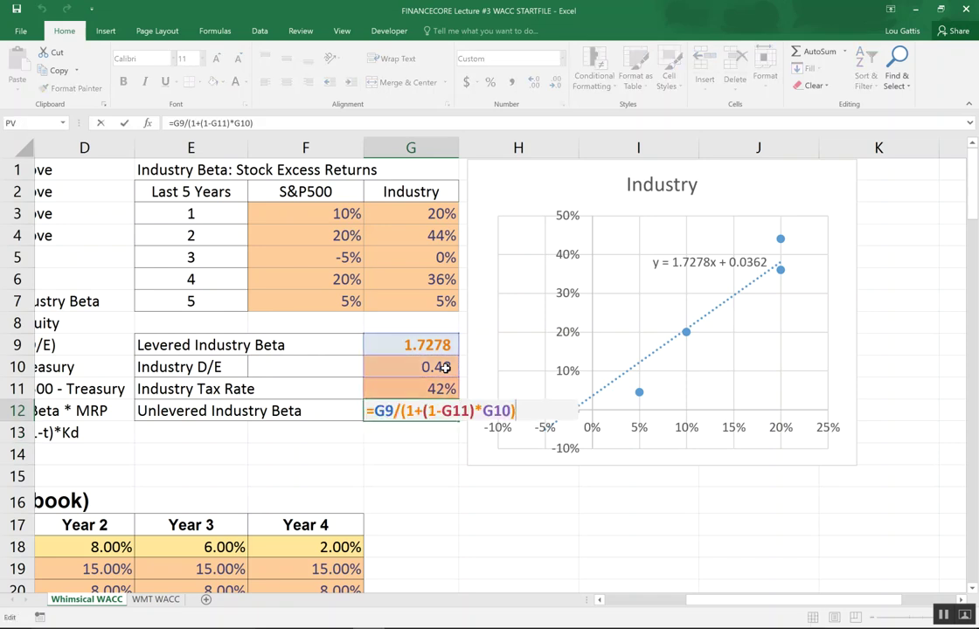
pyautogui.press('Escape')
pyautogui.press('Up')
pyautogui.press('Up')
pyautogui.press('Up')
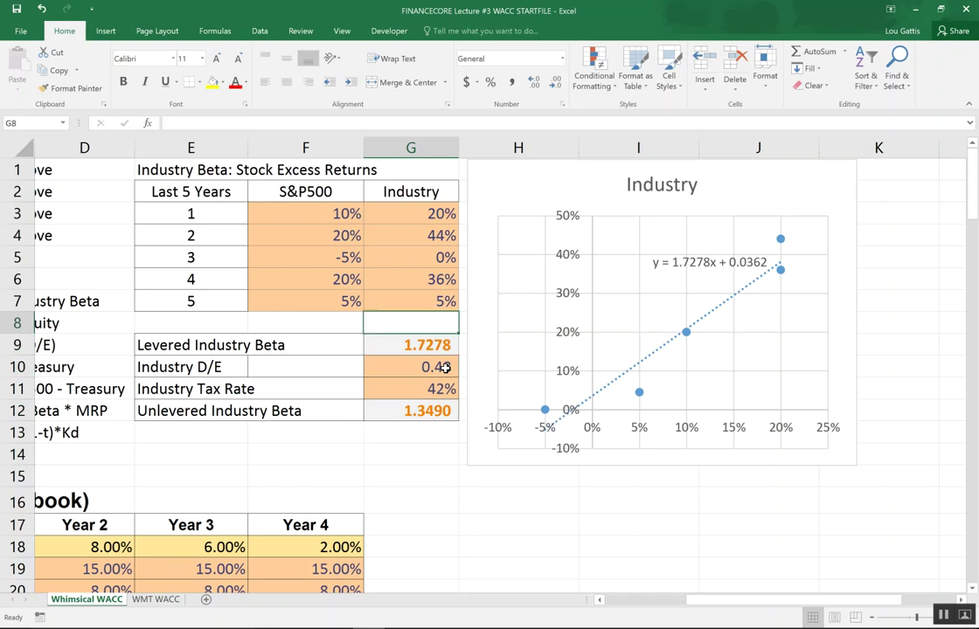
# Step: Review the formulas behind the levered industry beta in G9 and the unlevered industry beta in G12
pyautogui.press('Down')
pyautogui.press('Up')
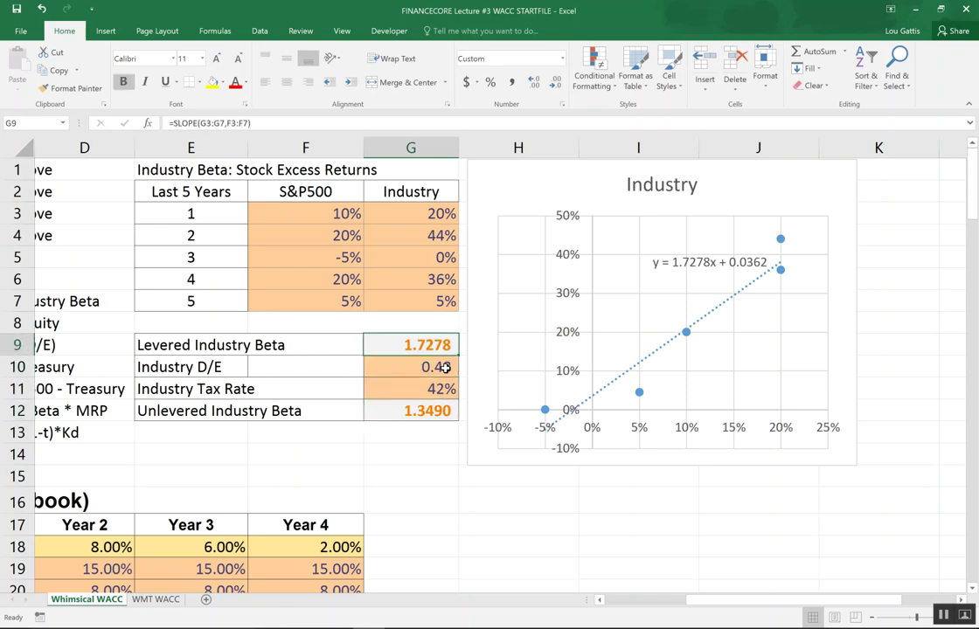
pyautogui.press('F2')
pyautogui.press('Escape')
pyautogui.press('Down')
pyautogui.press('Down')
pyautogui.press('Down')
pyautogui.press('F2')
pyautogui.press('Escape')
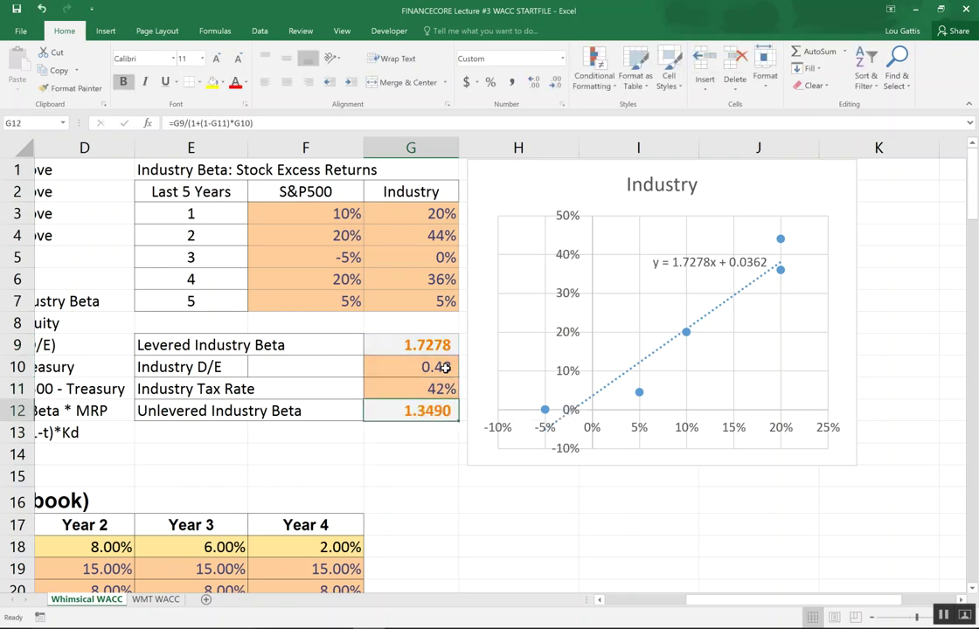
pyautogui.press('Up')
pyautogui.press('Up')
pyautogui.press('Down')
pyautogui.press('Down')
pyautogui.press('F2')
pyautogui.press('Escape')
pyautogui.press('Left')
pyautogui.press('Left')
pyautogui.press('Left')
pyautogui.press('Left')
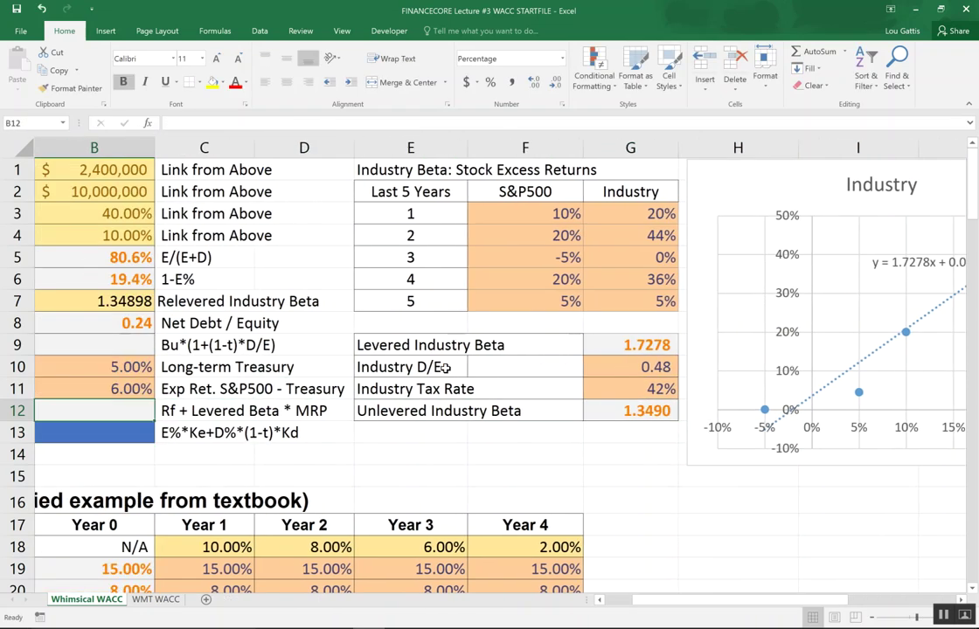
pyautogui.press('Left')
pyautogui.press('Up')
pyautogui.press('Up')
pyautogui.press('Right')
pyautogui.press('Down')
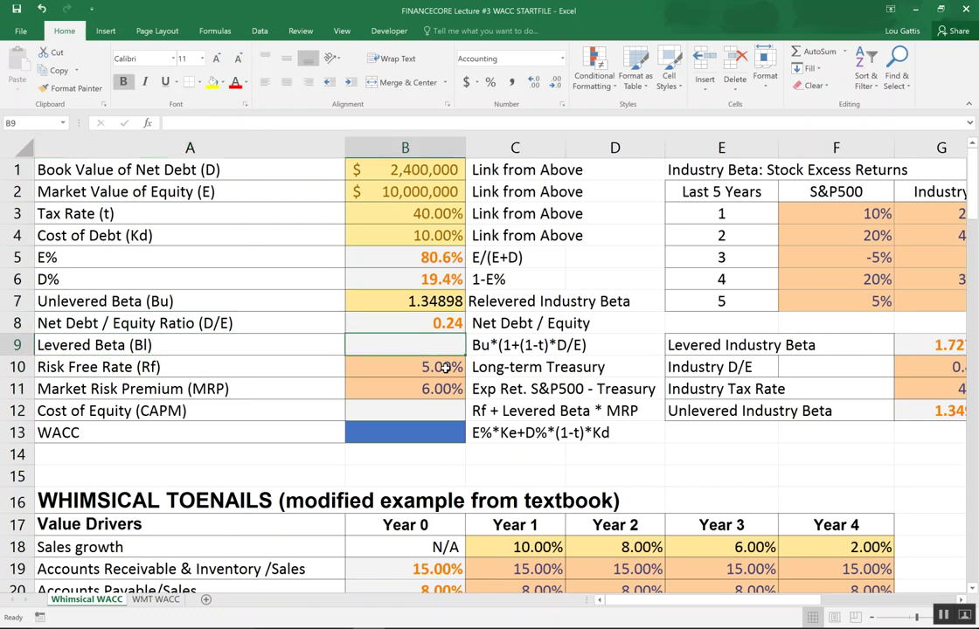
pyautogui.write('=')
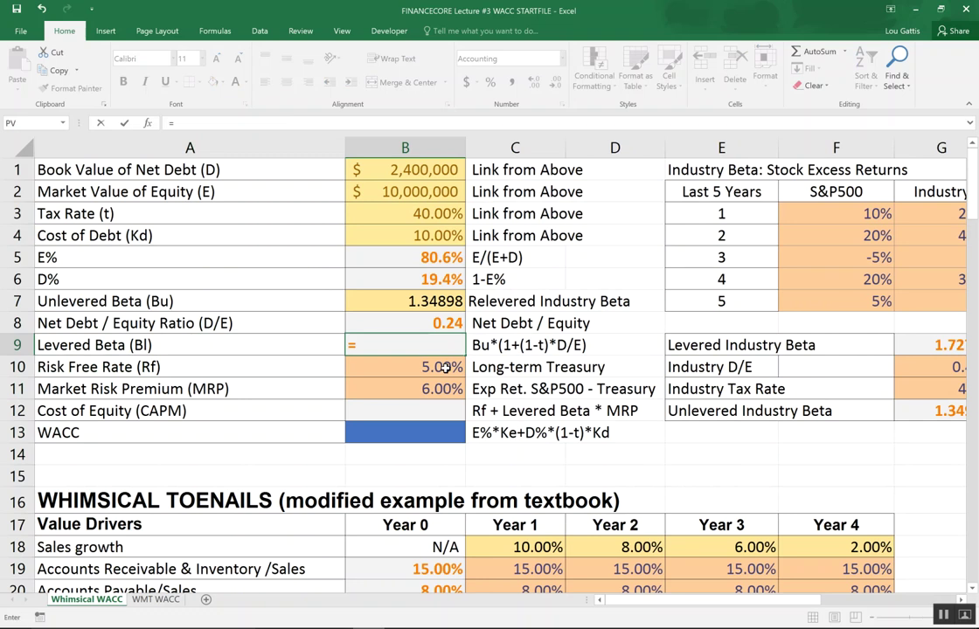
pyautogui.press('Escape')
# Step: Look over the relevering formula note beside B9 and the industry excess returns in column G
pyautogui.press('Right')
pyautogui.press('Left')
pyautogui.press('Right')
pyautogui.press('Right')
pyautogui.press('Right')
pyautogui.press('Right')
pyautogui.press('Right')
pyautogui.press('Right')
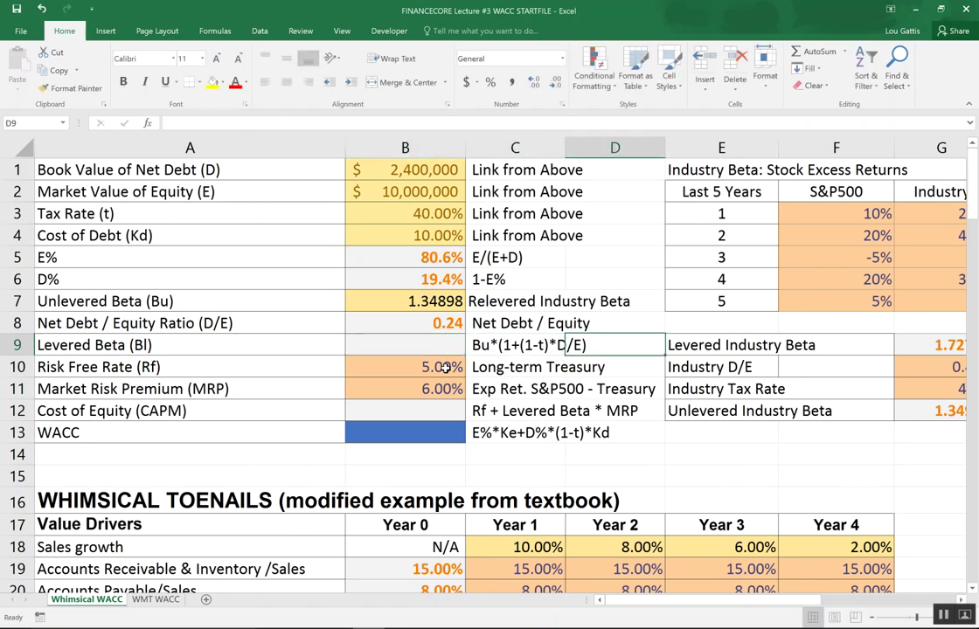
pyautogui.press('Left')
pyautogui.press('Up')
pyautogui.press('Up')
pyautogui.press('Up')
pyautogui.press('Up')
pyautogui.press('Up')
pyautogui.press('Up')
pyautogui.press('Up')
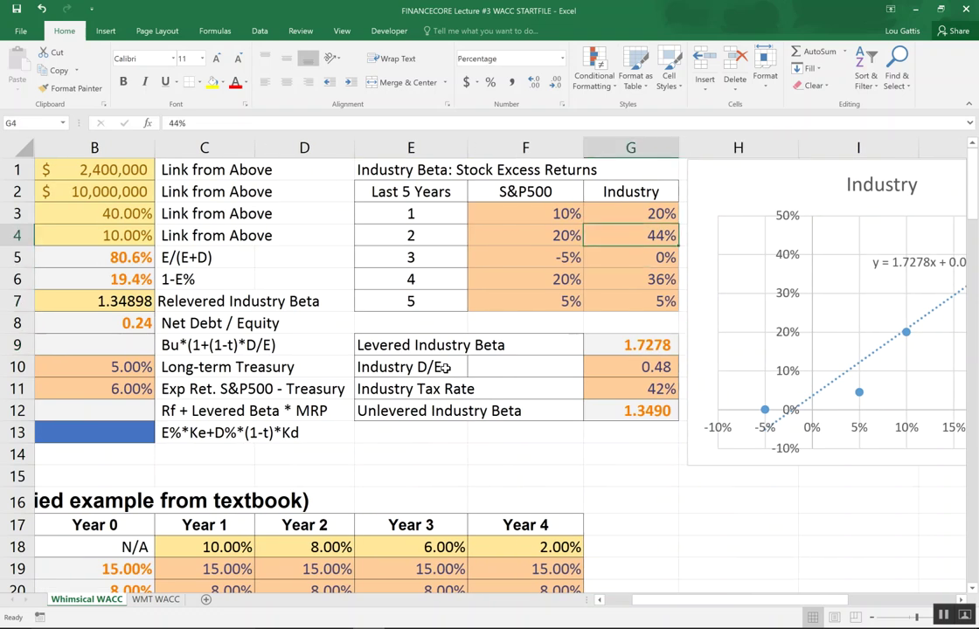
# Step: Calculate the levered beta in B9 with =G12*(1+(1-B3)*B8), relevering the unlevered industry beta
pyautogui.press('Left')
pyautogui.press('Left')
pyautogui.press('Left')
pyautogui.press('Left')
pyautogui.press('Left')
pyautogui.press('Left')
pyautogui.press('Down')
pyautogui.press('Down')
pyautogui.press('Down')
pyautogui.press('Down')
pyautogui.press('Down')
pyautogui.press('Down')
pyautogui.press('Down')
pyautogui.press('Right')
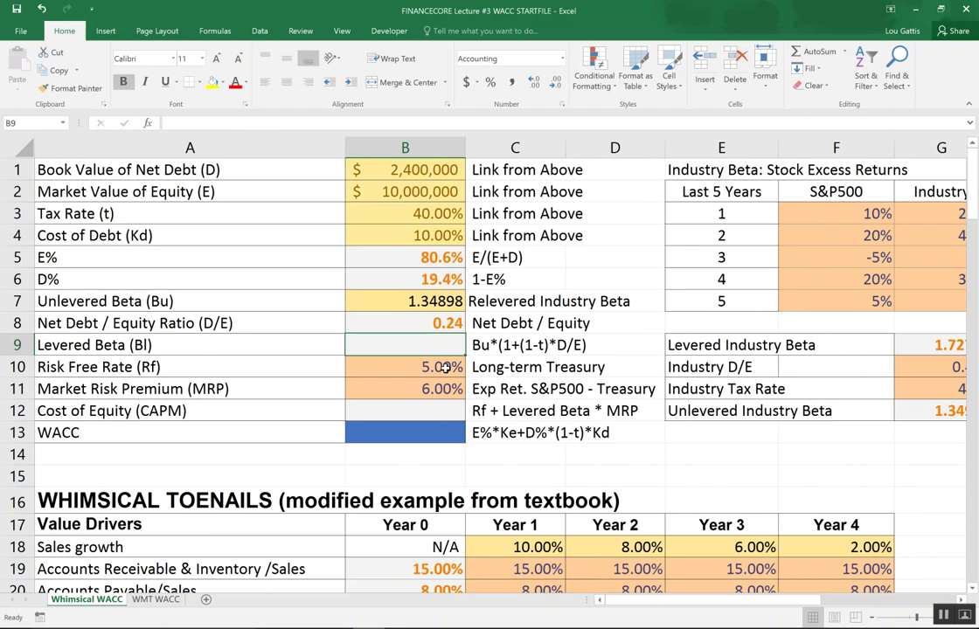
pyautogui.write('=')
pyautogui.press('Right')
pyautogui.press('Right')
pyautogui.press('Down')
pyautogui.press('Right')
pyautogui.press('Right')
pyautogui.press('Right')
pyautogui.press('Down')
pyautogui.press('Down')
pyautogui.write('*')
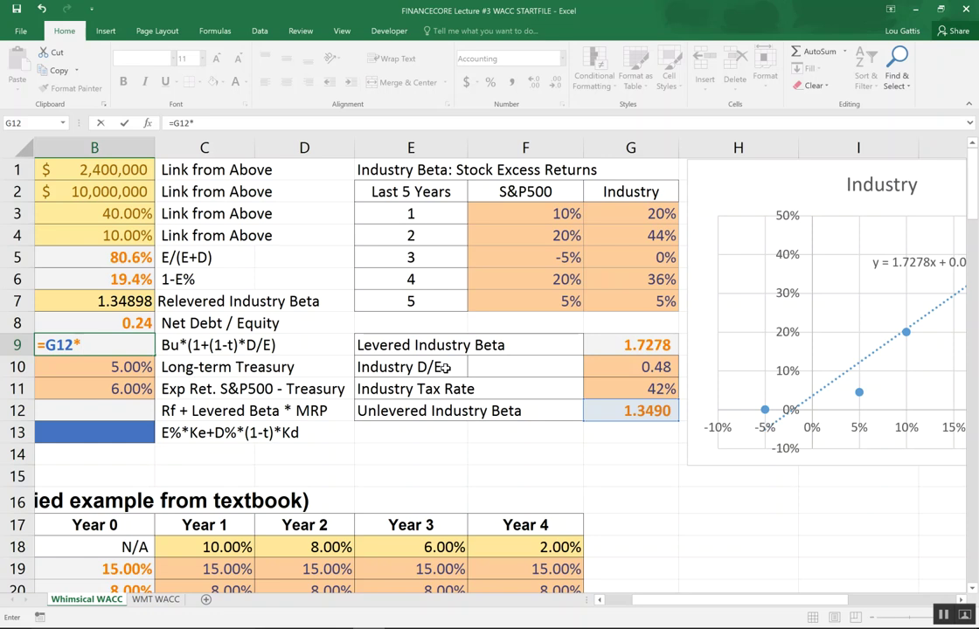
pyautogui.write('(1+(1-')
pyautogui.press('Up')
pyautogui.press('Up')
pyautogui.press('Up')
pyautogui.press('Up')
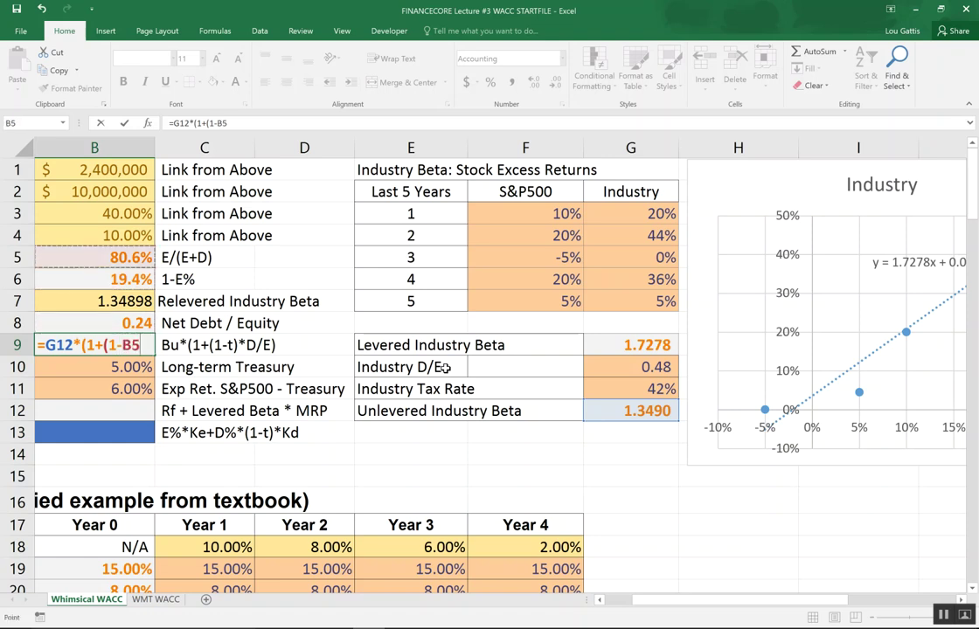
pyautogui.press('Up')
pyautogui.press('Up')
pyautogui.write(')*')
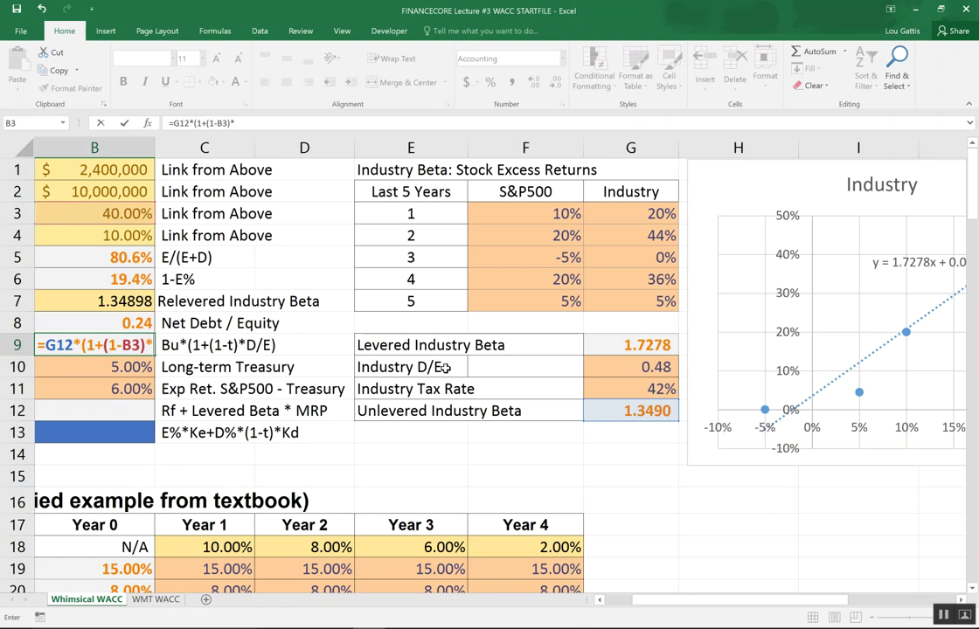
pyautogui.press('Up')
pyautogui.press('Return')
pyautogui.click(470, 372)
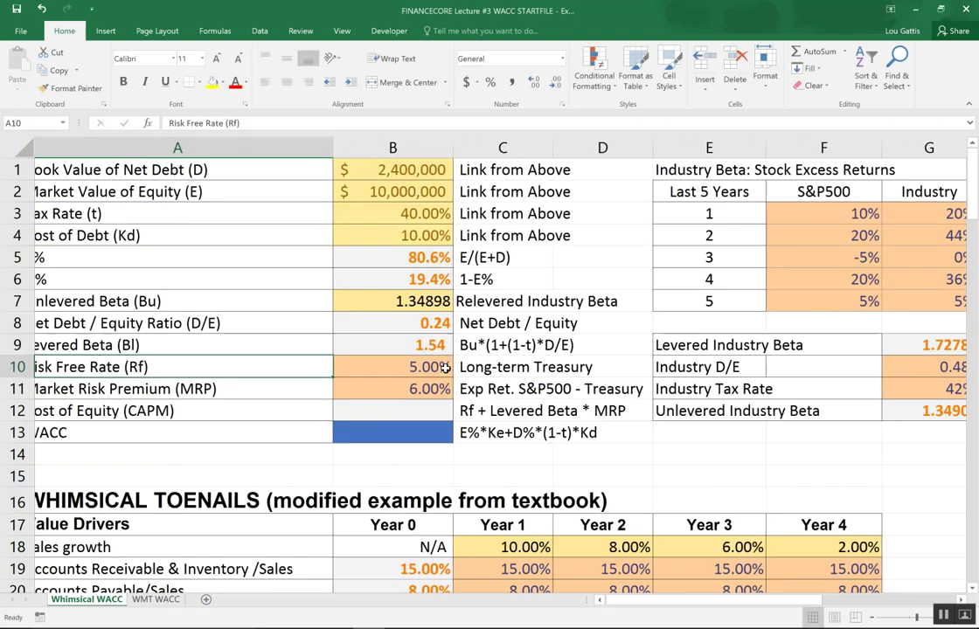
# Step: Check the cell references in the levered beta formula in B9 and display its value with four decimal places
pyautogui.press('Up')
pyautogui.press('F2')
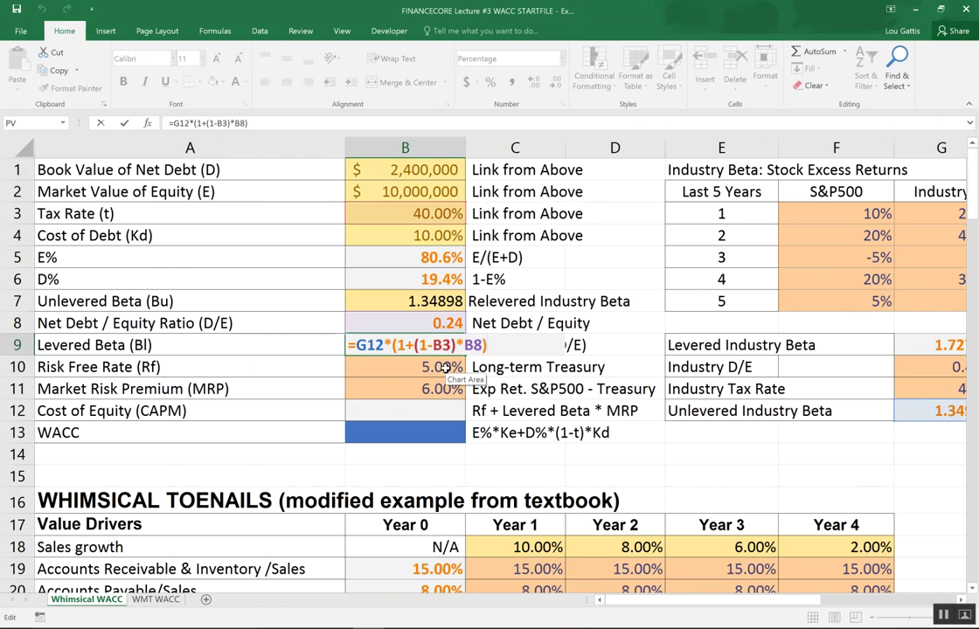
pyautogui.press('Escape')
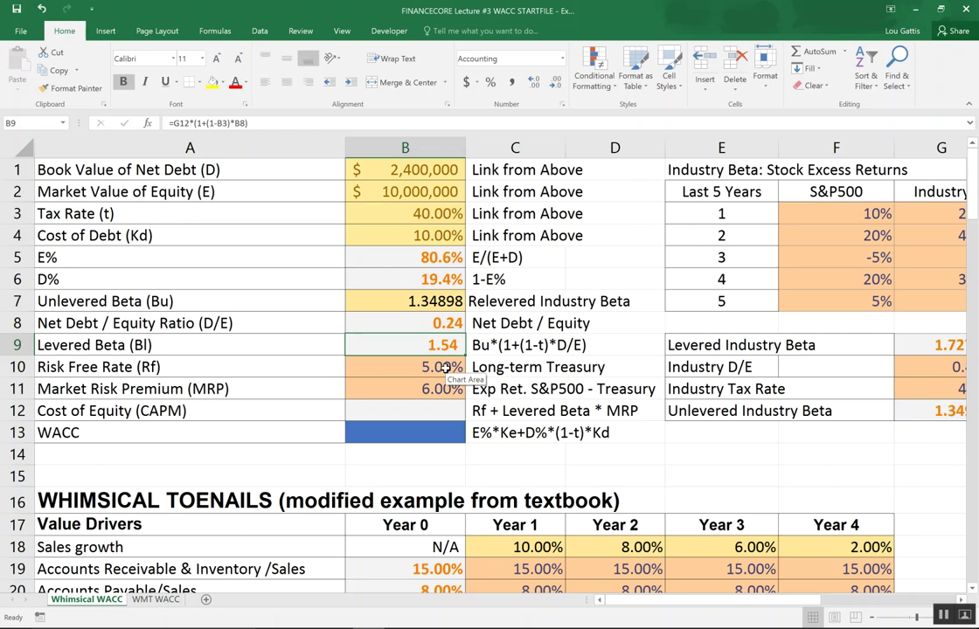
pyautogui.press('F2')
pyautogui.press('Escape')
pyautogui.press('F2')
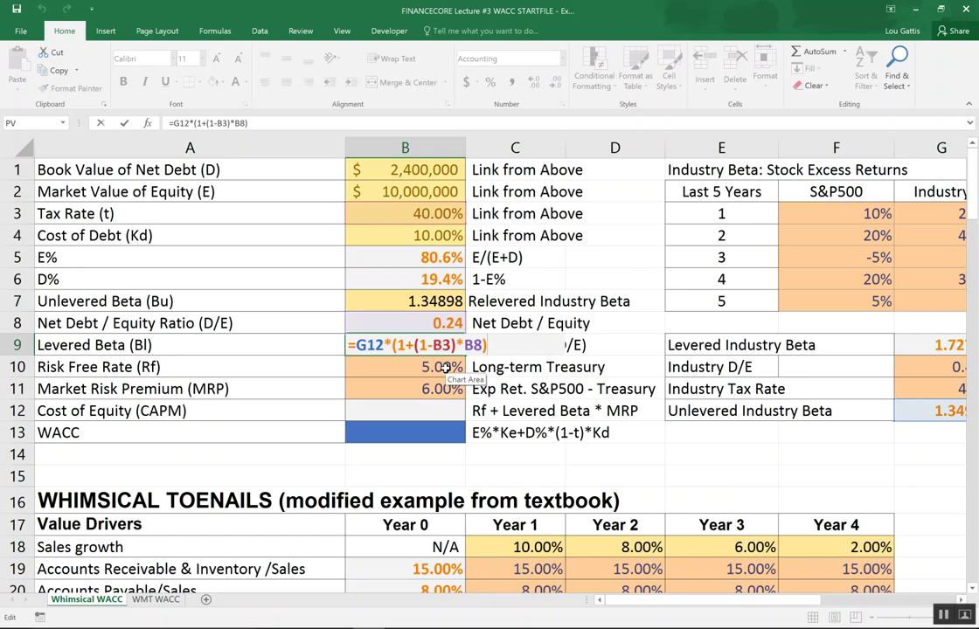
pyautogui.press('Escape')
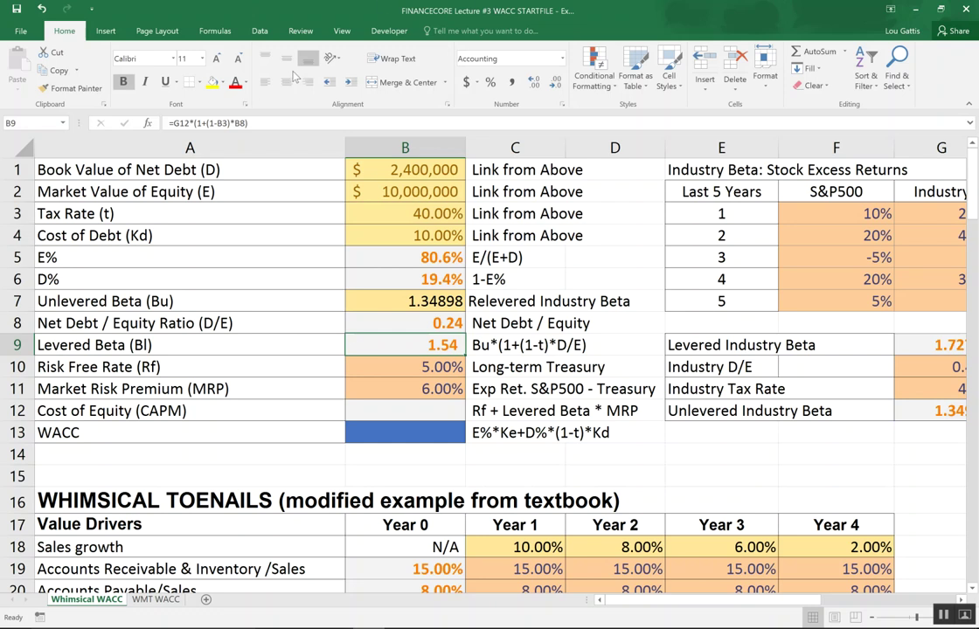
pyautogui.click(536, 83)
pyautogui.click(535, 83)
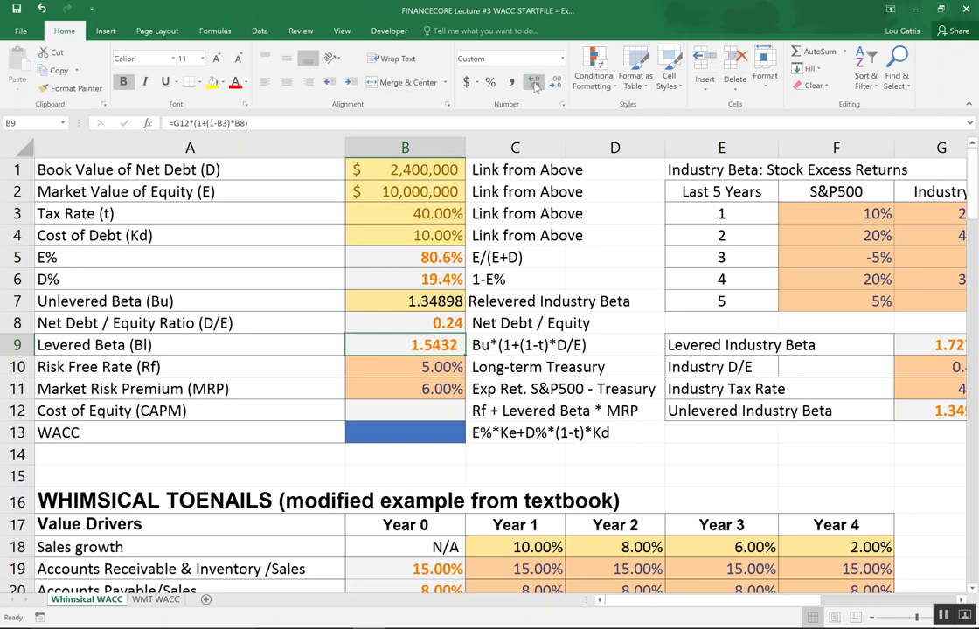
# Step: Calculate the CAPM cost of equity in B12 with =B10+B9*B11
pyautogui.press('Down')
pyautogui.press('Down')
pyautogui.press('Down')
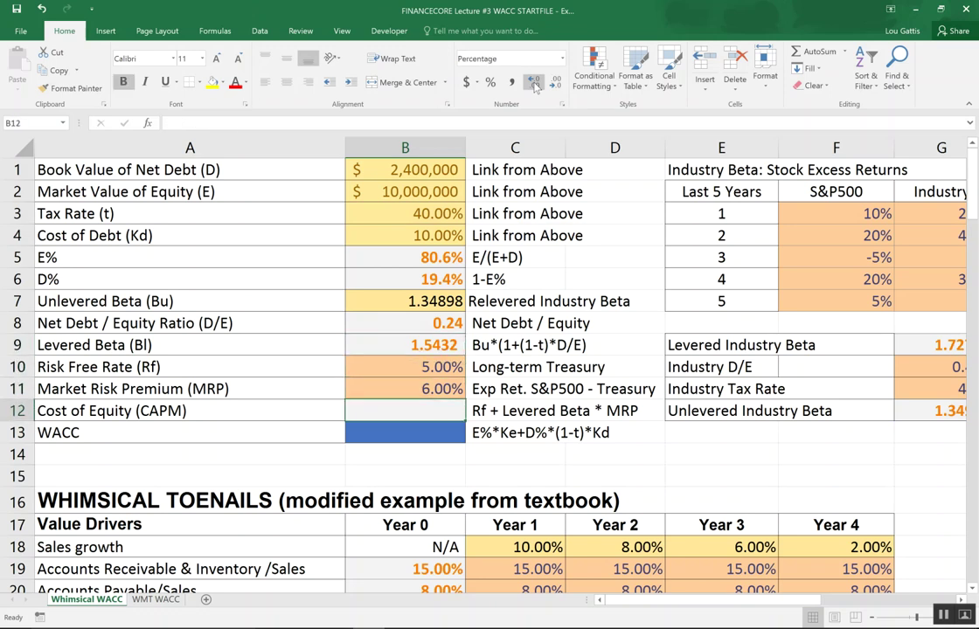
pyautogui.write('=')
pyautogui.press('Up')
pyautogui.press('Up')
pyautogui.press('Up')
pyautogui.press('Up')
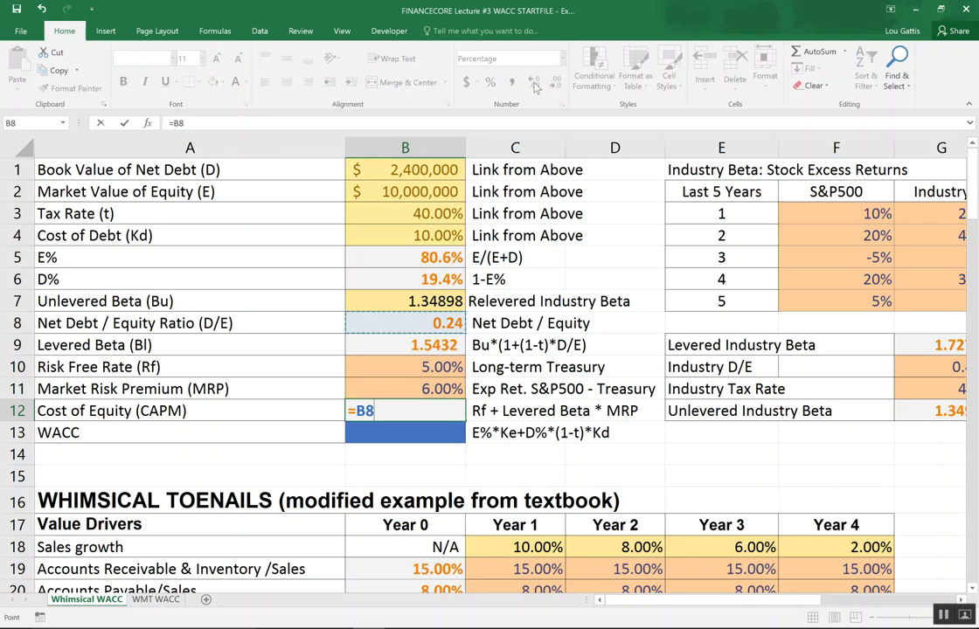
pyautogui.press('Up')
pyautogui.press('Up')
pyautogui.press('Down')
pyautogui.press('Down')
pyautogui.press('Down')
pyautogui.press('Down')
pyautogui.write('+')
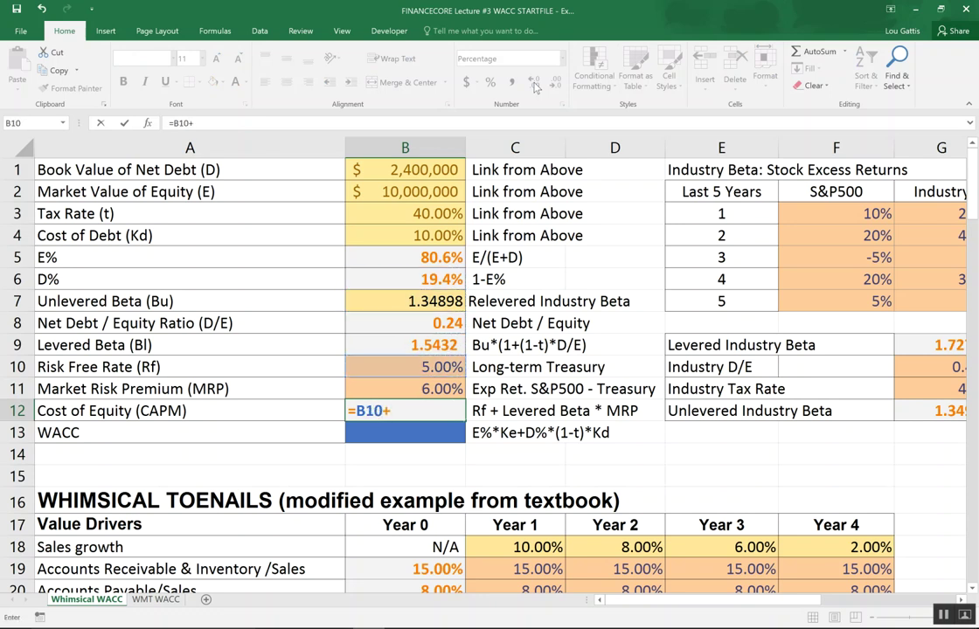
pyautogui.press('Up')
pyautogui.press('Up')
pyautogui.press('Up')
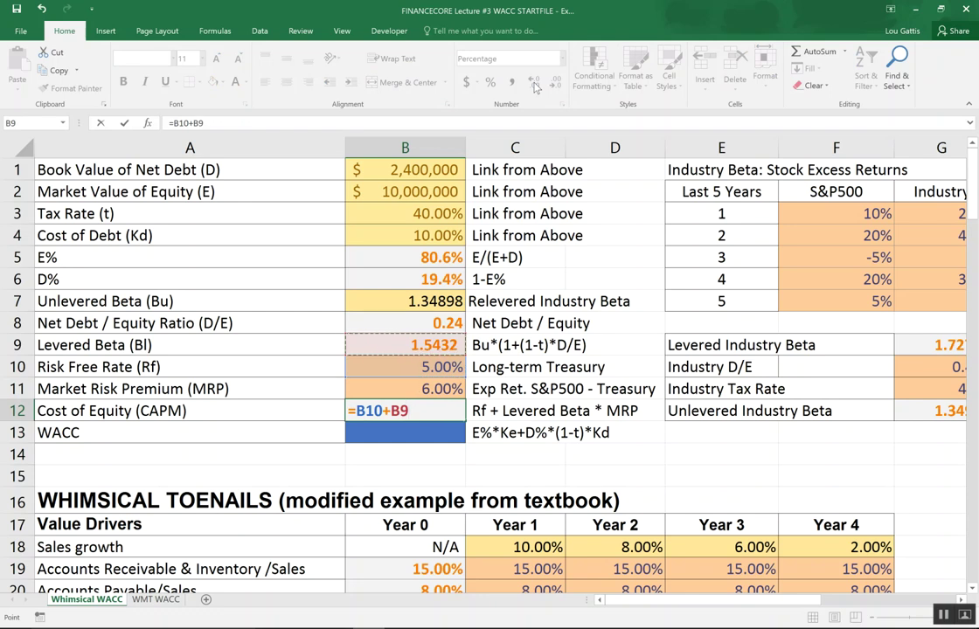
pyautogui.write('*')
pyautogui.press('Up')
pyautogui.press('Return')
pyautogui.press('Up')
pyautogui.press('Up')
pyautogui.press('Right')
pyautogui.press('Left')
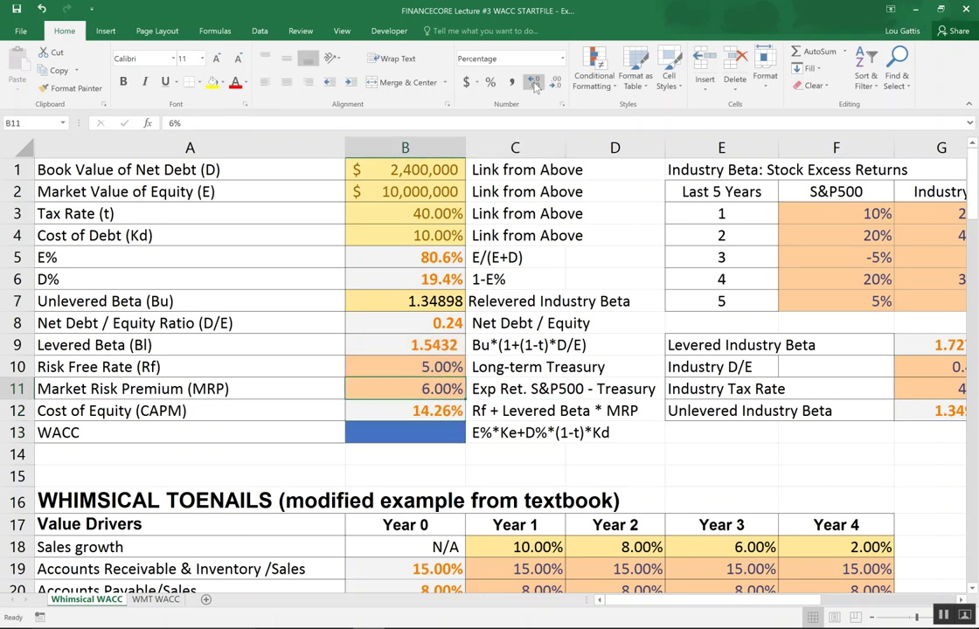
pyautogui.press('Down')
pyautogui.press('Down')
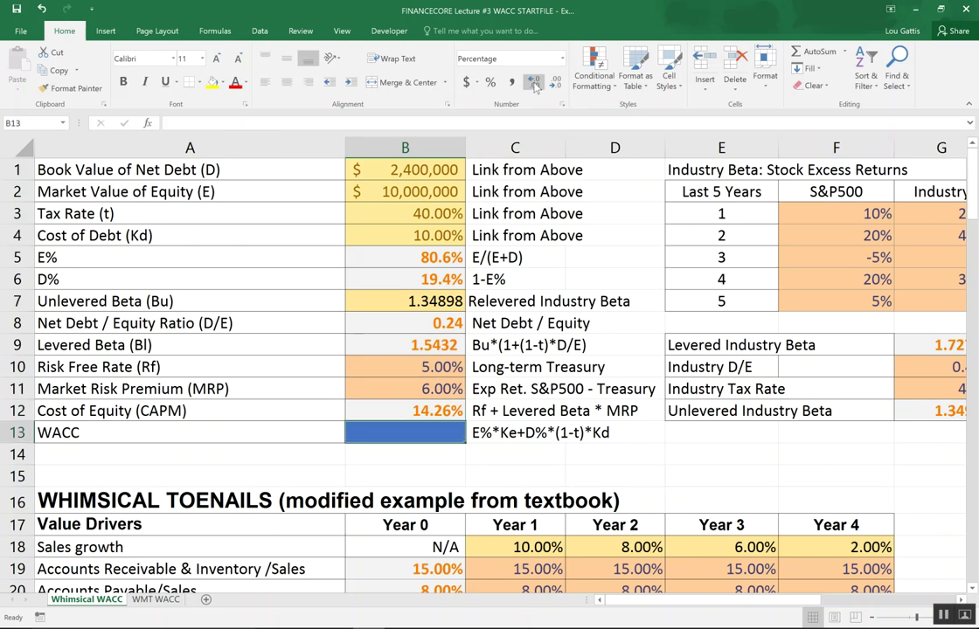
pyautogui.press('Up')
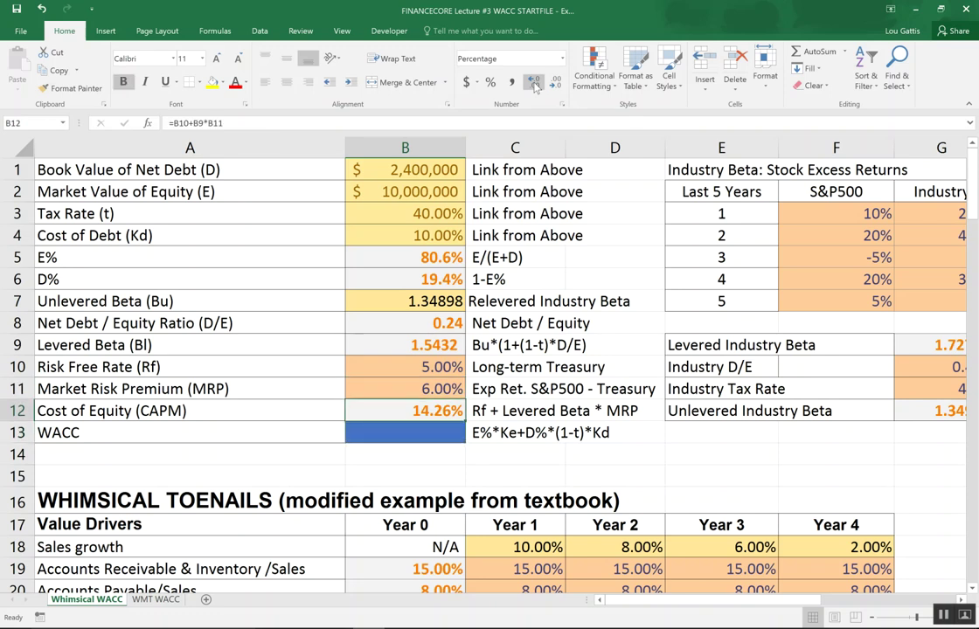
pyautogui.press('Down')
pyautogui.write('=')
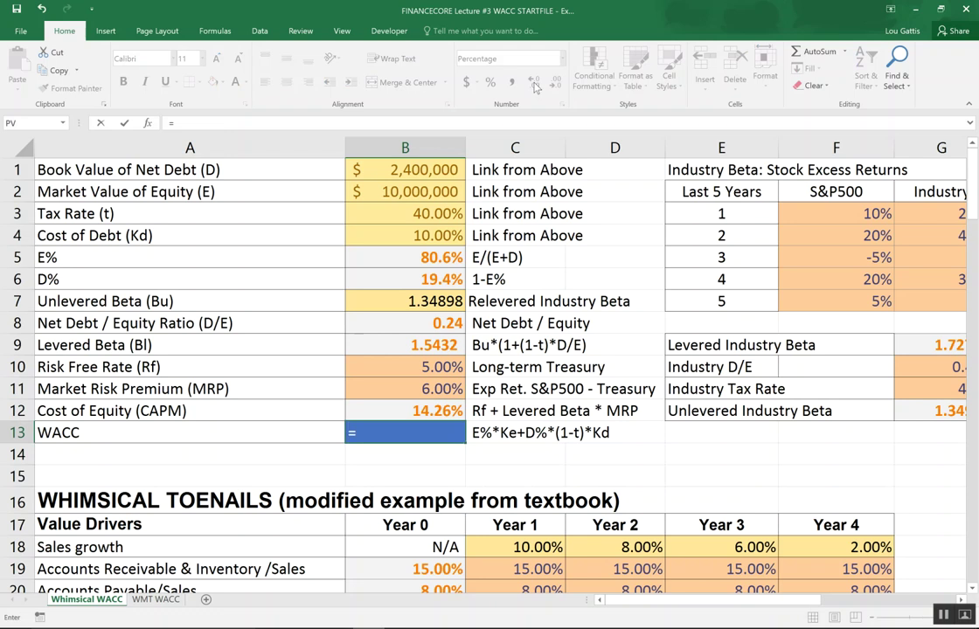
pyautogui.press('Escape')
# Step: Check the formulas for the equity weight in B5 and the debt weight in B6 without changing them
pyautogui.press('Up')
pyautogui.press('Up')
pyautogui.press('Up')
pyautogui.press('Up')
pyautogui.press('Up')
pyautogui.press('Up')
pyautogui.press('Up')
pyautogui.press('Up')
pyautogui.press('F2')
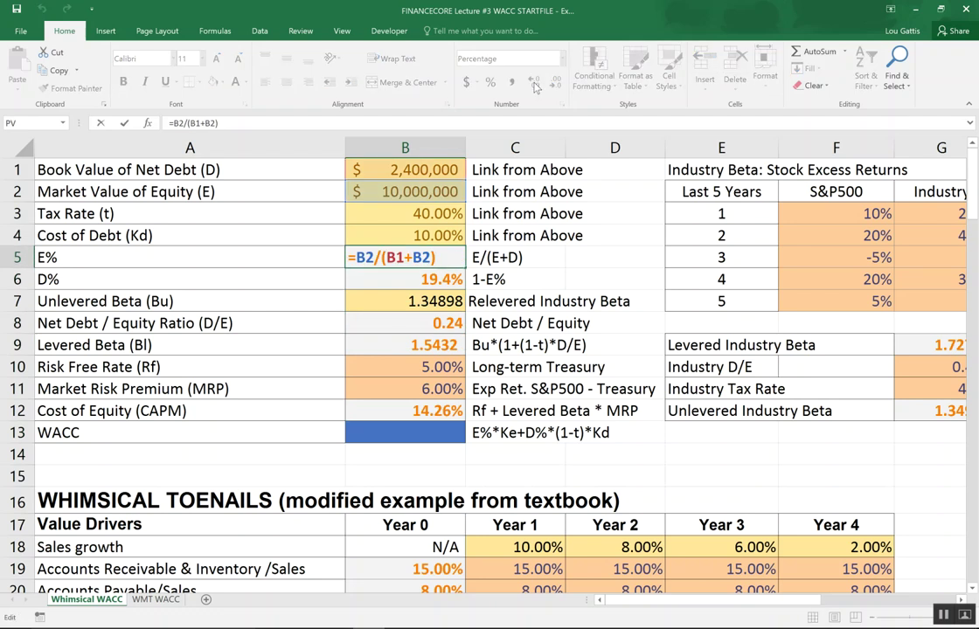
pyautogui.press('Return')
pyautogui.press('F2')
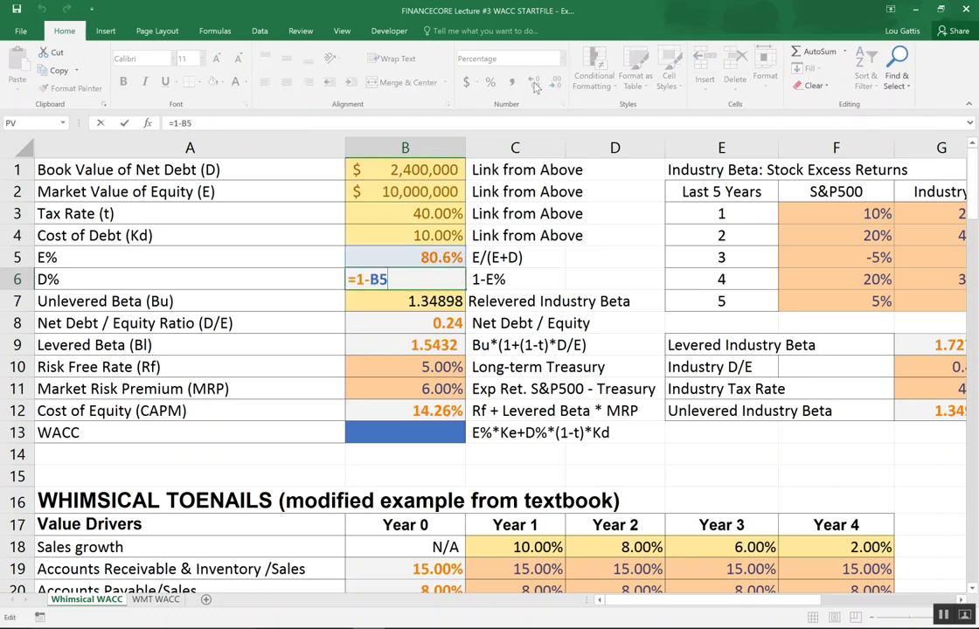
pyautogui.press('Escape')
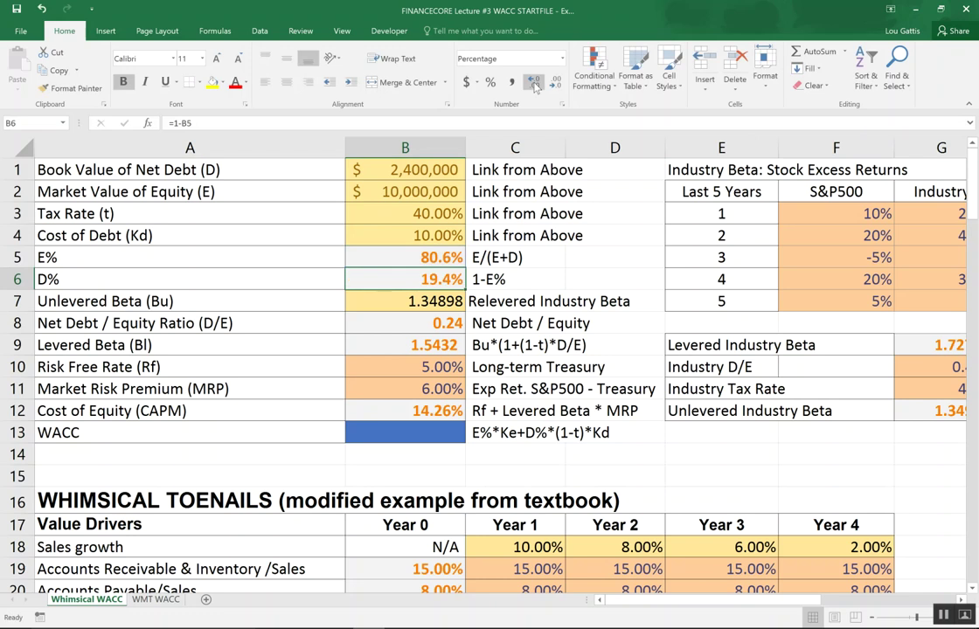
# Step: Calculate the WACC in B13 with =B5*B12+B4*(1-B3)*B6, weighting the cost of equity and the after-tax cost of debt
pyautogui.press('Down')
pyautogui.press('Down')
pyautogui.press('Down')
pyautogui.press('Down')
pyautogui.press('Down')
pyautogui.press('Down')
pyautogui.press('Down')
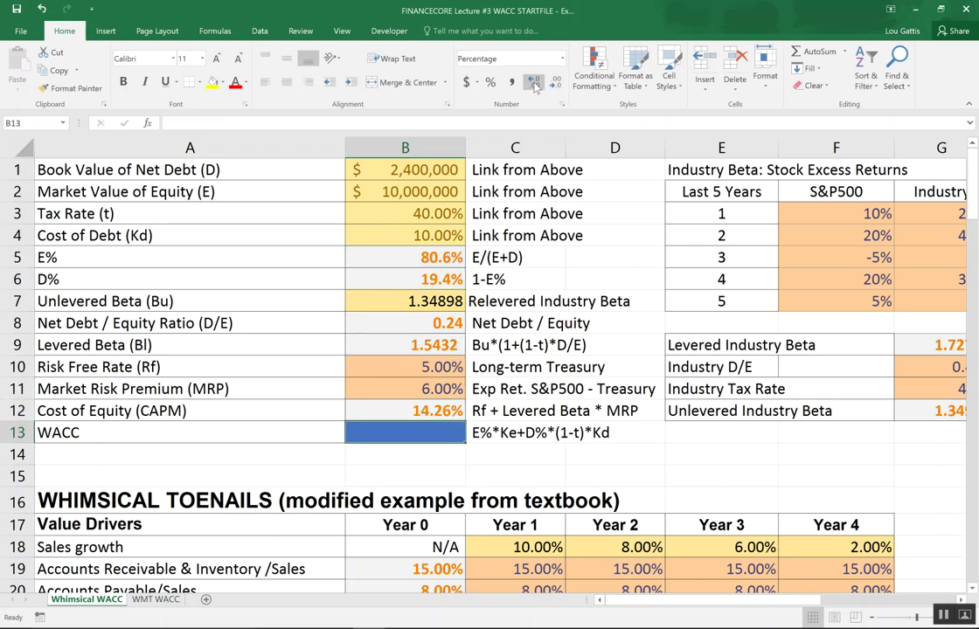
pyautogui.write('=')
pyautogui.press('Up')
pyautogui.press('Up')
pyautogui.press('Up')
pyautogui.press('Up')
pyautogui.press('Up')
pyautogui.press('Up')
pyautogui.press('Up')
pyautogui.press('Up')
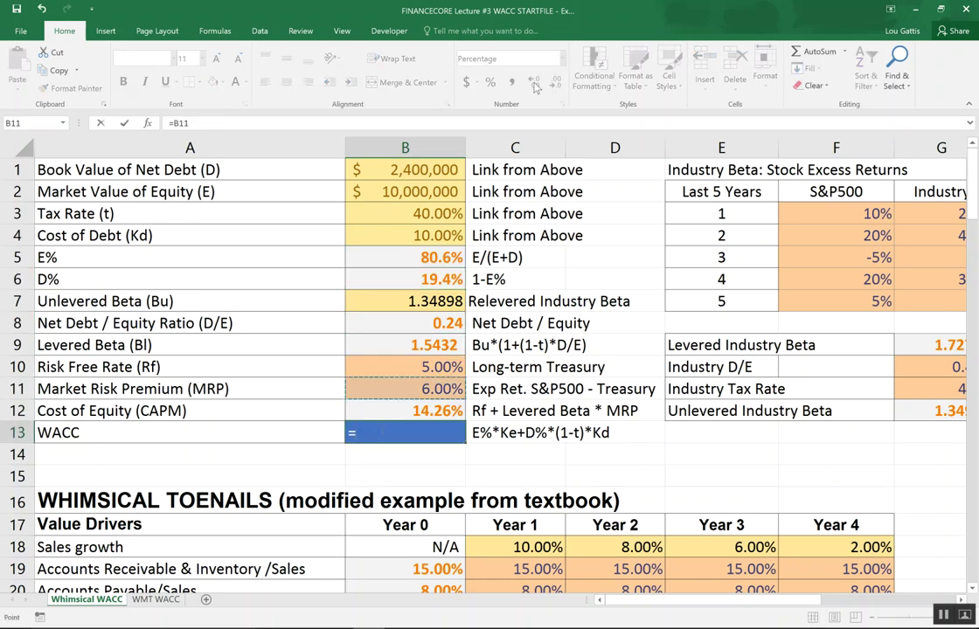
pyautogui.write('*')
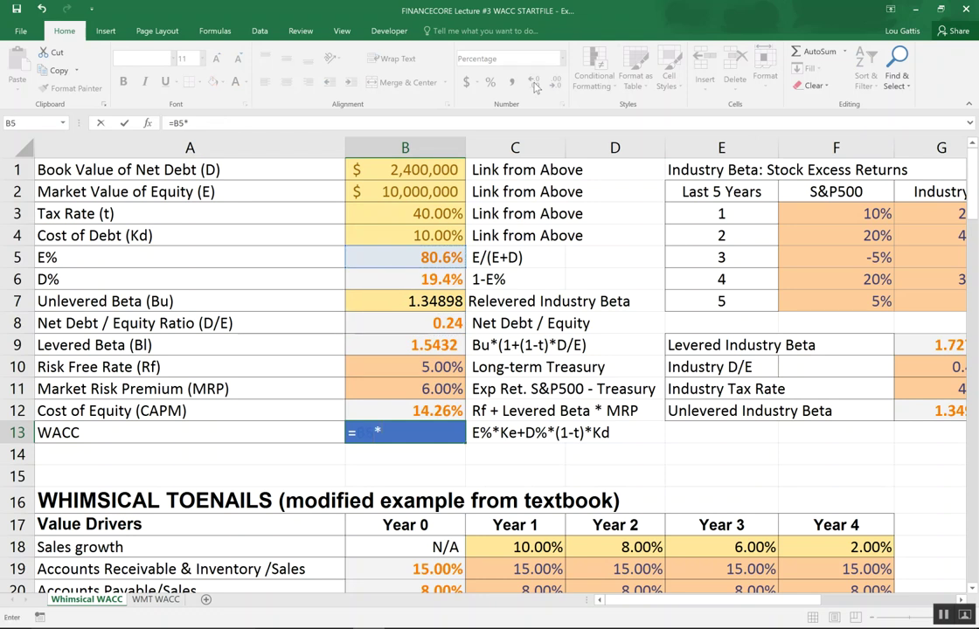
pyautogui.press('Up')
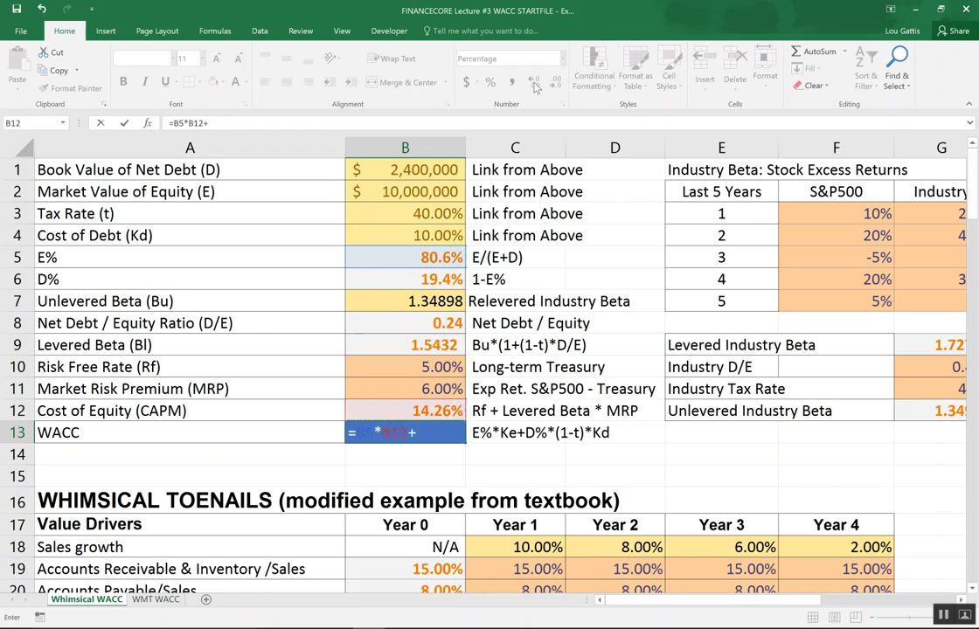
pyautogui.write('+')
pyautogui.press('Up')
pyautogui.press('Up')
pyautogui.press('Up')
pyautogui.press('Up')
pyautogui.press('Up')
pyautogui.press('Up')
pyautogui.press('Up')
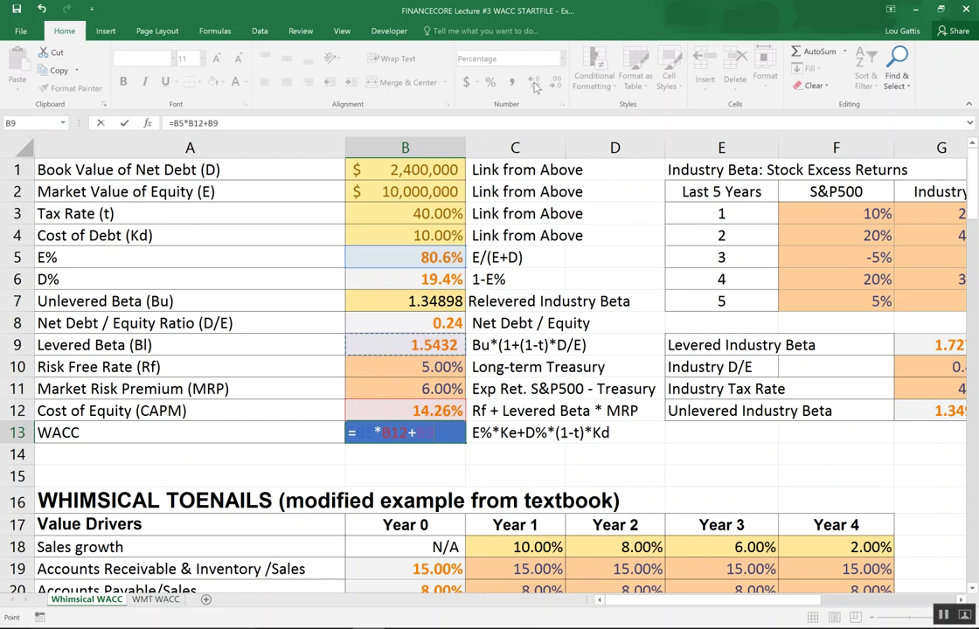
pyautogui.press('Up')
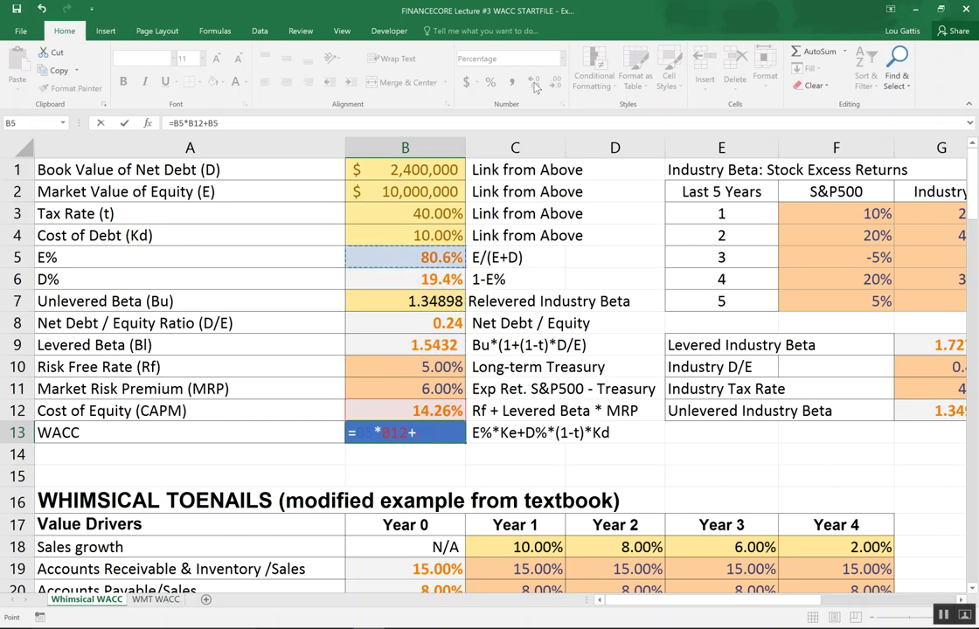
pyautogui.press('Up')
pyautogui.write('*(1-')
pyautogui.press('Up')
pyautogui.press('Up')
pyautogui.press('Up')
pyautogui.press('Up')
pyautogui.press('Up')
pyautogui.press('Up')
pyautogui.press('Up')
pyautogui.press('Up')
pyautogui.press('Up')
pyautogui.press('Up')
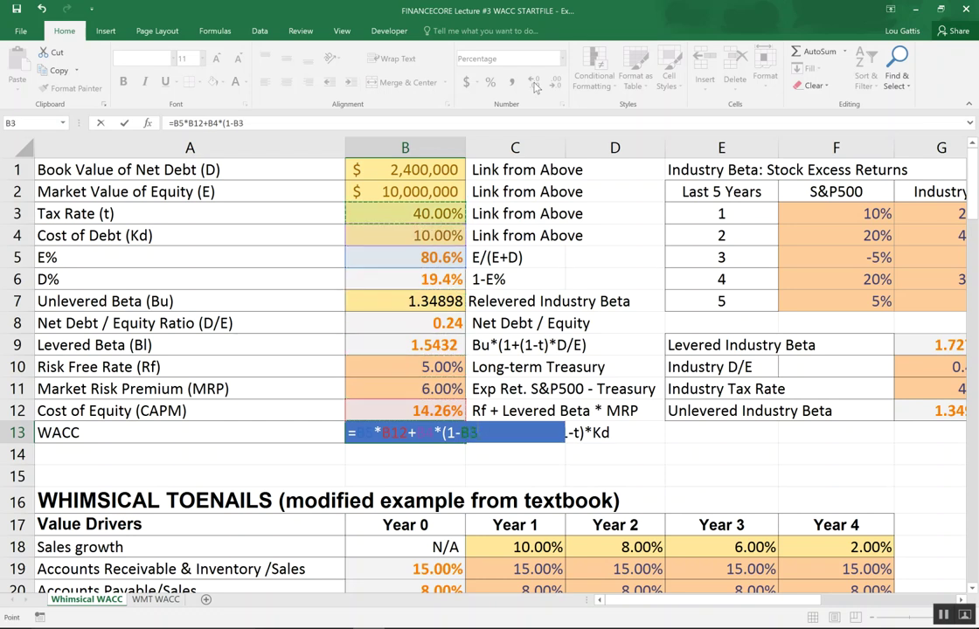
pyautogui.write(')*')
pyautogui.press('Up')
pyautogui.press('Up')
pyautogui.press('Up')
pyautogui.press('Up')
pyautogui.press('Up')
pyautogui.press('Up')
pyautogui.press('Up')
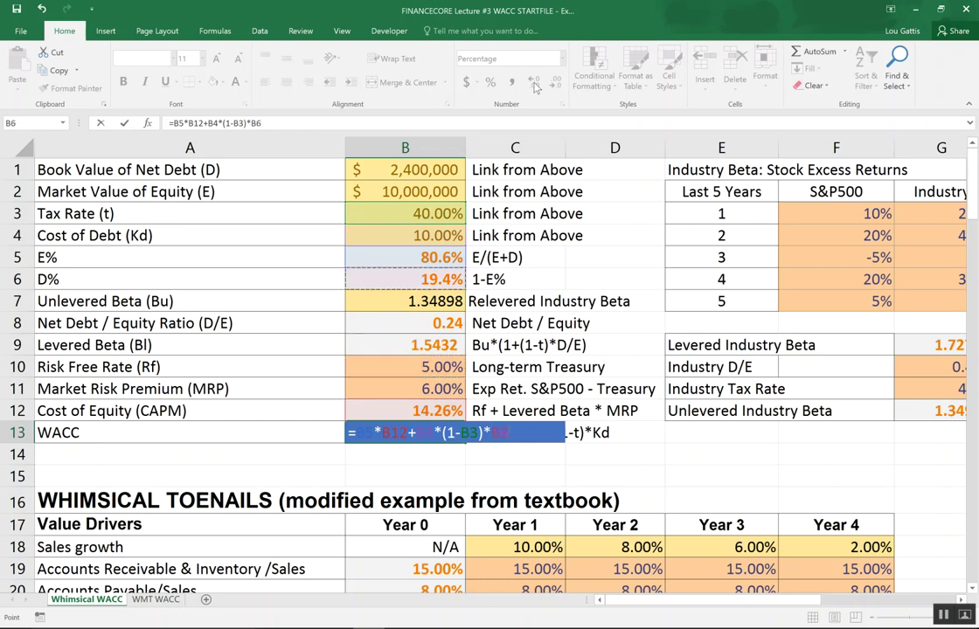
pyautogui.hotkey('ctrl', 'Return')
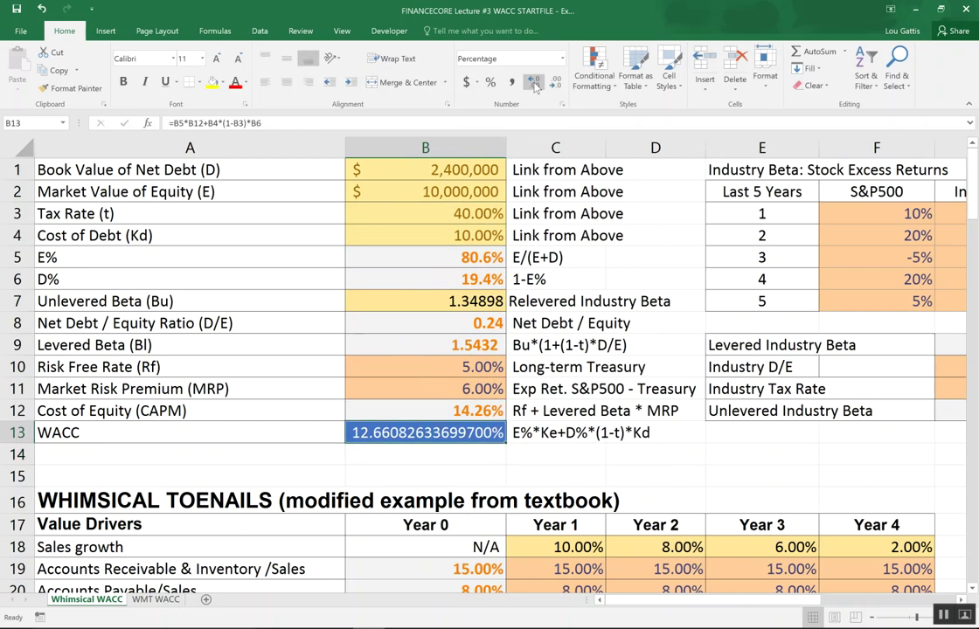
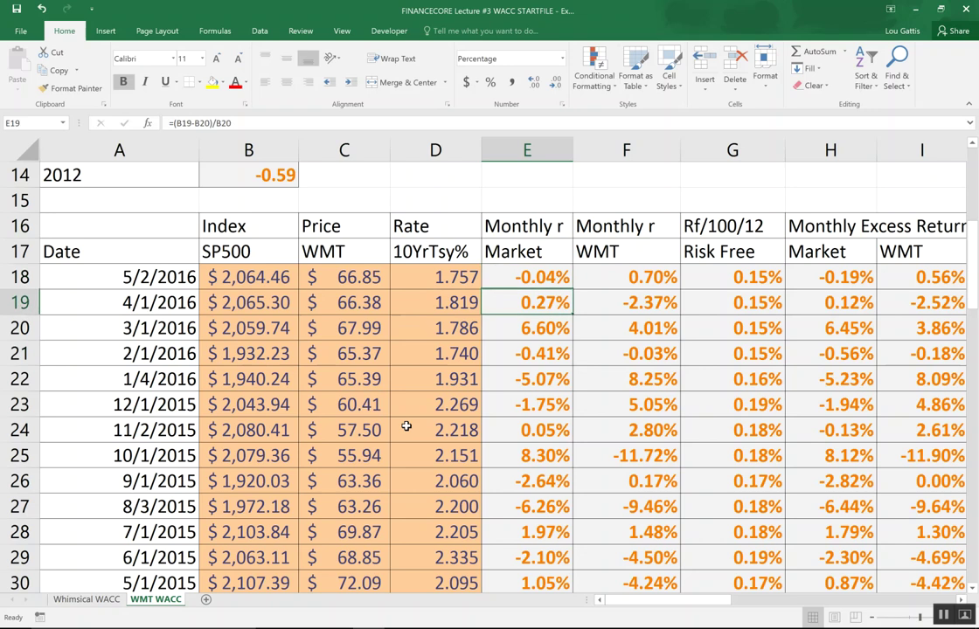
# Step: Check the WMT monthly return formula in F18 and the monthly risk-free rate formula in G18 on the WMT WACC sheet
pyautogui.press('Right')
pyautogui.press('F2')
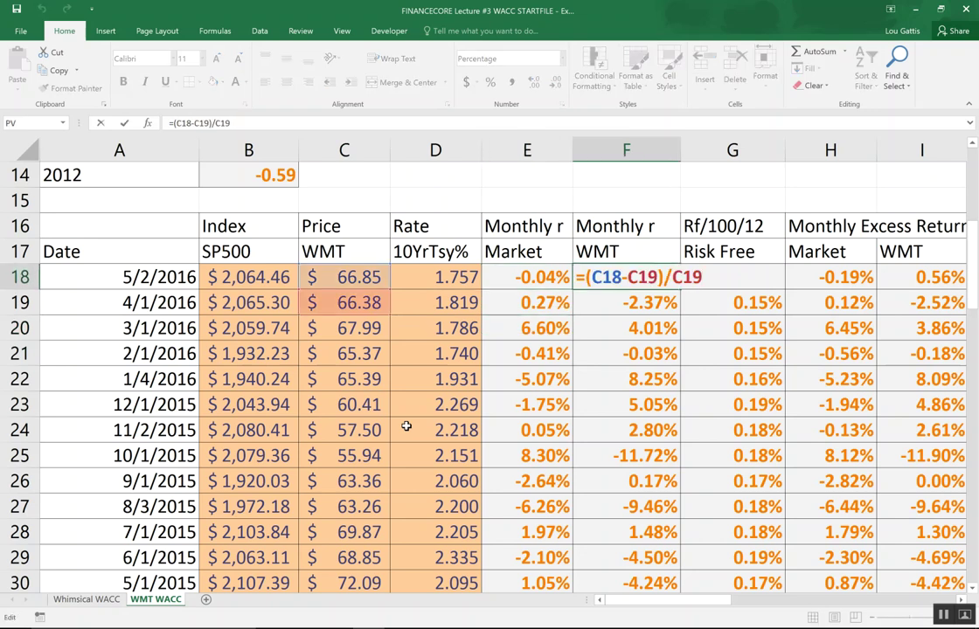
pyautogui.press('Escape')
pyautogui.press('Right')
pyautogui.press('F2')
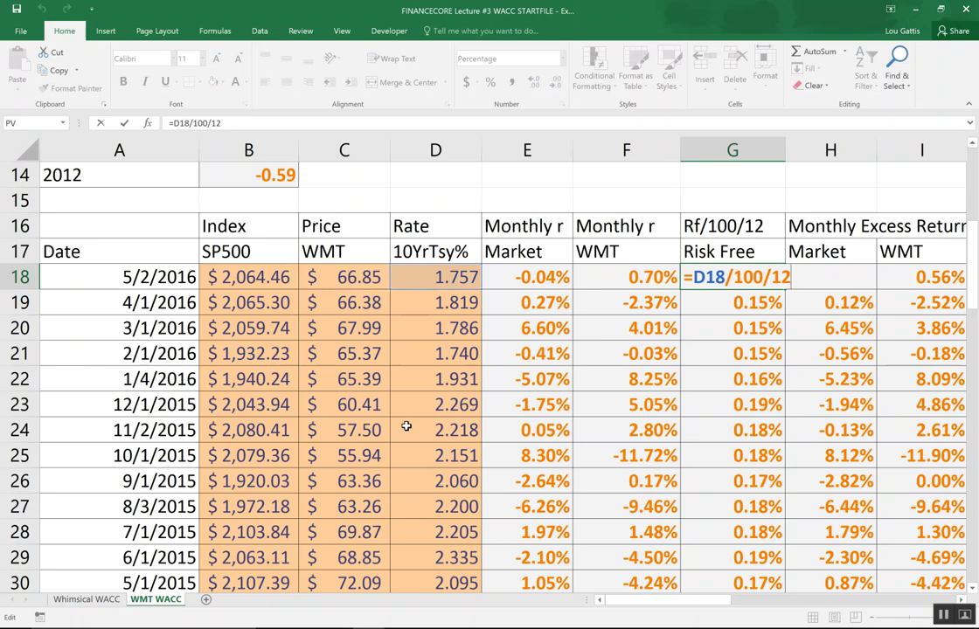
pyautogui.press('Escape')
pyautogui.press('Left')
pyautogui.press('Left')
pyautogui.press('Left')
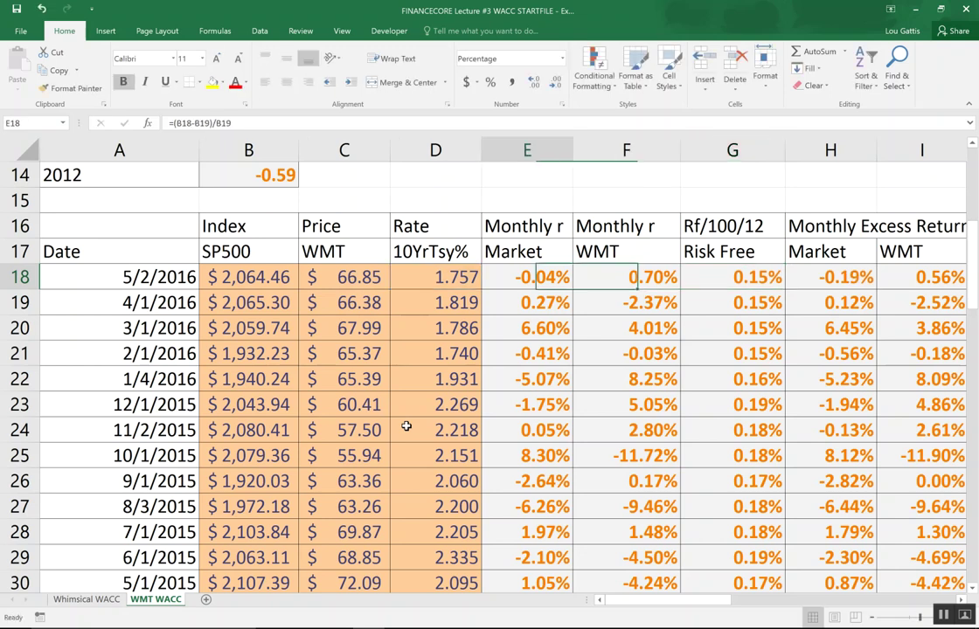
pyautogui.press('Right')
pyautogui.press('Right')
pyautogui.press('Right')
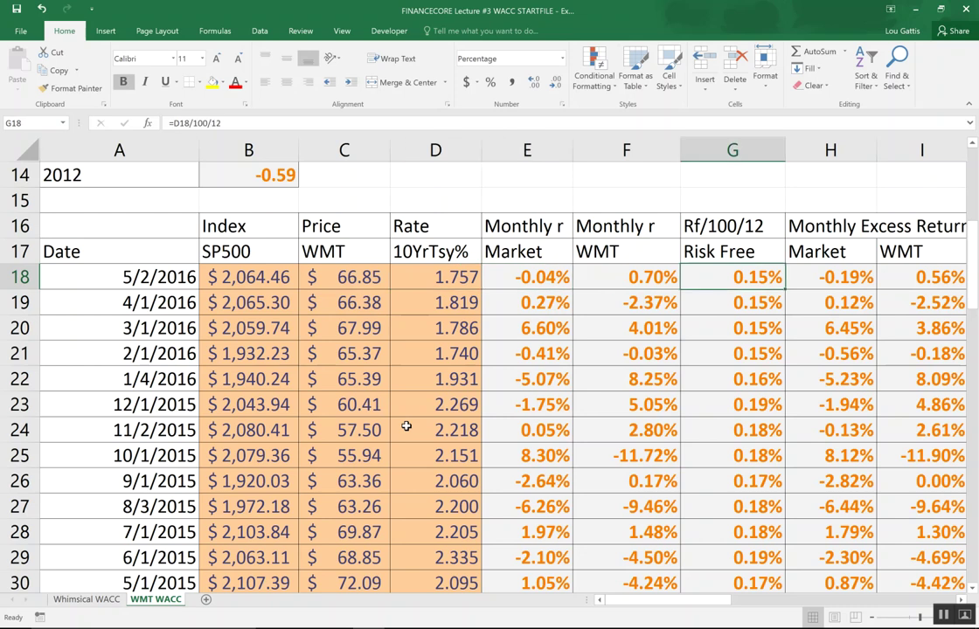
pyautogui.press('F2')
pyautogui.press('Left')
pyautogui.press('Left')
pyautogui.press('Left')
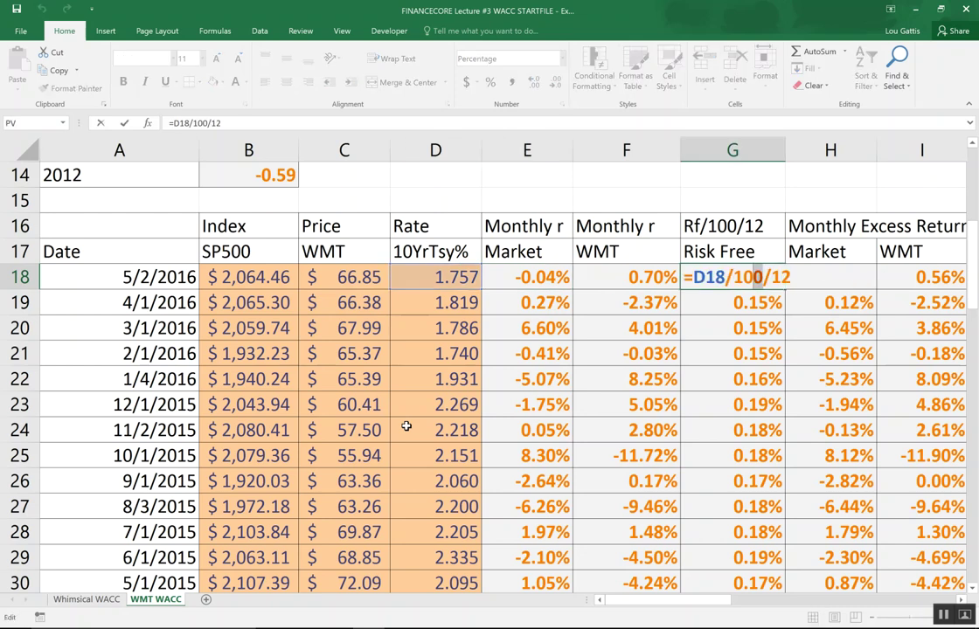
pyautogui.hotkey('shift', 'Left')
pyautogui.hotkey('shift', 'Left')
pyautogui.hotkey('shift', 'Left')
pyautogui.press('Escape')
# Step: Check the monthly excess return formulas for the market in H18 and for WMT in I18
pyautogui.press('Right')
pyautogui.press('Right')
pyautogui.press('Right')
pyautogui.press('Left')
pyautogui.press('Left')
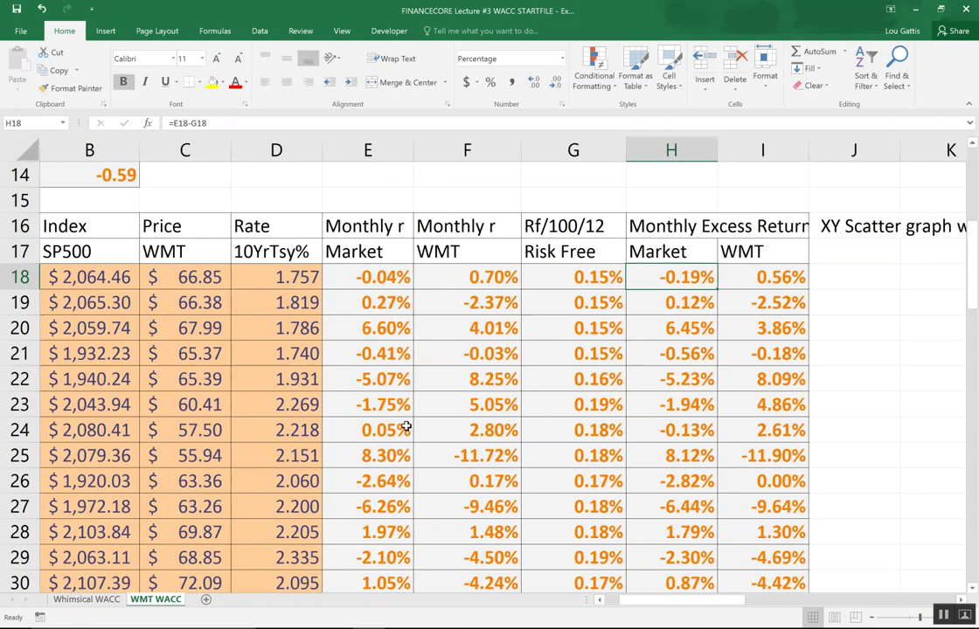
pyautogui.press('Up')
pyautogui.press('Up')
pyautogui.press('Down')
pyautogui.press('Down')
pyautogui.press('F2')
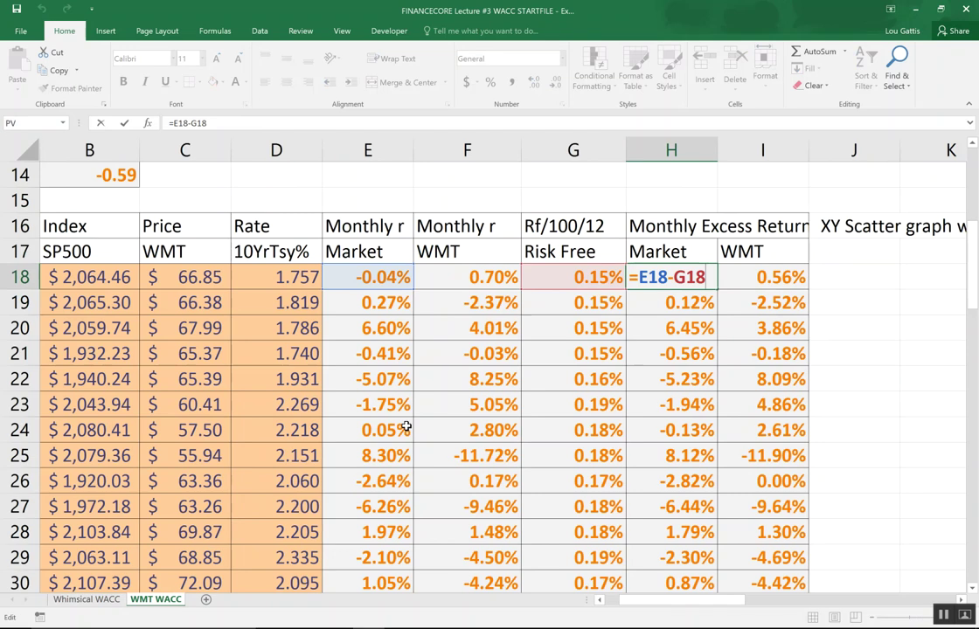
pyautogui.press('Escape')
pyautogui.press('Right')
pyautogui.press('F2')
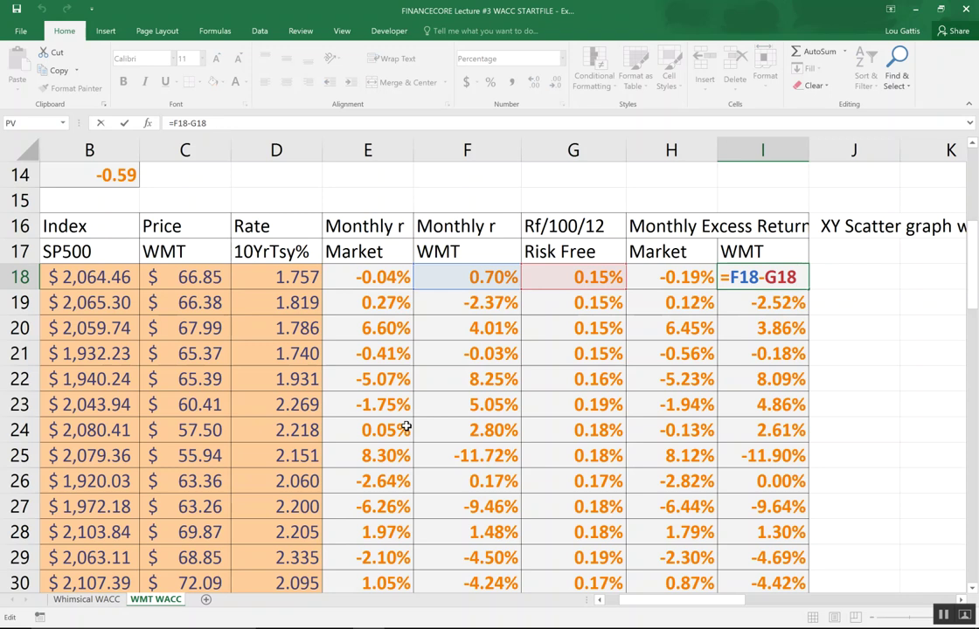
pyautogui.press('Escape')
# Step: Insert a markers-only XY scatter chart of the market and WMT monthly excess returns in H17:I77, including the headers
pyautogui.press('Right')
pyautogui.press('Left')
pyautogui.press('Left')
pyautogui.press('Up')
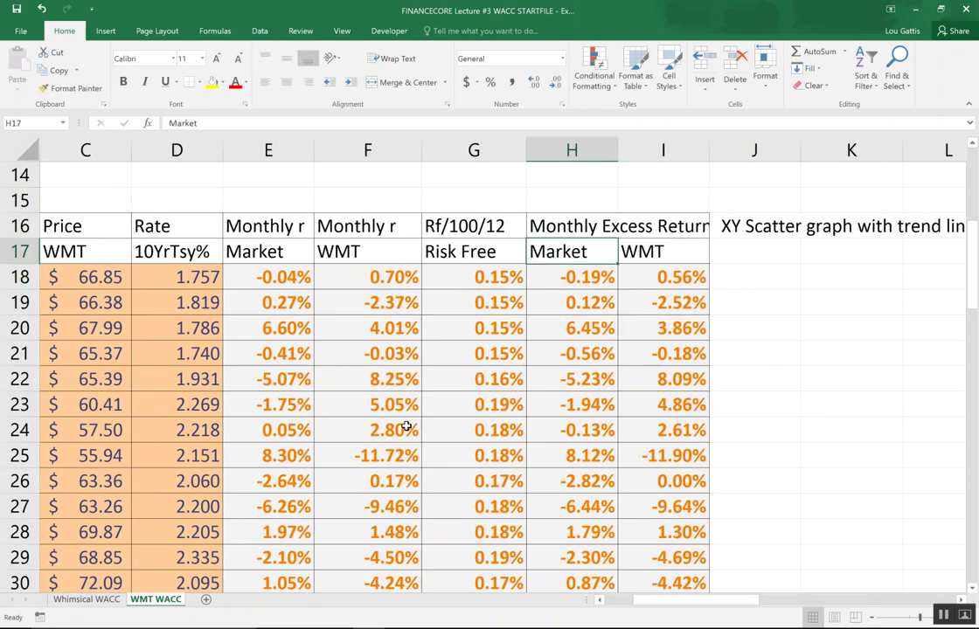
pyautogui.hotkey('shift', 'Right')
pyautogui.hotkey('shift', 'Down')
pyautogui.hotkey('shift', 'Down')
pyautogui.hotkey('shift', 'Down')
pyautogui.hotkey('shift', 'Down')
pyautogui.hotkey('shift', 'Down')
pyautogui.hotkey('shift', 'Down')
pyautogui.hotkey('shift', 'Down')
pyautogui.hotkey('shift', 'Down')
pyautogui.hotkey('shift', 'Down')
pyautogui.hotkey('shift', 'Down')
pyautogui.hotkey('shift', 'Down')
pyautogui.hotkey('shift', 'Down')
pyautogui.hotkey('shift', 'Down')
pyautogui.hotkey('shift', 'Down')
pyautogui.hotkey('shift', 'Down')
pyautogui.hotkey('shift', 'Down')
pyautogui.hotkey('shift', 'Down')
pyautogui.hotkey('shift', 'Down')
pyautogui.hotkey('shift', 'Down')
pyautogui.hotkey('shift', 'Down')
pyautogui.hotkey('shift', 'Down')
pyautogui.hotkey('shift', 'Down')
pyautogui.hotkey('shift', 'Down')
pyautogui.hotkey('shift', 'Down')
pyautogui.hotkey('shift', 'Down')
pyautogui.hotkey('shift', 'Down')
pyautogui.hotkey('shift', 'Down')
pyautogui.hotkey('shift', 'Down')
pyautogui.hotkey('shift', 'Down')
pyautogui.hotkey('shift', 'Down')
pyautogui.hotkey('shift', 'Down')
pyautogui.hotkey('shift', 'Down')
pyautogui.hotkey('shift', 'Down')
pyautogui.hotkey('shift', 'Down')
pyautogui.hotkey('shift', 'Down')
pyautogui.hotkey('shift', 'Down')
pyautogui.hotkey('shift', 'Down')
pyautogui.hotkey('shift', 'Down')
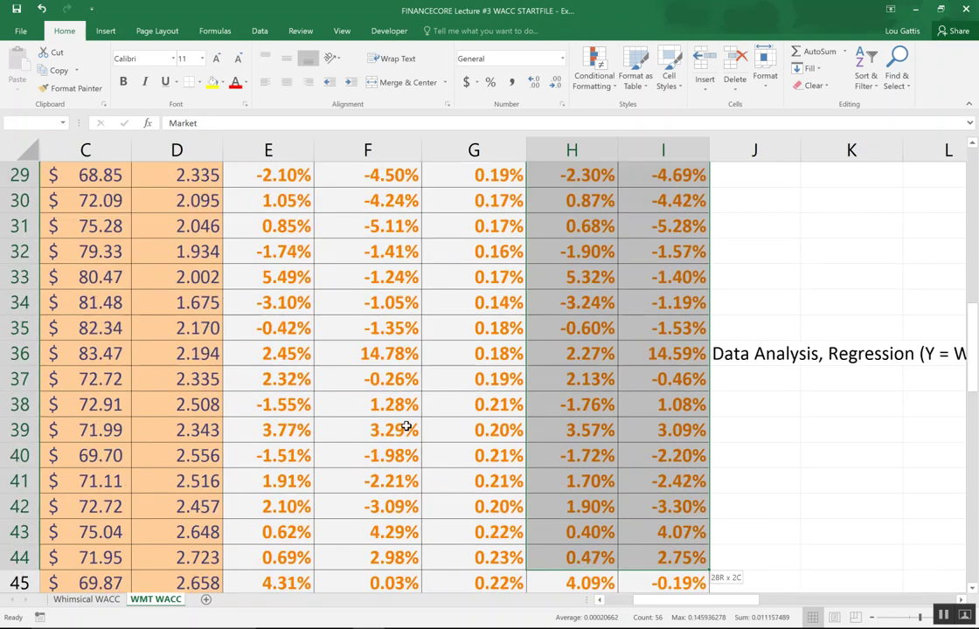
pyautogui.hotkey('shift', 'Down')
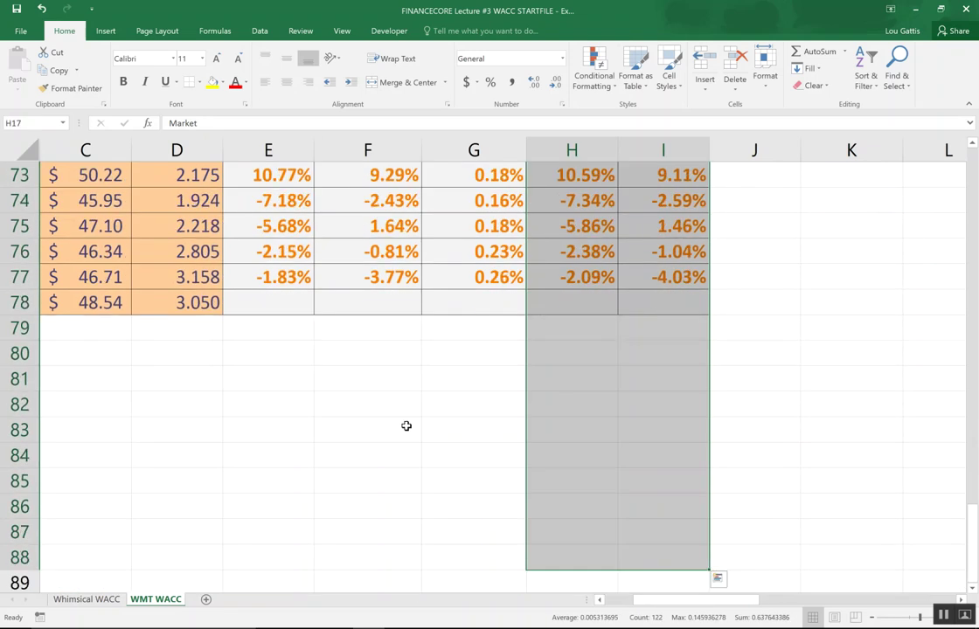
pyautogui.hotkey('shift', 'Up')
pyautogui.hotkey('shift', 'Up')
pyautogui.hotkey('shift', 'Up')
pyautogui.hotkey('shift', 'Up')
pyautogui.hotkey('shift', 'Up')
pyautogui.hotkey('shift', 'Up')
pyautogui.hotkey('shift', 'Up')
pyautogui.hotkey('shift', 'Up')
pyautogui.hotkey('shift', 'Up')
pyautogui.hotkey('shift', 'Up')
pyautogui.hotkey('shift', 'Up')
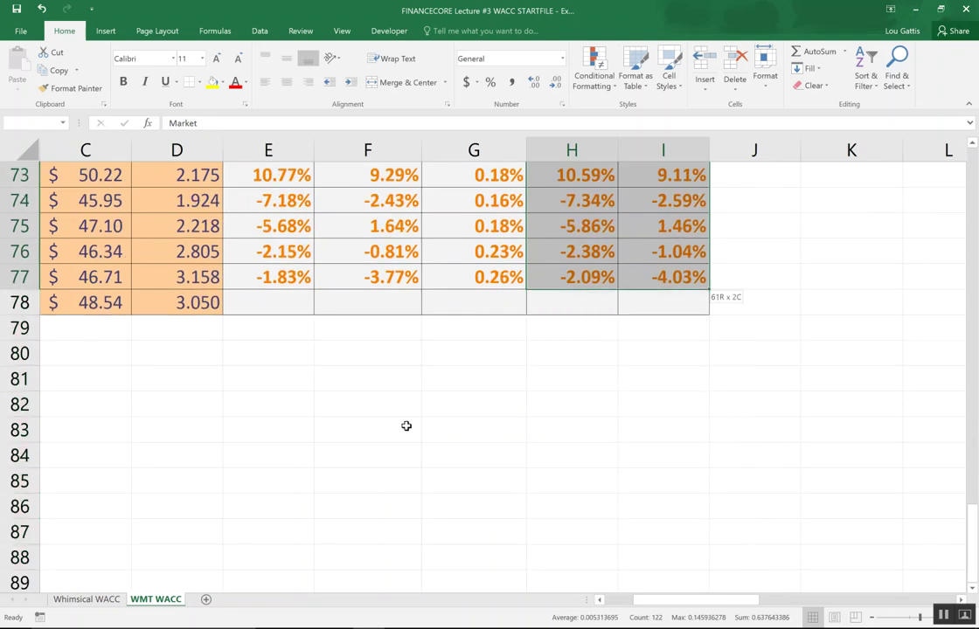
pyautogui.scroll(11, 407, 426)
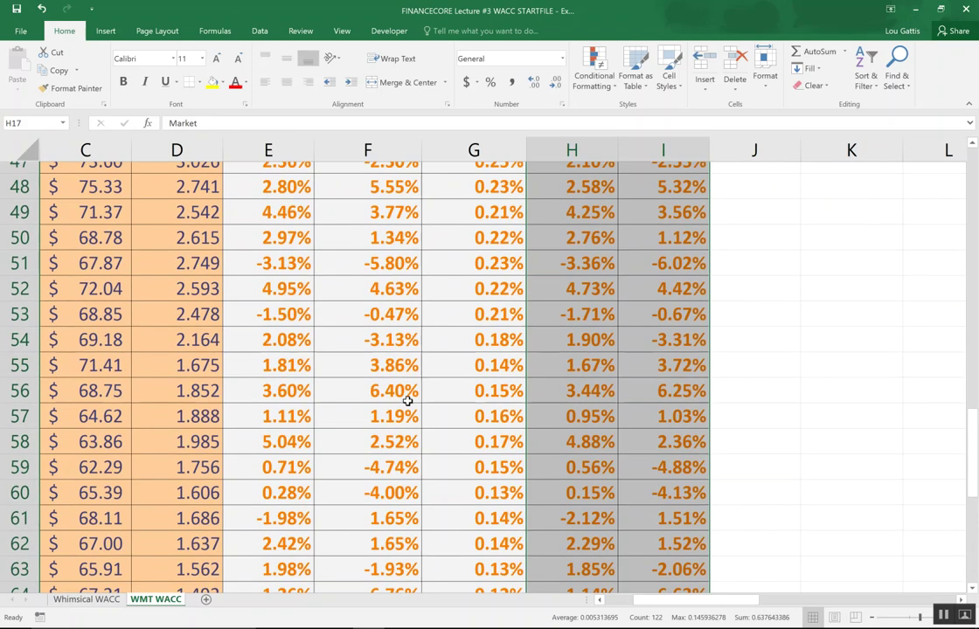
pyautogui.keyDown('ctrl'); pyautogui.scroll(-2, 407, 401); pyautogui.keyUp('ctrl')
pyautogui.scroll(12, 408, 400)
pyautogui.scroll(-3, 409, 392)
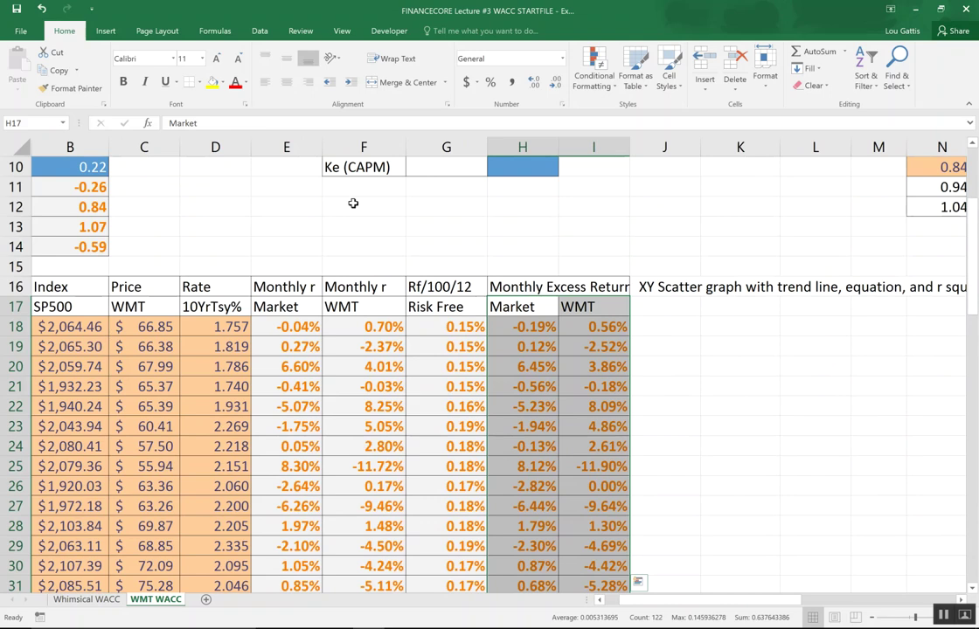
pyautogui.click(111, 31)
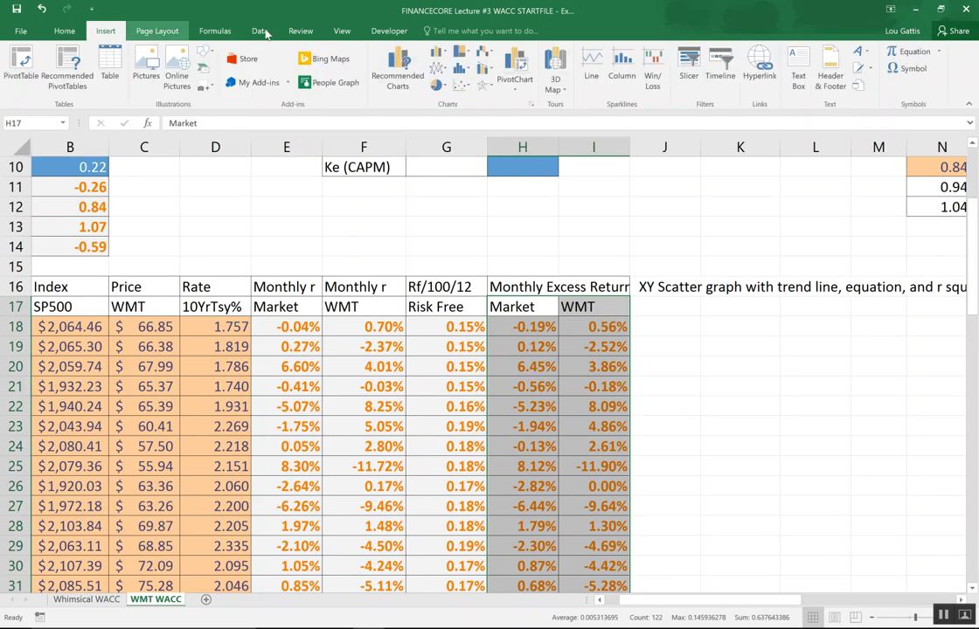
pyautogui.click(460, 85)
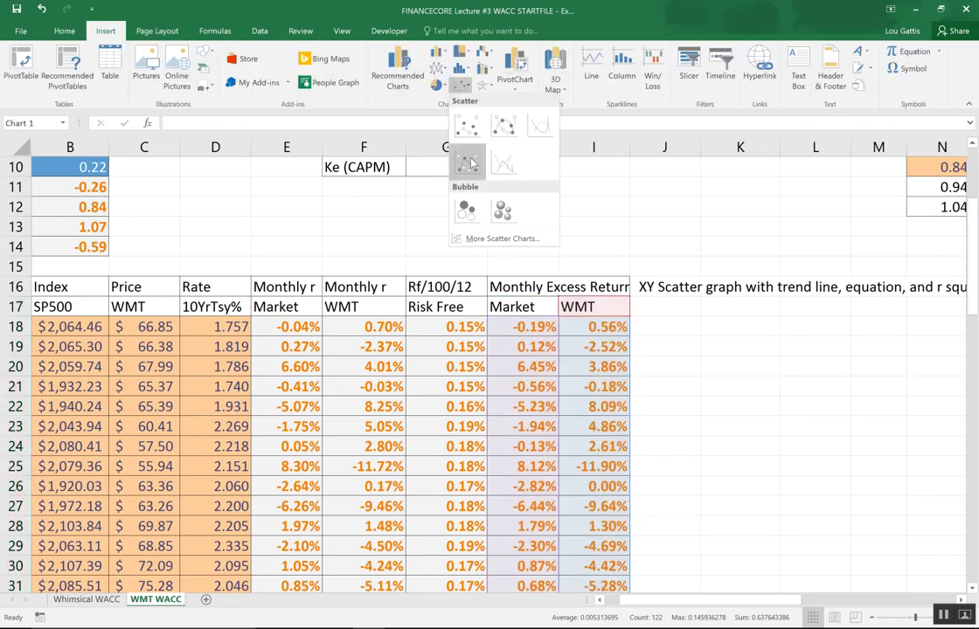
pyautogui.click(466, 125)
# Step: Place the scatter chart beneath the XY Scatter graph heading and resize it to span about columns J to O and rows 17 to 36
pyautogui.moveTo(315, 251); pyautogui.dragTo(430, 251)
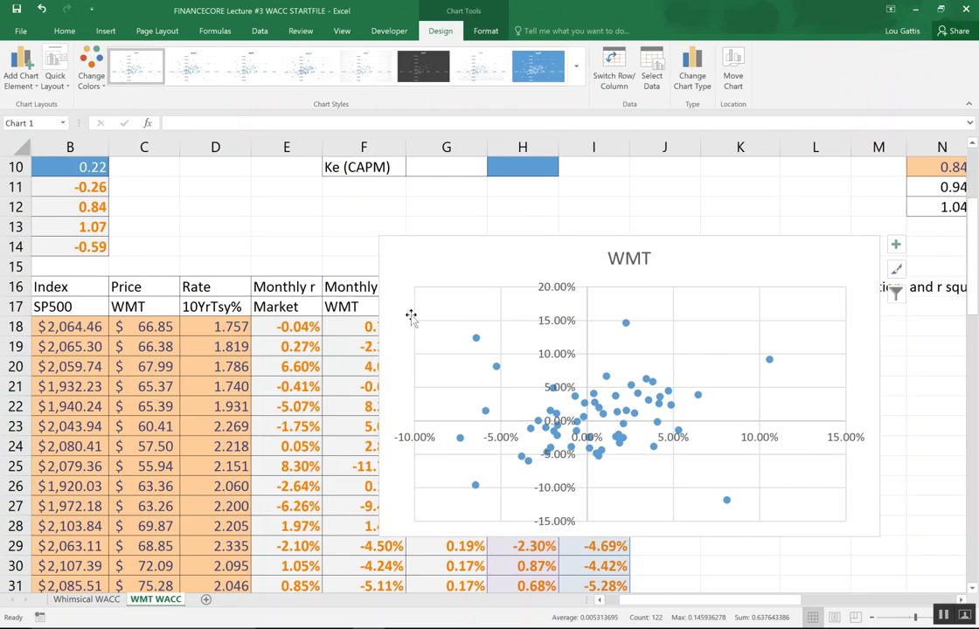
pyautogui.moveTo(379, 537); pyautogui.dragTo(670, 592)
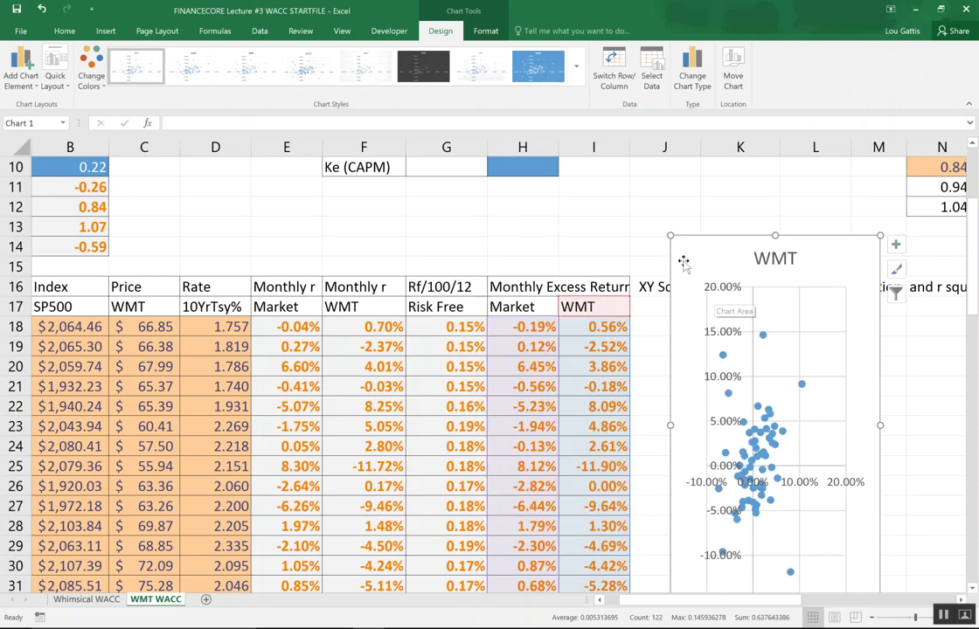
pyautogui.moveTo(684, 264); pyautogui.dragTo(665, 341)
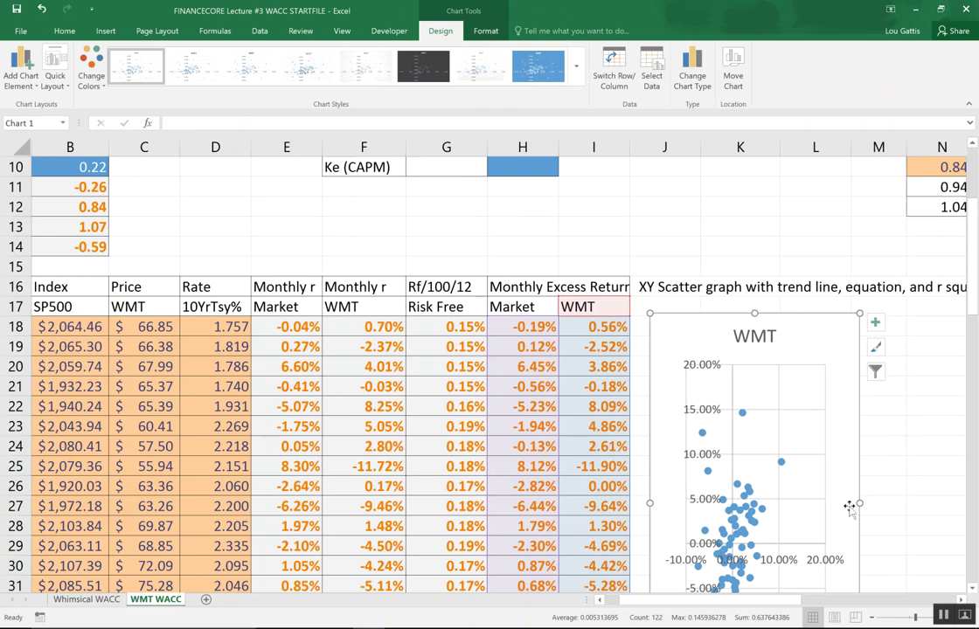
pyautogui.moveTo(859, 502); pyautogui.dragTo(950, 503)
pyautogui.click(700, 253)
pyautogui.press('Right')
pyautogui.press('Right')
pyautogui.press('Right')
pyautogui.press('Right')
pyautogui.press('Right')
pyautogui.press('Right')
pyautogui.scroll(-2, 708, 262)
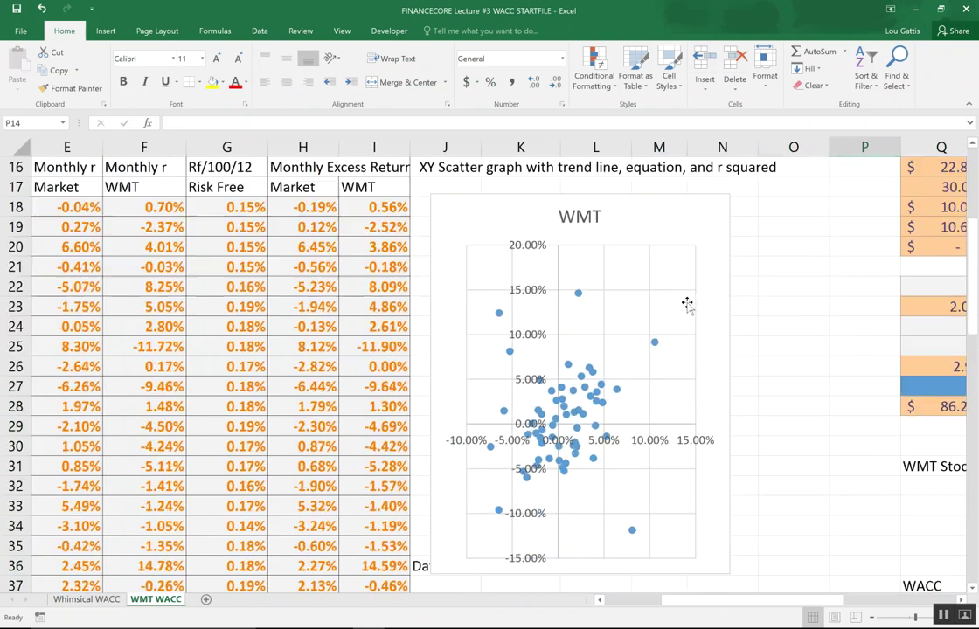
pyautogui.click(699, 273)
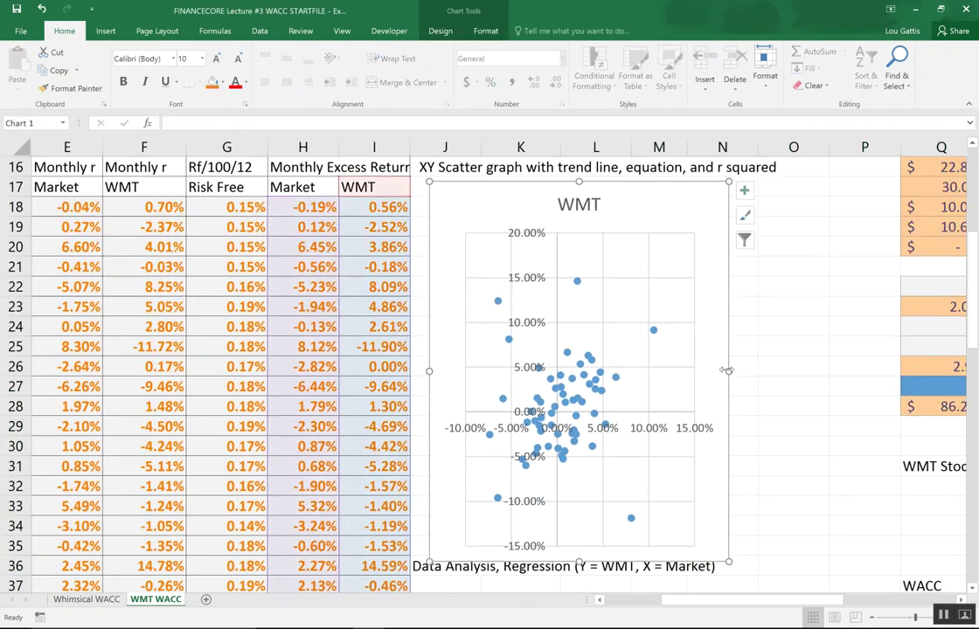
pyautogui.moveTo(729, 370); pyautogui.dragTo(806, 371)
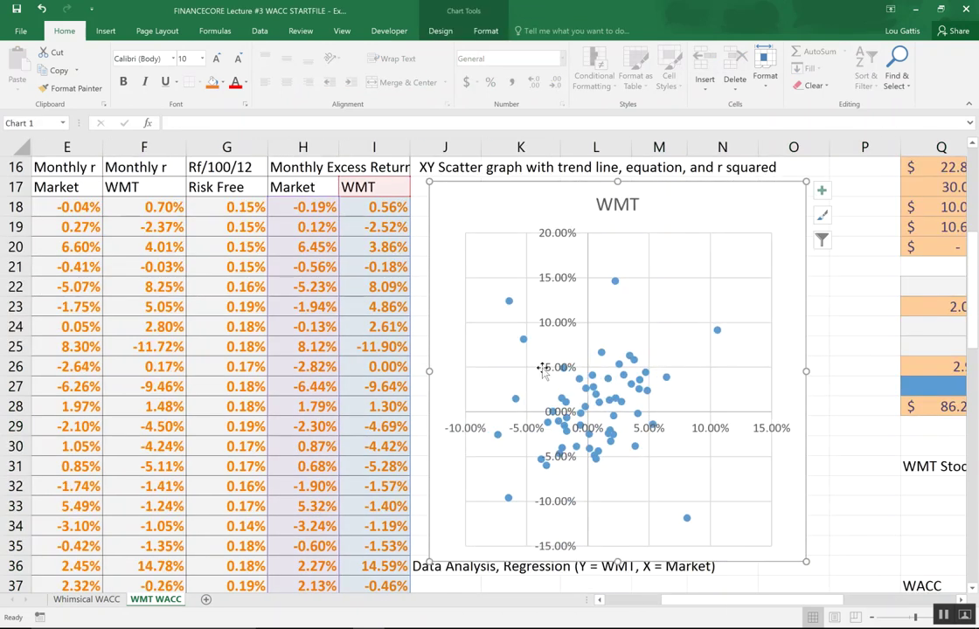
# Step: Add a linear trendline to the WMT scatter series and display its equation on the chart
pyautogui.click(615, 281)
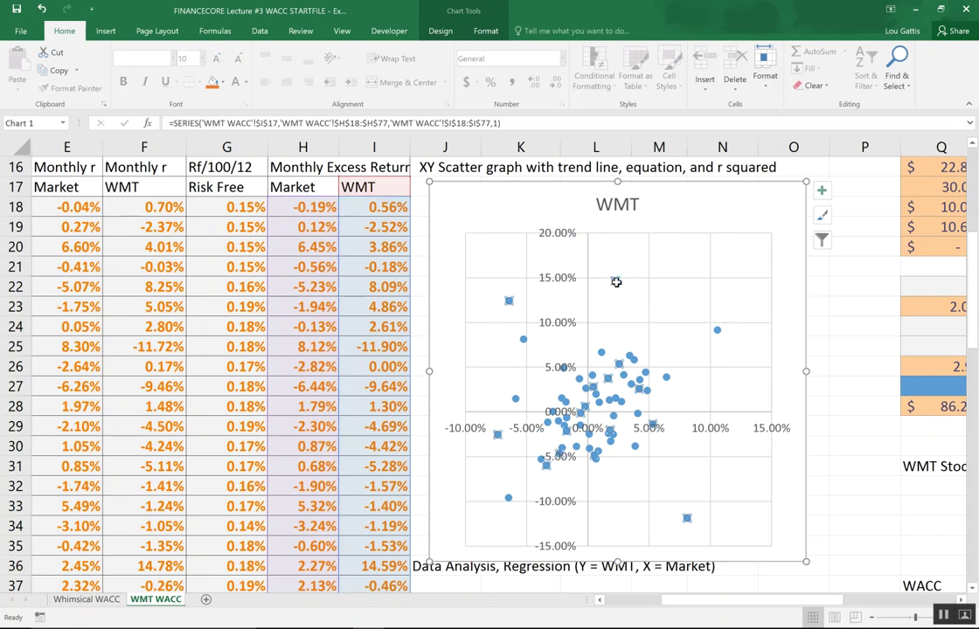
pyautogui.rightClick(615, 282)
pyautogui.click(660, 387)
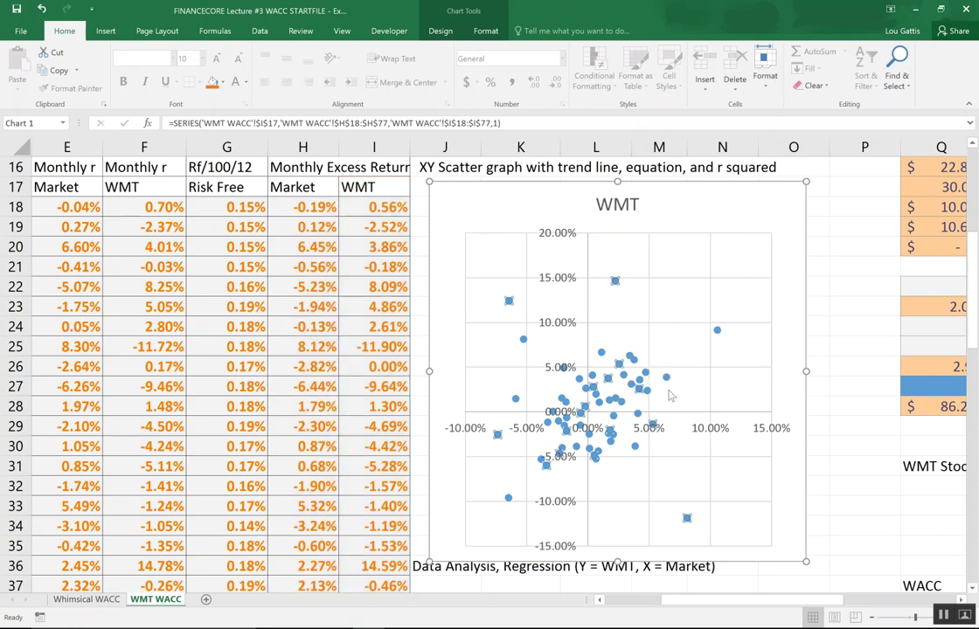
pyautogui.click(797, 477)
pyautogui.click(683, 350)
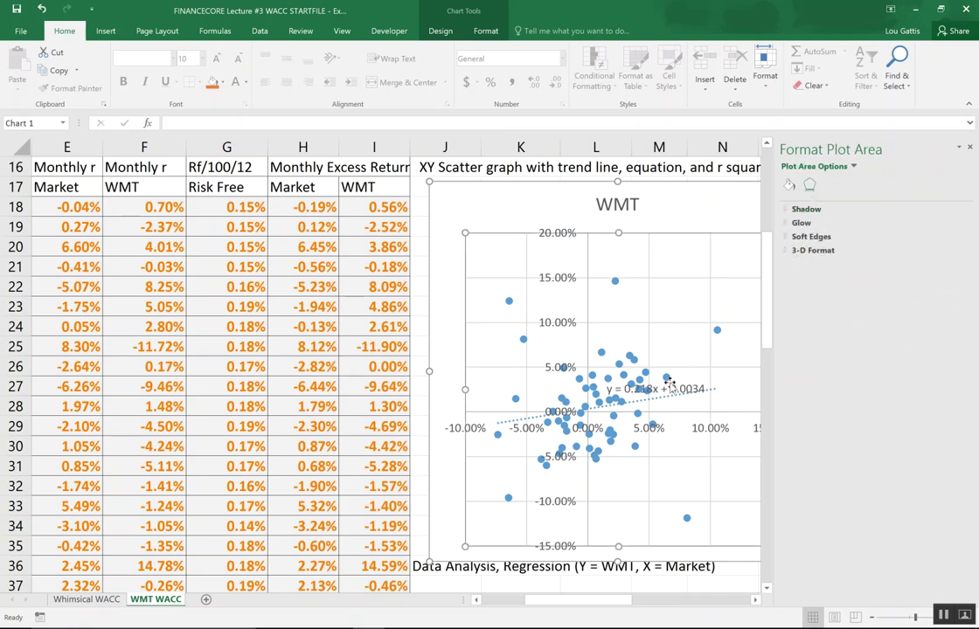
# Step: Move the trendline equation out of the data points to just beneath the chart title, and close the formatting pane
pyautogui.click(671, 382)
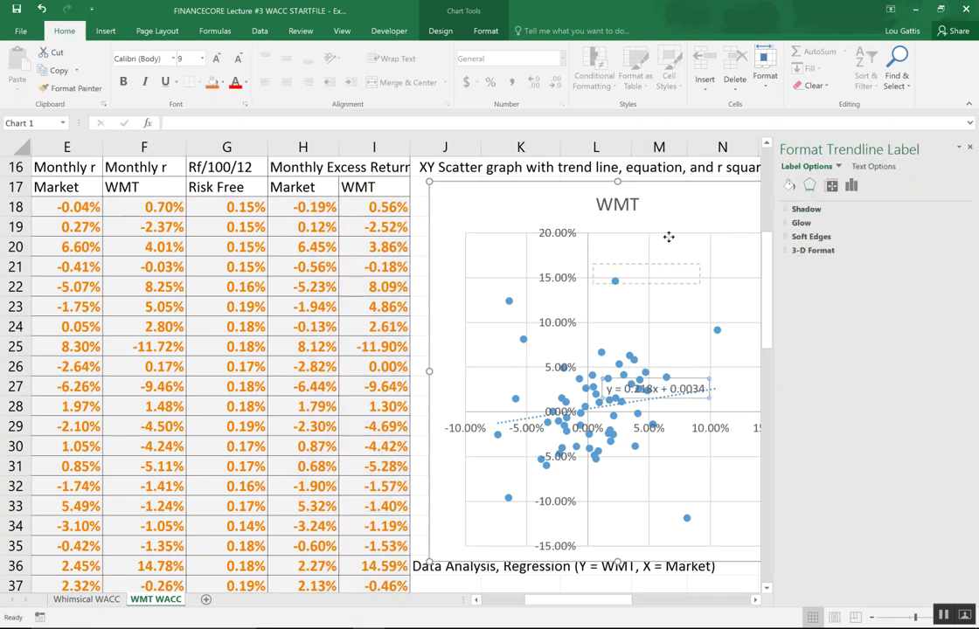
pyautogui.moveTo(687, 213); pyautogui.dragTo(687, 214)
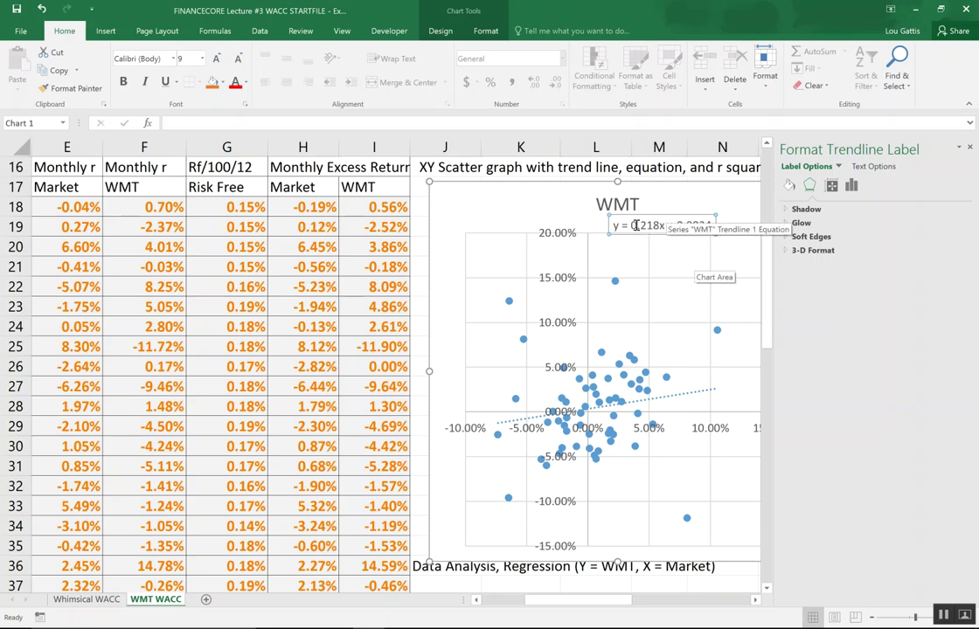
pyautogui.moveTo(638, 225); pyautogui.dragTo(658, 225)
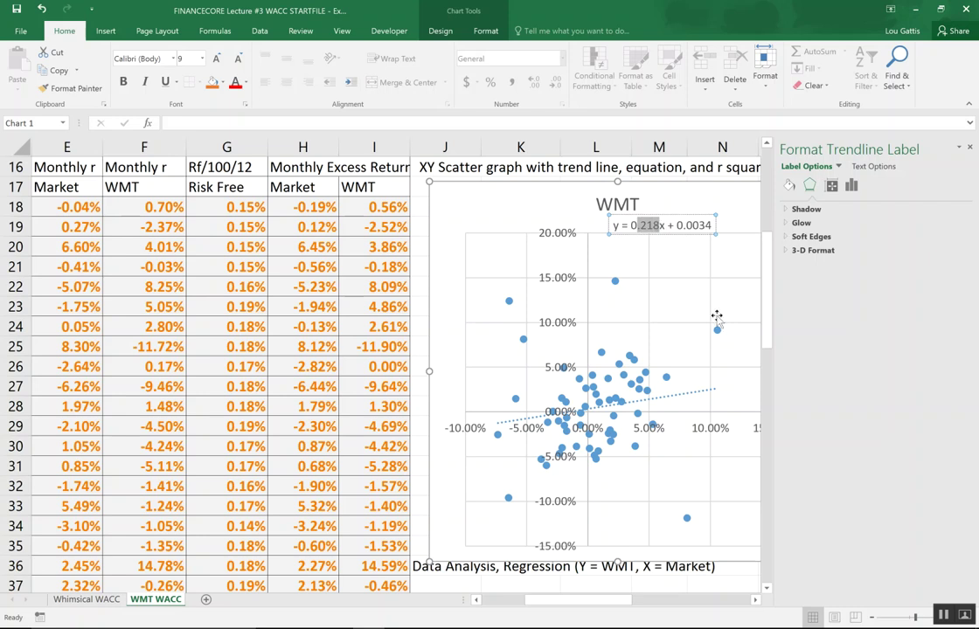
pyautogui.click(376, 306)
pyautogui.click(379, 207)
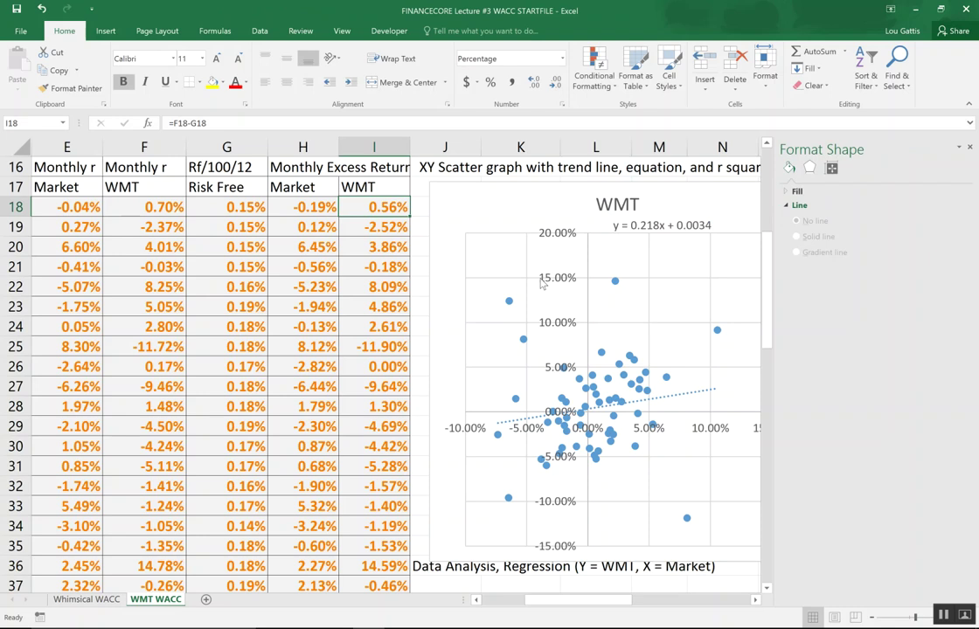
pyautogui.click(969, 148)
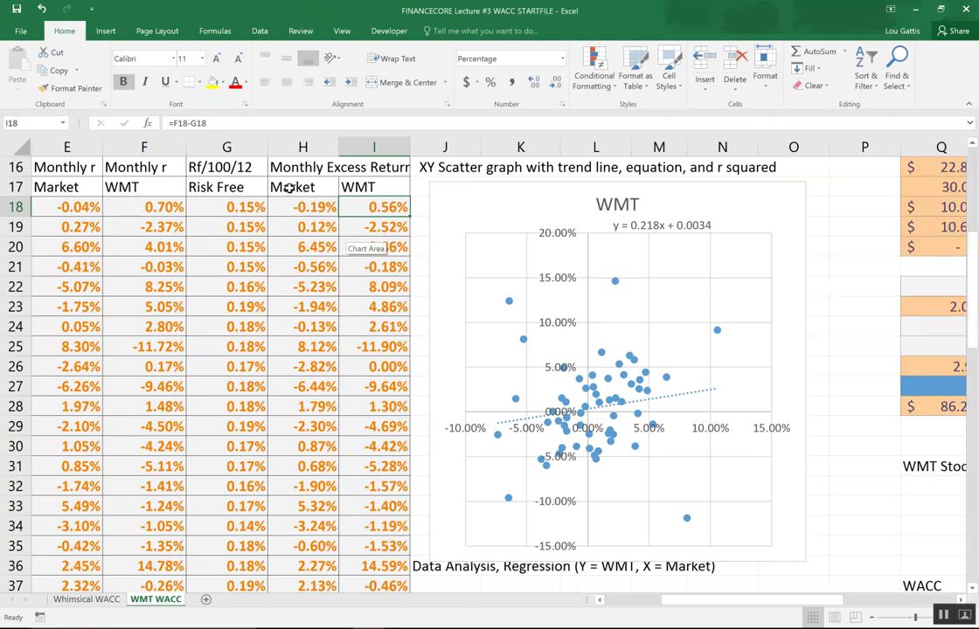
# Step: Start a Regression data analysis with WMT excess returns I17:I77 as Y range and market excess returns H17:H77 as X range
pyautogui.click(263, 33)
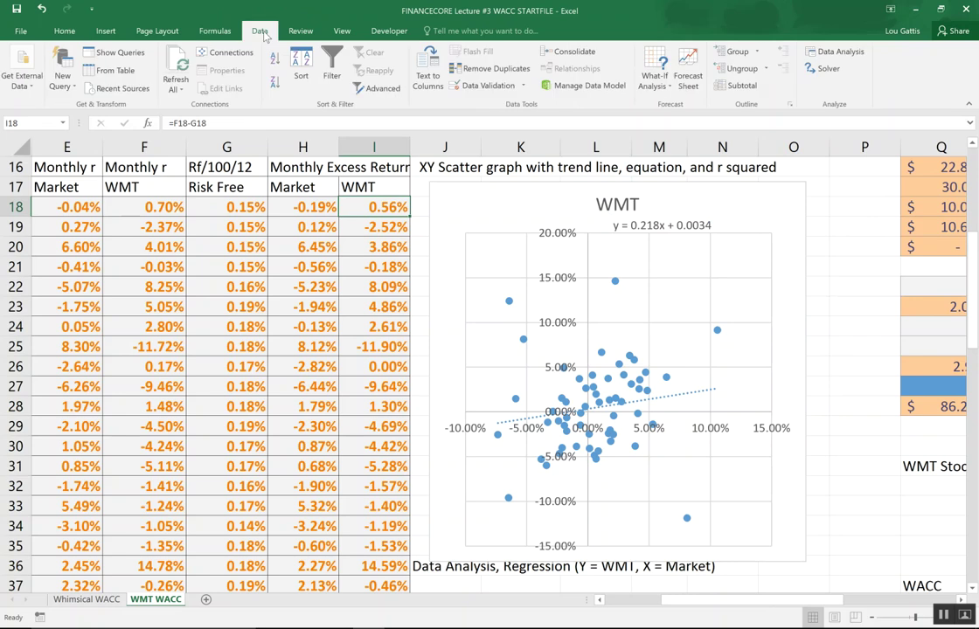
pyautogui.click(842, 54)
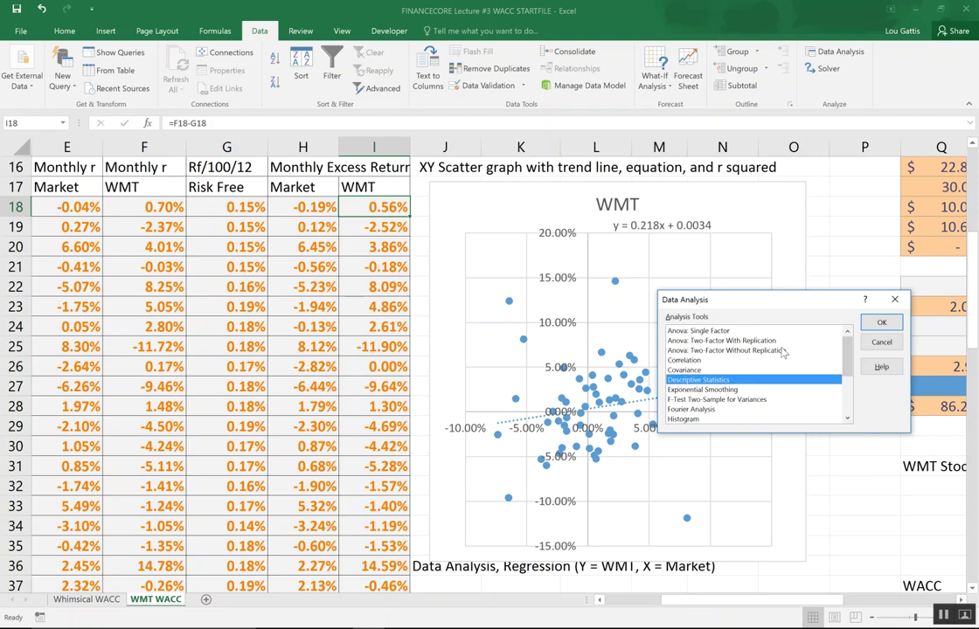
pyautogui.scroll(-3, 839, 350)
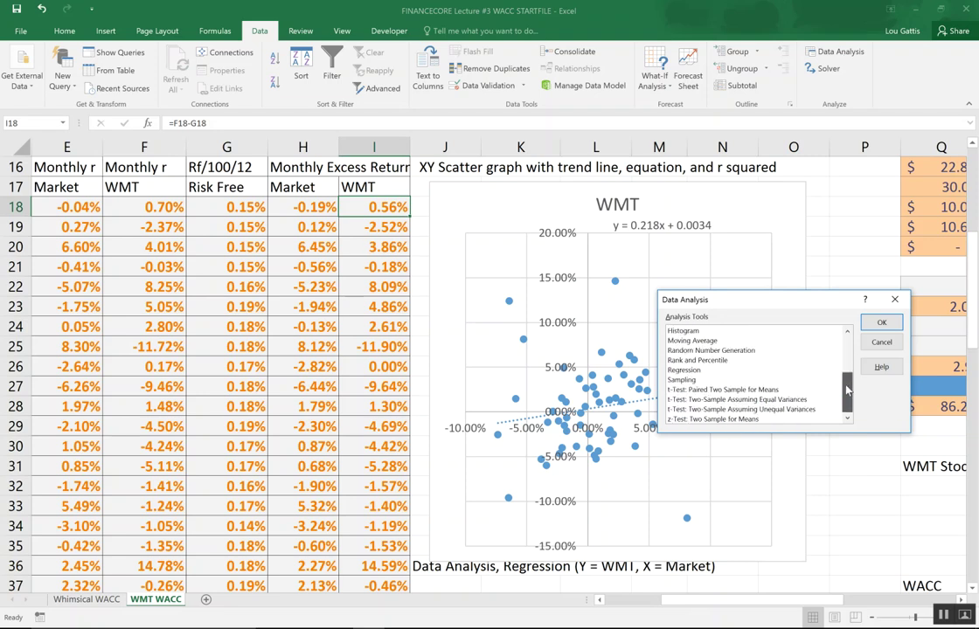
pyautogui.click(687, 370)
pyautogui.click(882, 323)
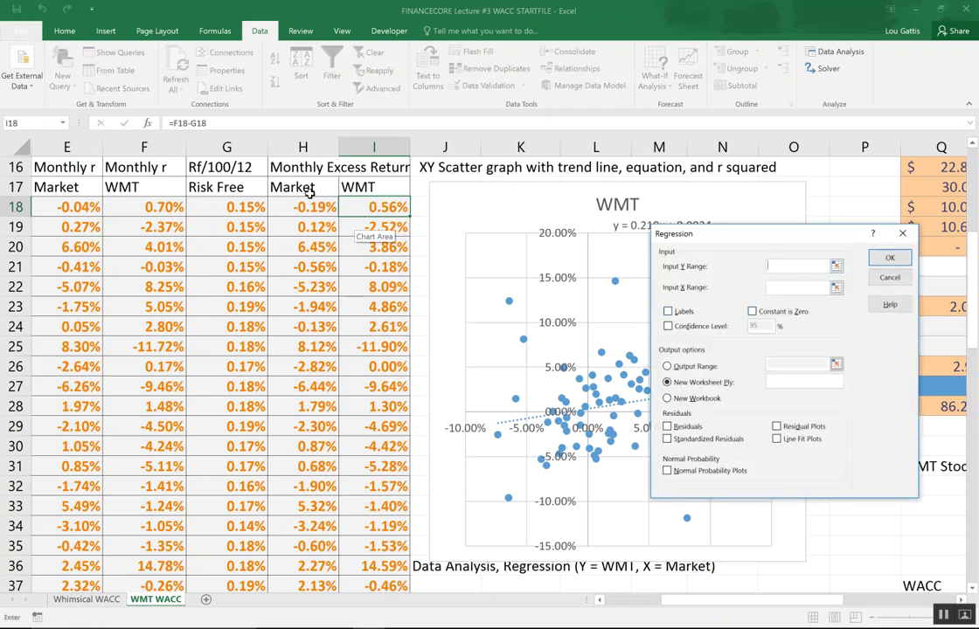
pyautogui.moveTo(364, 187)
pyautogui.mouseDown()
pyautogui.moveTo(374, 230)
pyautogui.moveTo(374, 371)
pyautogui.moveTo(374, 196)
pyautogui.moveTo(371, 613)
pyautogui.moveTo(366, 506)
pyautogui.moveTo(365, 537)
pyautogui.mouseUp()
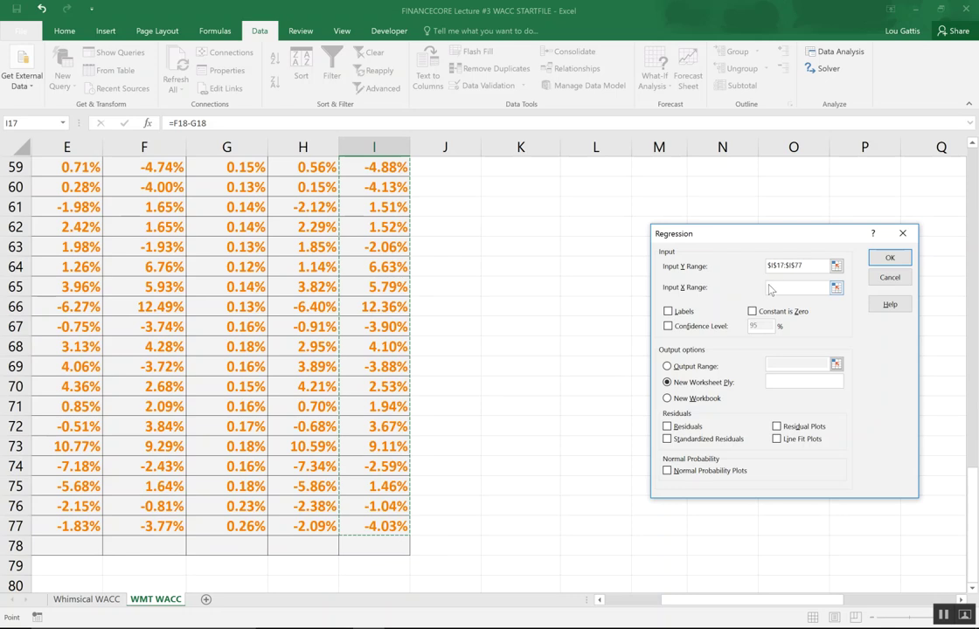
pyautogui.moveTo(303, 525); pyautogui.dragTo(303, 207)
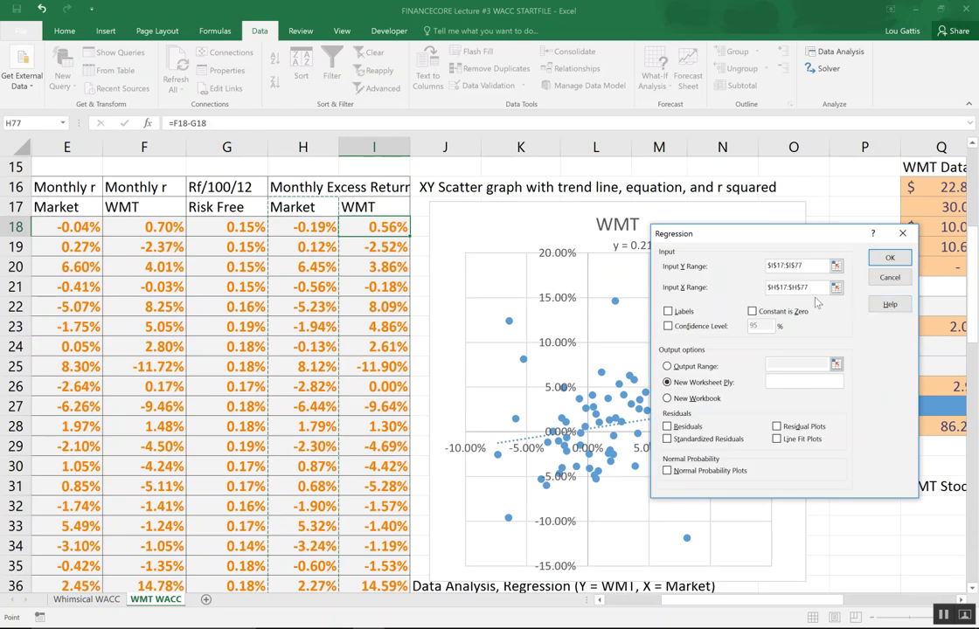
# Step: Run the regression with labels included and the output range starting at J38, allowing existing data to be overwritten
pyautogui.click(668, 312)
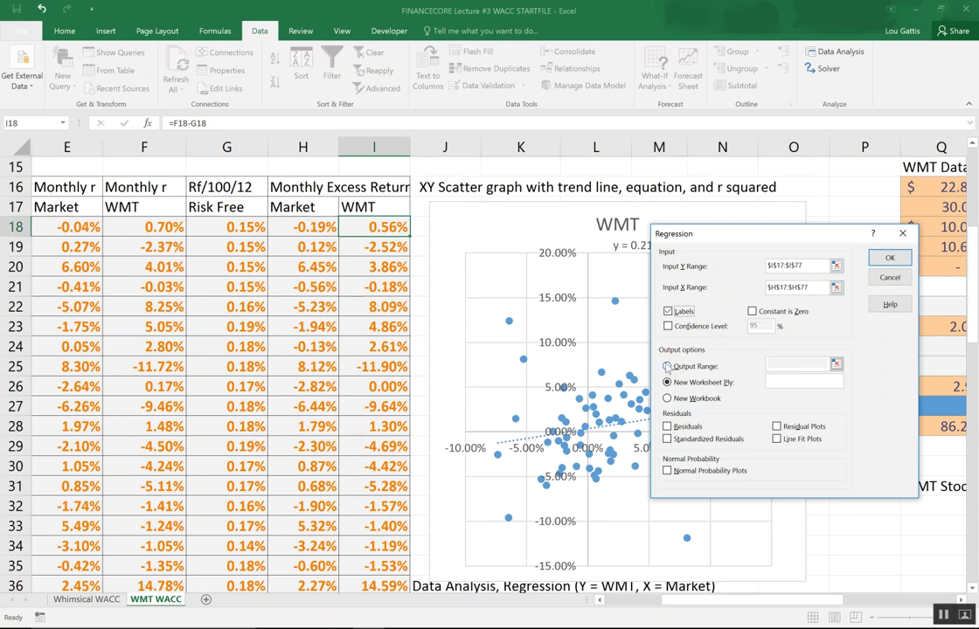
pyautogui.click(667, 366)
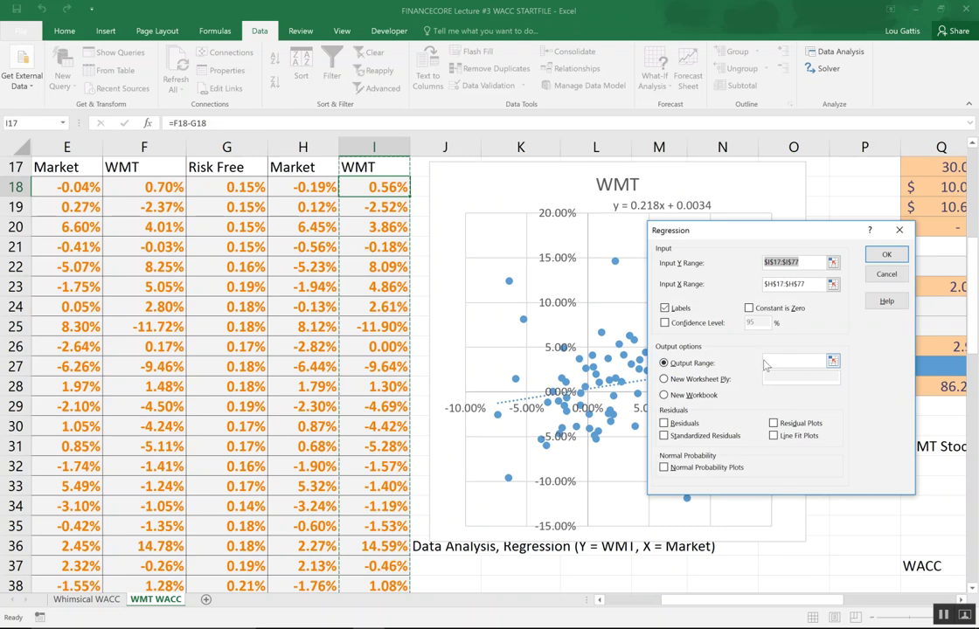
pyautogui.click(769, 363)
pyautogui.scroll(-3, 586, 392)
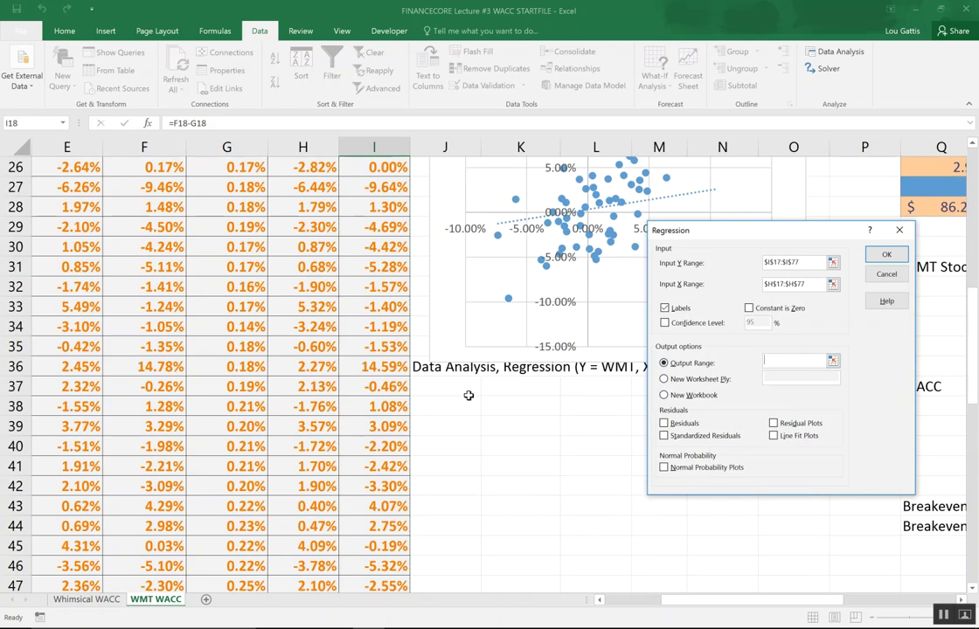
pyautogui.click(508, 399)
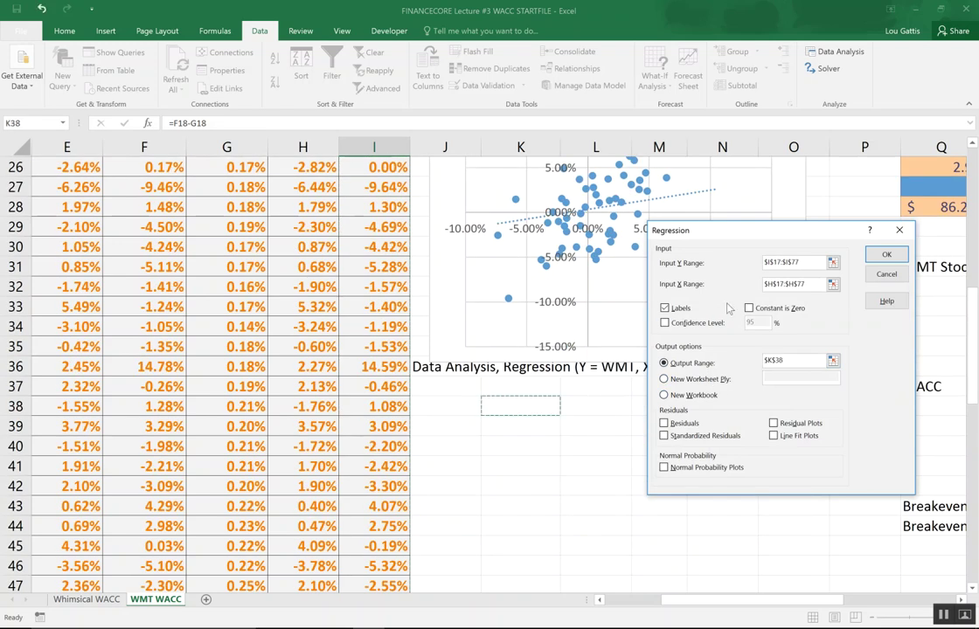
pyautogui.click(454, 408)
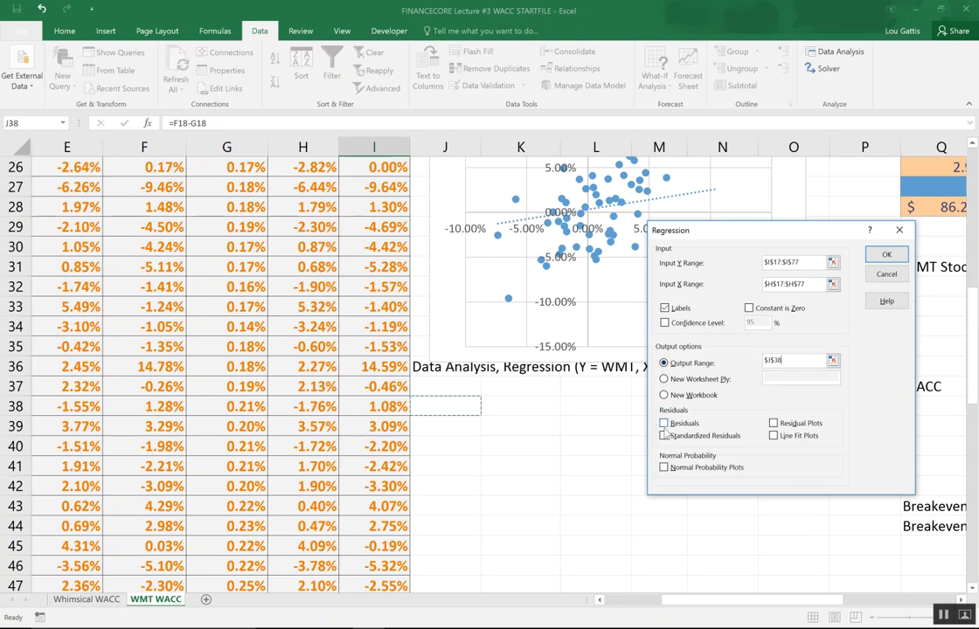
pyautogui.click(886, 255)
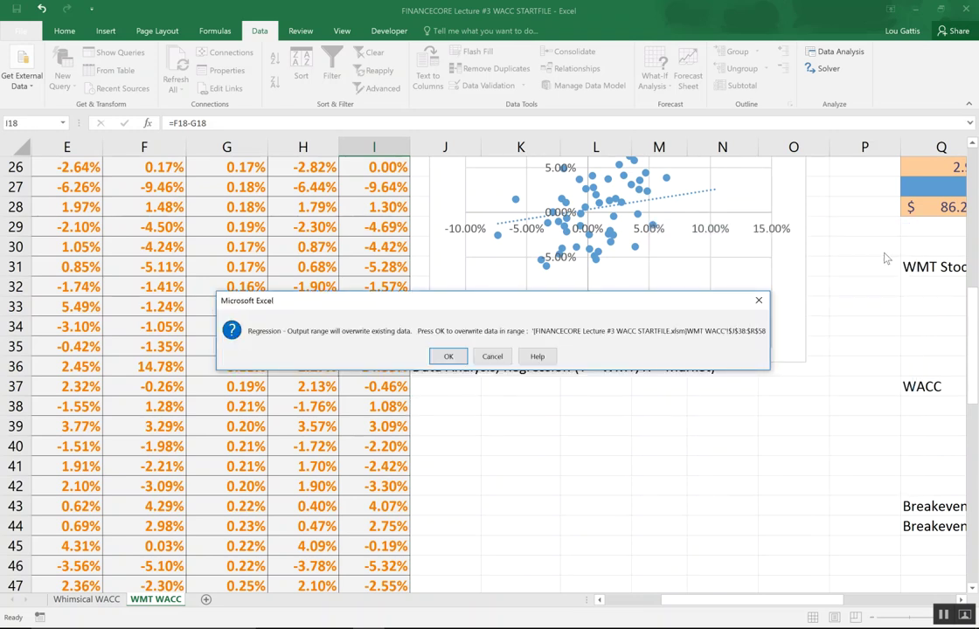
pyautogui.click(465, 358)
# Step: Examine the regression output for R Square, Adjusted R Square, the standard errors and the Market coefficient in K55
pyautogui.scroll(-3, 523, 428)
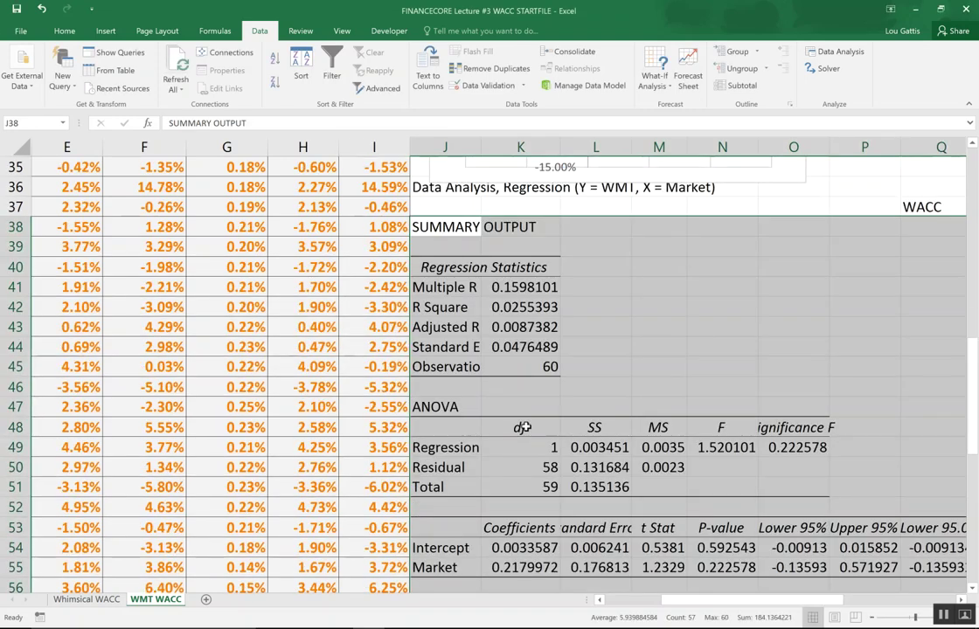
pyautogui.click(484, 315)
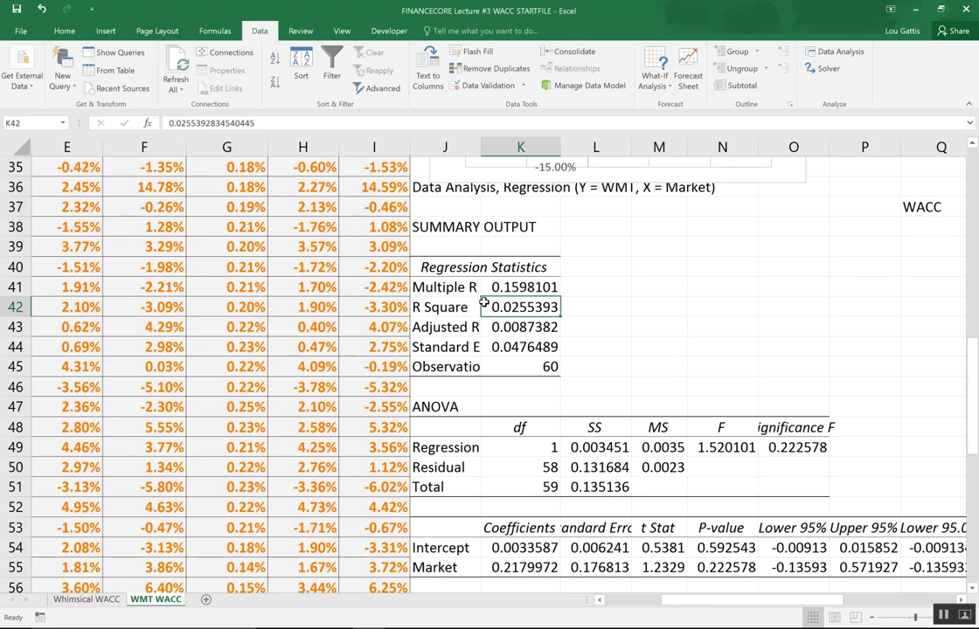
pyautogui.click(494, 327)
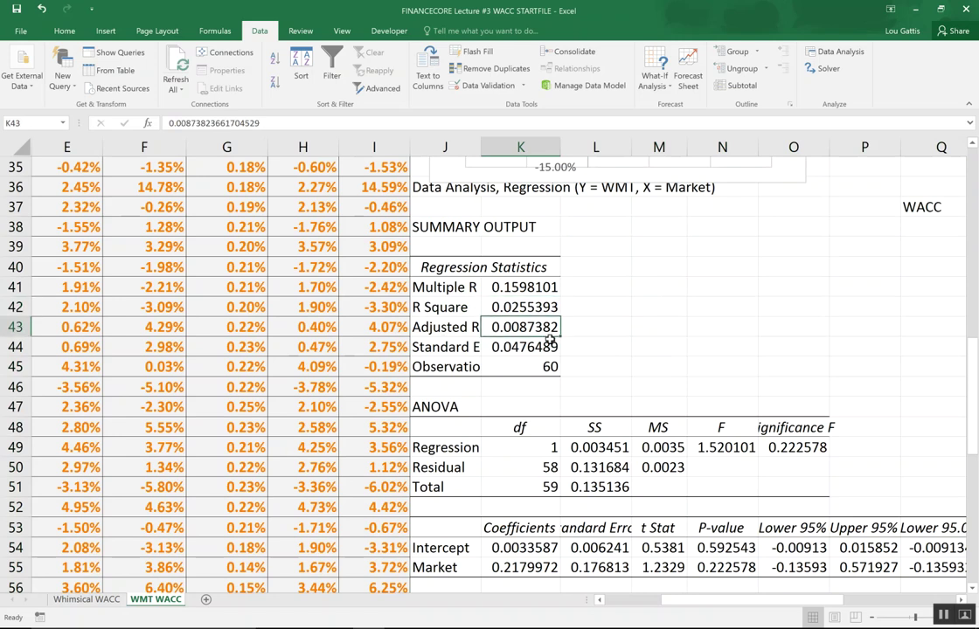
pyautogui.press('Right')
pyautogui.press('Down')
pyautogui.press('Down')
pyautogui.press('Down')
pyautogui.press('Down')
pyautogui.press('Down')
pyautogui.press('Down')
pyautogui.press('Down')
pyautogui.press('Down')
pyautogui.press('Down')
pyautogui.press('Down')
pyautogui.press('Down')
pyautogui.press('Down')
pyautogui.press('Down')
pyautogui.press('Down')
pyautogui.press('Down')
pyautogui.press('Down')
pyautogui.press('Down')
pyautogui.press('Down')
pyautogui.press('Down')
pyautogui.press('Down')
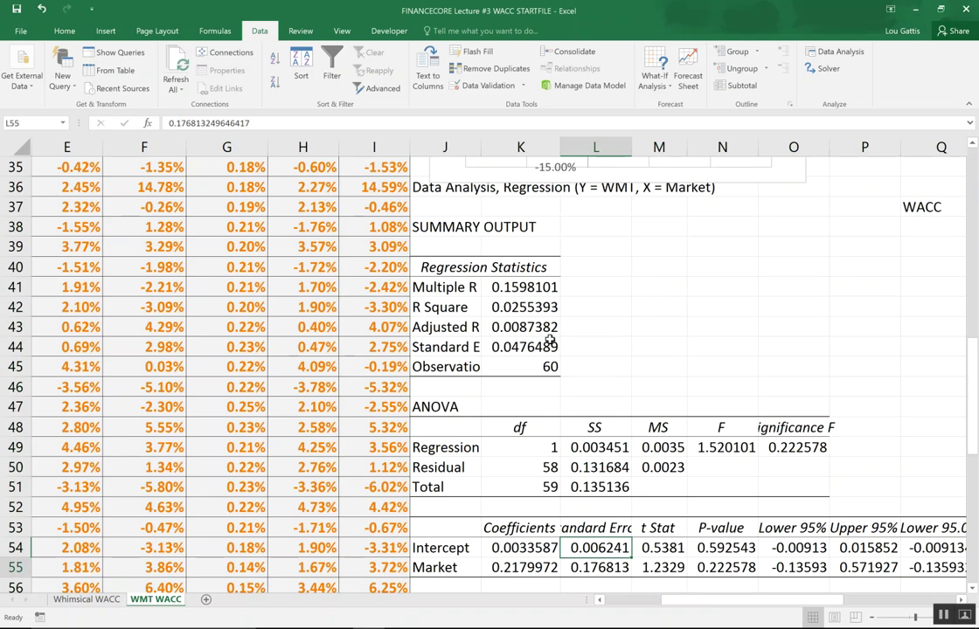
pyautogui.press('Left')
pyautogui.press('Up')
pyautogui.press('Up')
pyautogui.press('Up')
pyautogui.press('Up')
pyautogui.press('Up')
pyautogui.press('Up')
pyautogui.press('Up')
pyautogui.press('Up')
pyautogui.press('Up')
pyautogui.press('Up')
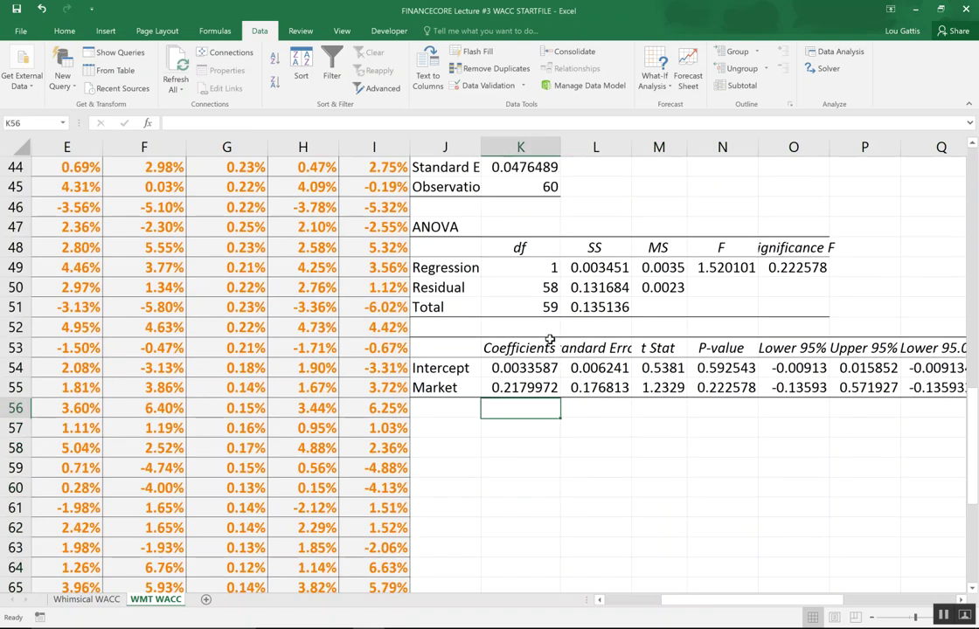
pyautogui.press('Down')
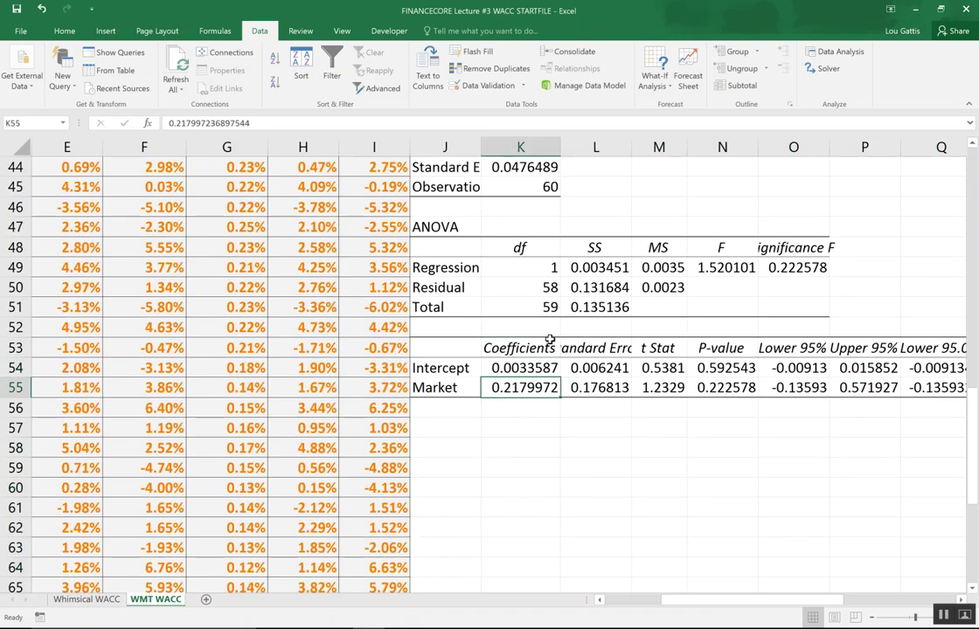
pyautogui.press('F2')
pyautogui.press('Escape')
# Step: Calculate the historical beta in B6 with =slope(I18:I77,H18:H77), using WMT and market monthly excess returns
pyautogui.press('Up')
pyautogui.press('Up')
pyautogui.press('Up')
pyautogui.press('Up')
pyautogui.press('Up')
pyautogui.press('Up')
pyautogui.press('Up')
pyautogui.press('Up')
pyautogui.press('Up')
pyautogui.press('Up')
pyautogui.press('Up')
pyautogui.press('Up')
pyautogui.press('Up')
pyautogui.press('Up')
pyautogui.press('Up')
pyautogui.press('Up')
pyautogui.press('Up')
pyautogui.press('Up')
pyautogui.press('Up')
pyautogui.press('Up')
pyautogui.press('Up')
pyautogui.press('Up')
pyautogui.press('Up')
pyautogui.press('Up')
pyautogui.press('Up')
pyautogui.press('Up')
pyautogui.press('Up')
pyautogui.press('Up')
pyautogui.press('Up')
pyautogui.press('Up')
pyautogui.press('Up')
pyautogui.press('Up')
pyautogui.press('Up')
pyautogui.press('Up')
pyautogui.press('Up')
pyautogui.press('Up')
pyautogui.press('Up')
pyautogui.press('Up')
pyautogui.press('Up')
pyautogui.press('Up')
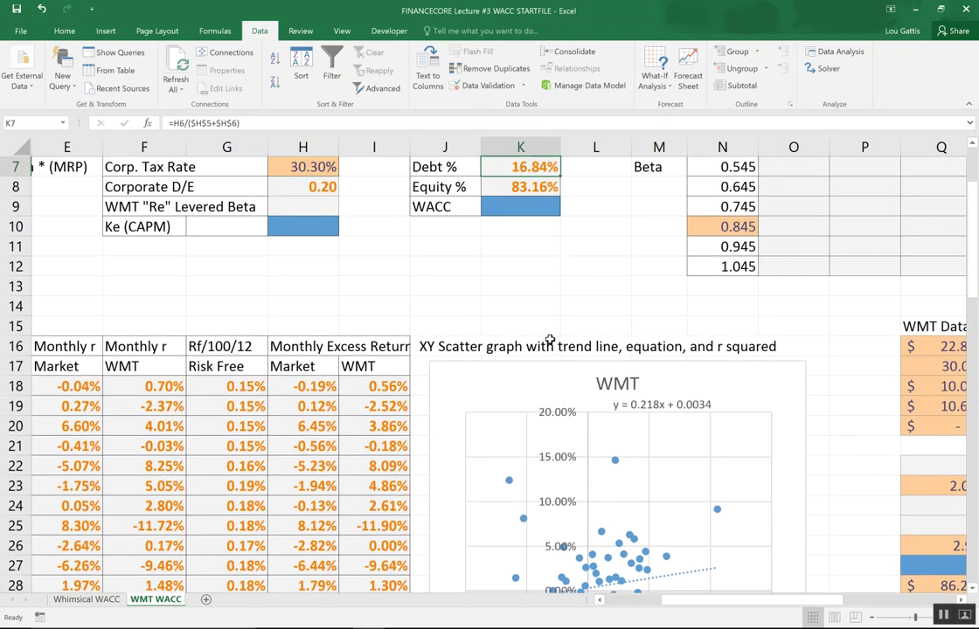
pyautogui.press('Up')
pyautogui.press('Left')
pyautogui.press('Left')
pyautogui.press('Left')
pyautogui.press('Left')
pyautogui.press('Left')
pyautogui.press('Left')
pyautogui.press('Left')
pyautogui.press('Left')
pyautogui.press('Left')
pyautogui.press('Left')
pyautogui.press('Up')
pyautogui.press('Up')
pyautogui.press('Up')
pyautogui.press('Up')
pyautogui.press('Up')
pyautogui.press('Down')
pyautogui.press('Down')
pyautogui.press('Down')
pyautogui.press('Down')
pyautogui.press('Down')
pyautogui.press('Right')
pyautogui.write('=slope(')
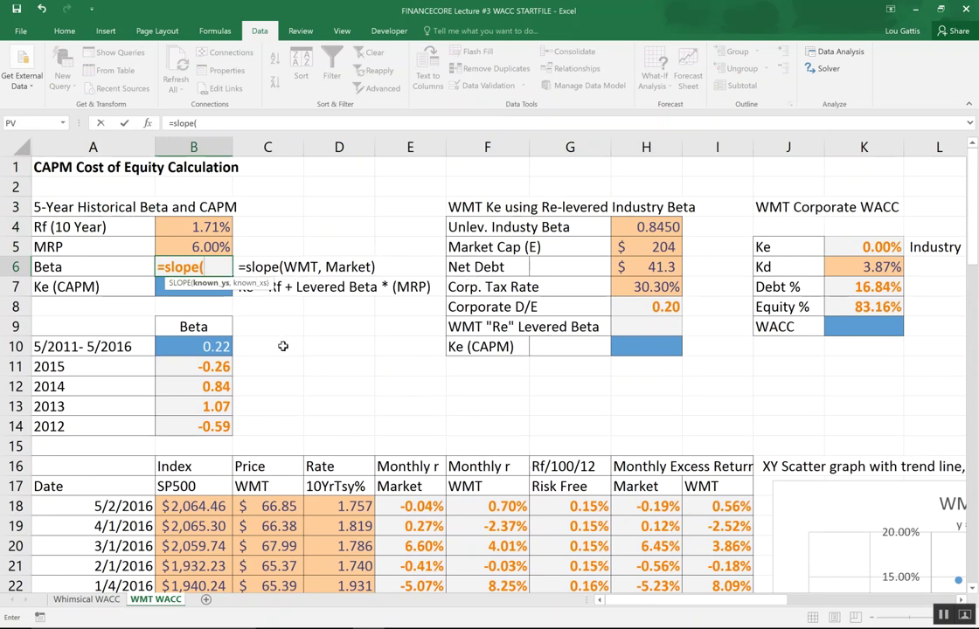
pyautogui.moveTo(700, 506); pyautogui.dragTo(715, 525)
pyautogui.write(',')
pyautogui.moveTo(647, 525); pyautogui.dragTo(633, 164)
pyautogui.moveTo(634, 104); pyautogui.dragTo(624, 485)
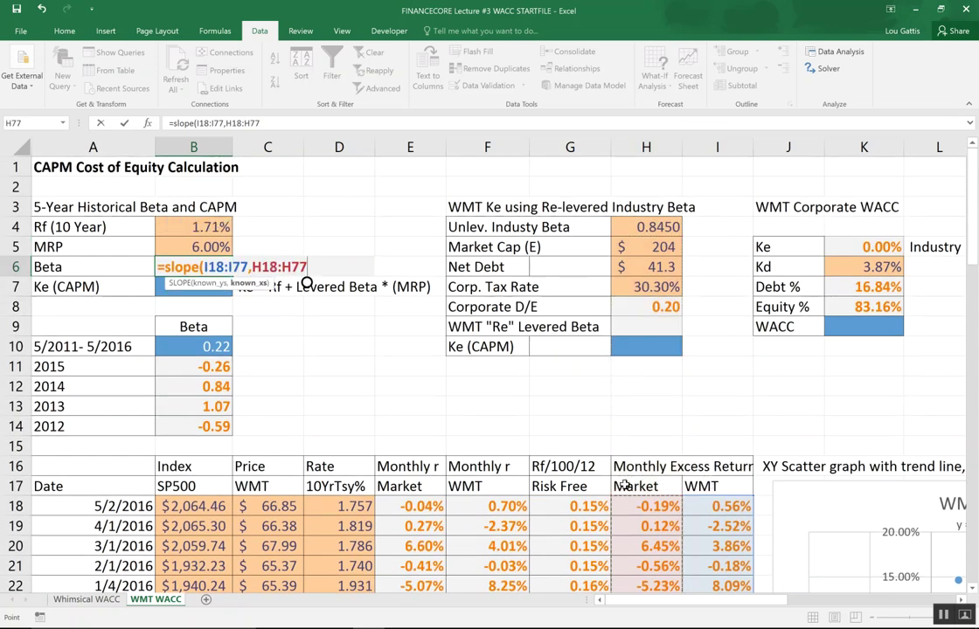
pyautogui.write(')')
pyautogui.press('Return')
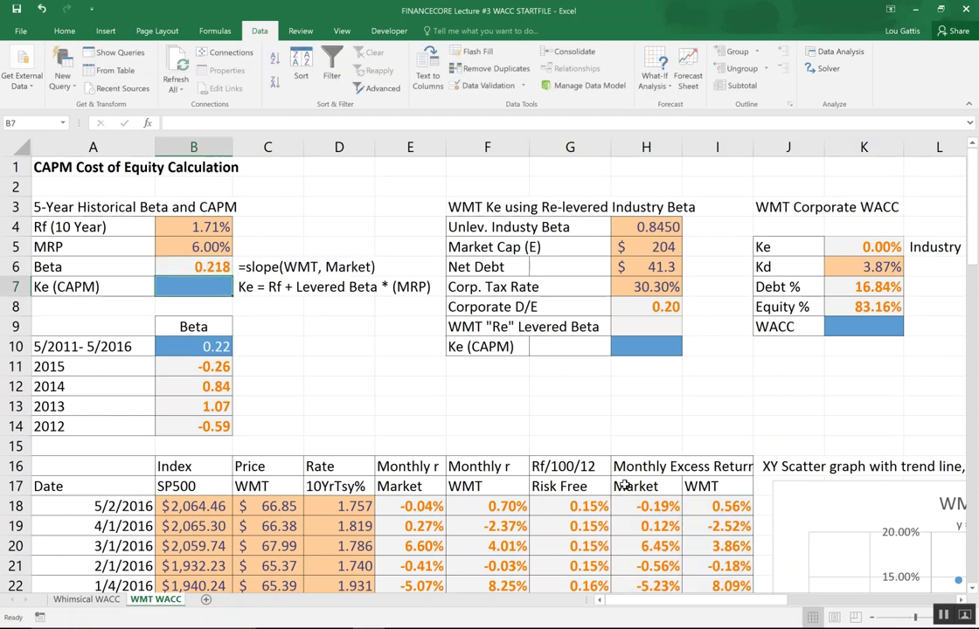
# Step: Calculate the CAPM cost of equity in B7 with =B4+B6*B5 and review the formula beside the beta
pyautogui.write('=')
pyautogui.press('Up')
pyautogui.press('Up')
pyautogui.press('Up')
pyautogui.write('+')
pyautogui.press('Up')
pyautogui.write('*')
pyautogui.press('Up')
pyautogui.press('Up')
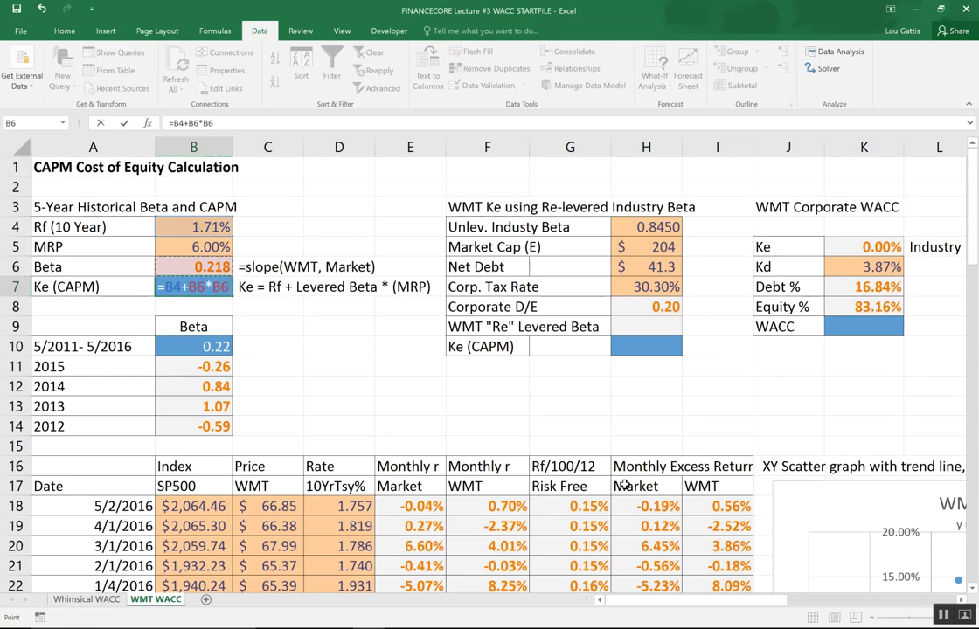
pyautogui.press('Return')
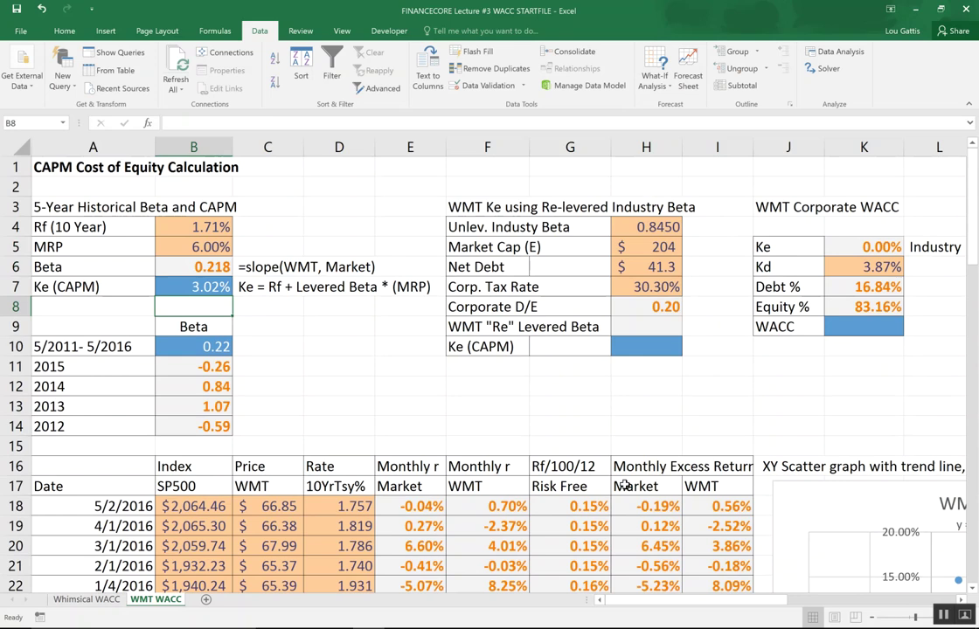
pyautogui.press('Up')
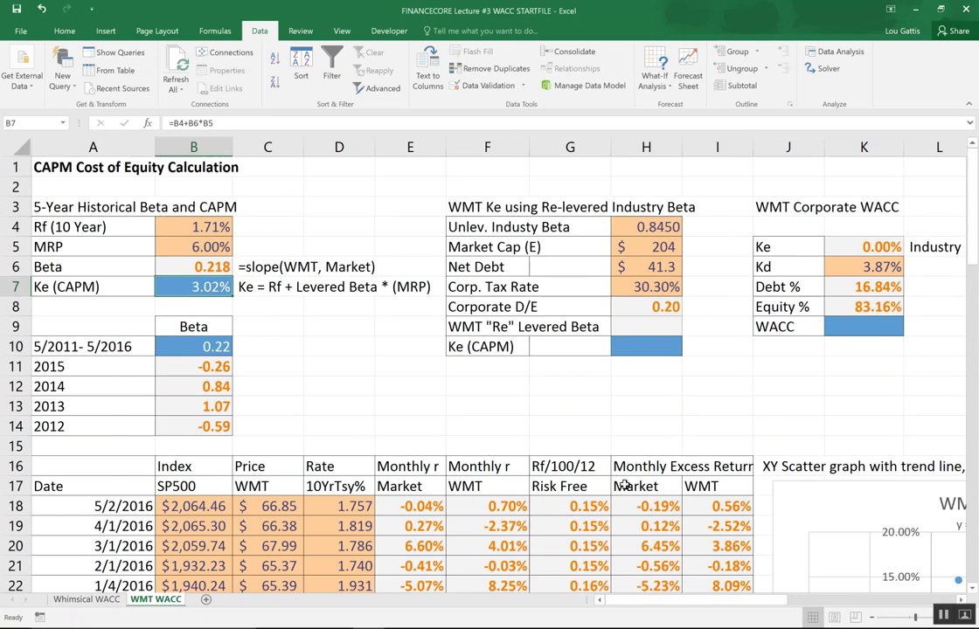
pyautogui.press('Up')
pyautogui.press('Down')
pyautogui.press('Up')
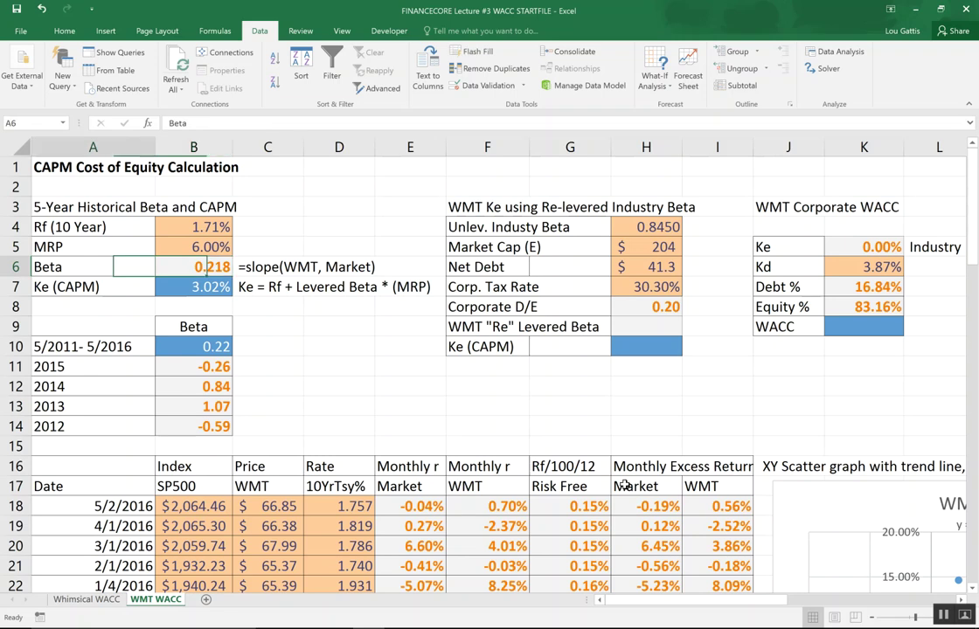
# Step: Look over the CAPM inputs, the table of five-year and yearly betas in B10:B14, and the return data beneath them
pyautogui.press('Down')
pyautogui.press('Down')
pyautogui.press('Down')
pyautogui.press('Down')
pyautogui.press('Down')
pyautogui.press('Down')
pyautogui.press('Down')
pyautogui.press('Down')
pyautogui.press('Down')
pyautogui.press('Down')
pyautogui.press('Down')
pyautogui.press('Down')
pyautogui.press('Down')
pyautogui.press('Down')
pyautogui.press('Down')
pyautogui.press('Down')
pyautogui.press('Down')
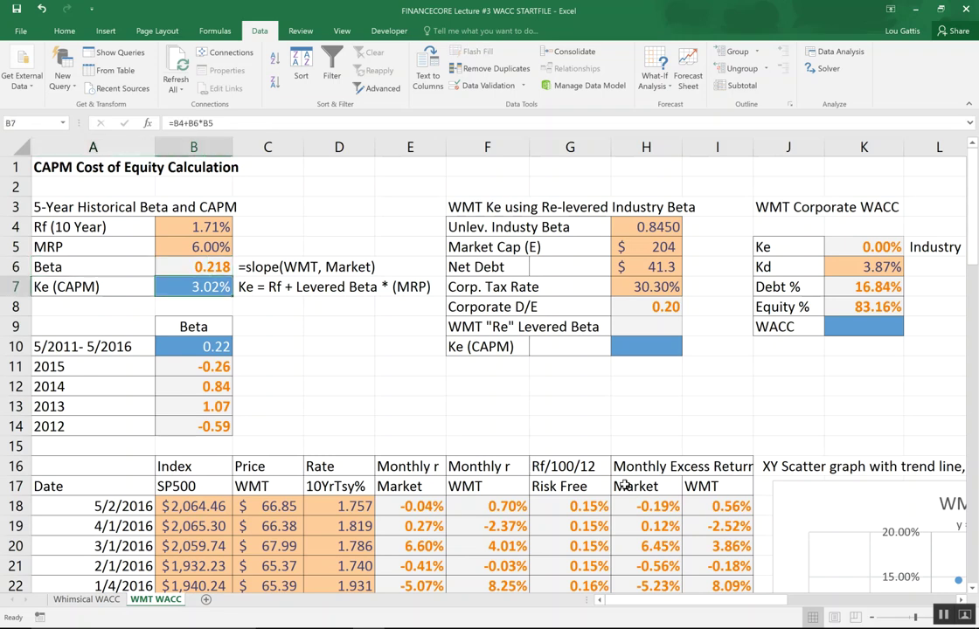
pyautogui.press('Up')
pyautogui.press('Up')
pyautogui.press('Up')
pyautogui.press('Up')
pyautogui.press('Up')
pyautogui.press('Up')
pyautogui.press('Up')
pyautogui.press('Up')
pyautogui.press('Up')
pyautogui.press('Up')
pyautogui.press('Up')
pyautogui.press('Up')
pyautogui.press('Up')
pyautogui.press('Up')
pyautogui.press('Up')
pyautogui.press('Up')
pyautogui.press('Up')
pyautogui.press('Up')
pyautogui.press('Up')
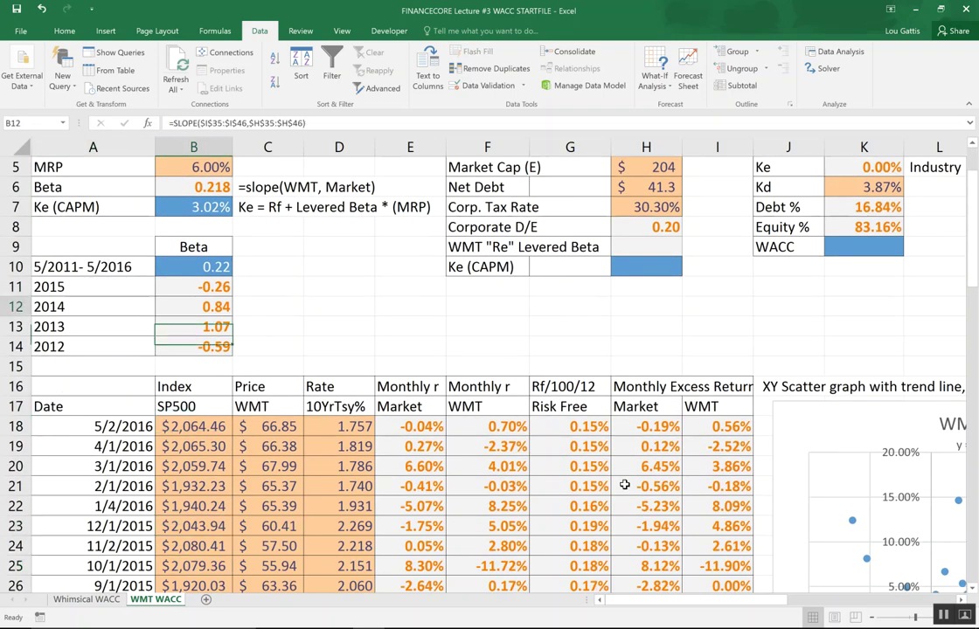
pyautogui.press('Down')
pyautogui.press('Down')
pyautogui.press('Down')
pyautogui.press('Down')
pyautogui.press('Down')
pyautogui.press('Down')
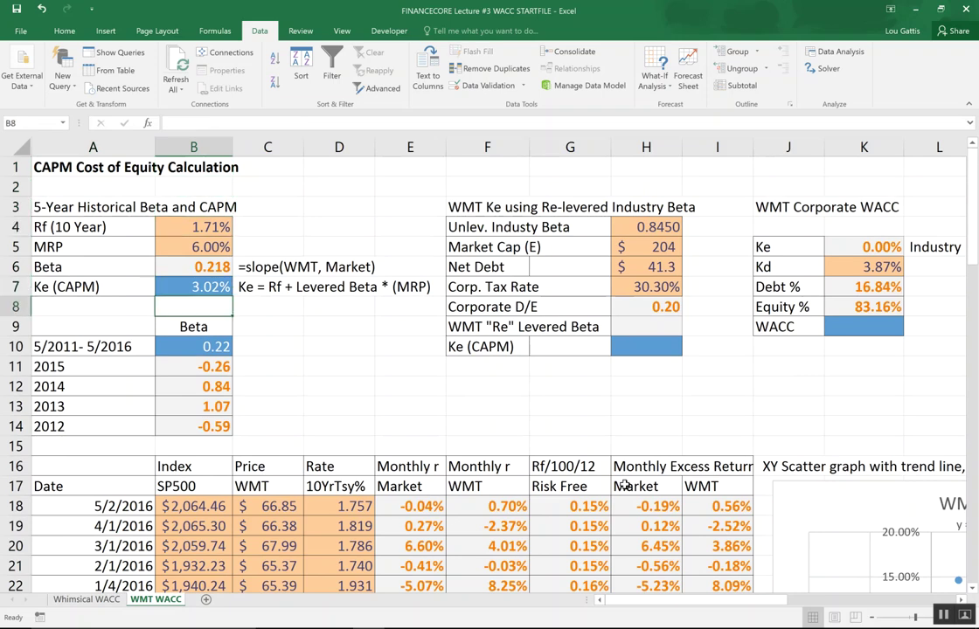
# Step: Inspect the SLOPE formulas behind the five-year and yearly betas in B10 through B14, checking which return rows each covers
pyautogui.press('F2')
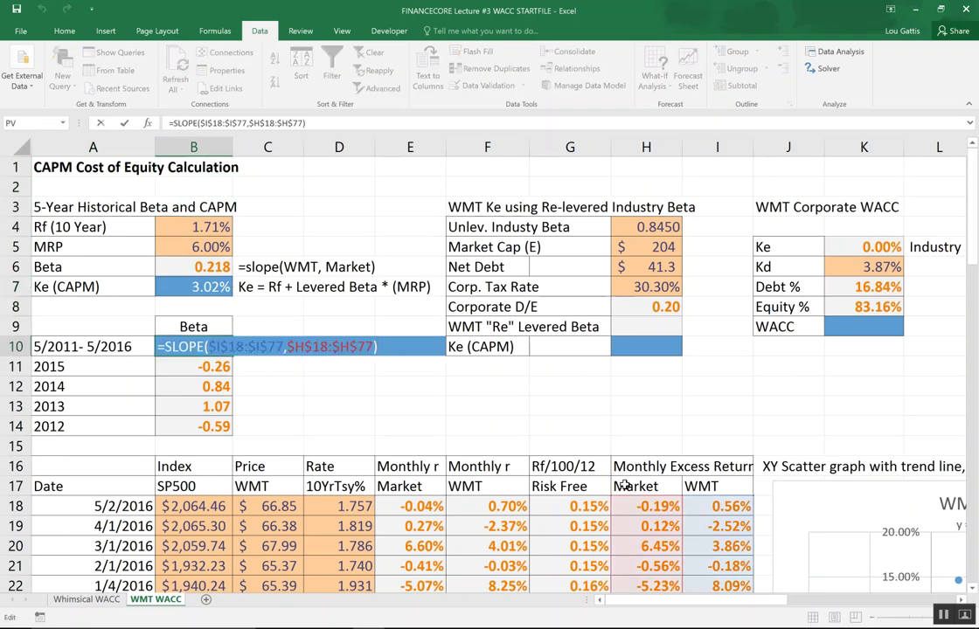
pyautogui.press('Escape')
pyautogui.press('Down')
pyautogui.press('F2')
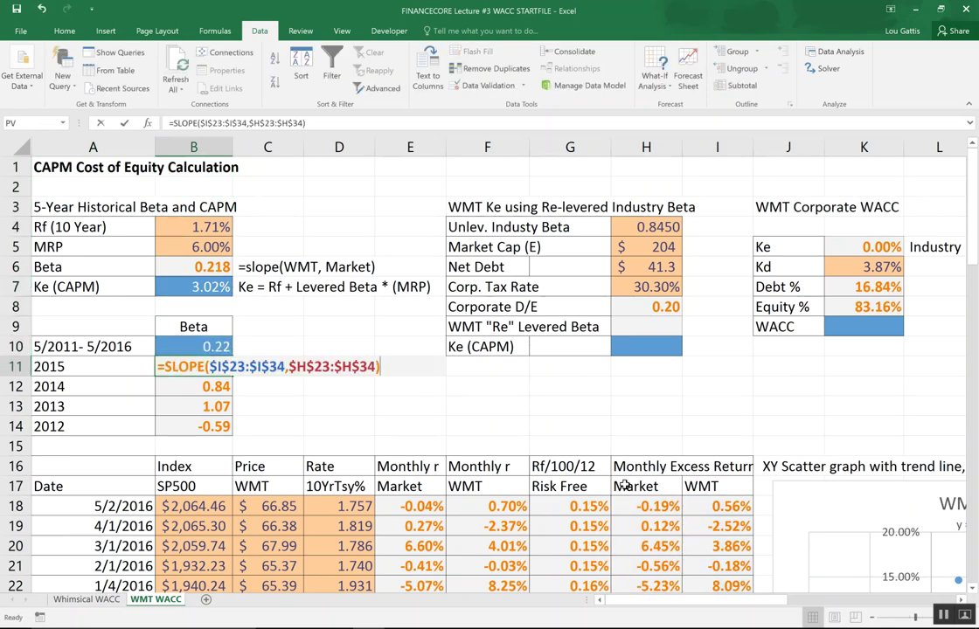
pyautogui.press('Escape')
pyautogui.press('Down')
pyautogui.press('F2')
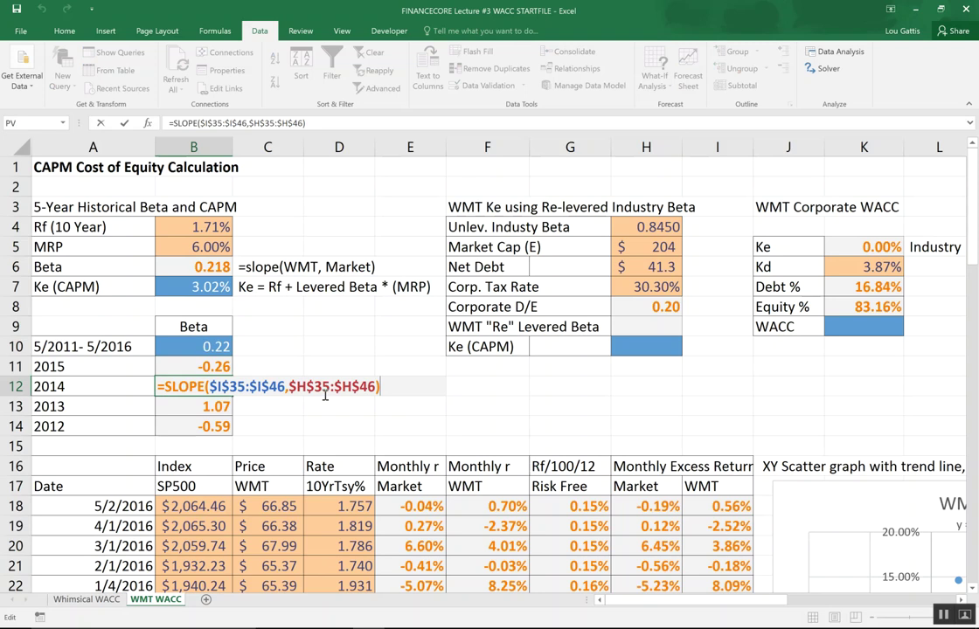
pyautogui.press('Escape')
pyautogui.press('Down')
pyautogui.press('F2')
pyautogui.press('Escape')
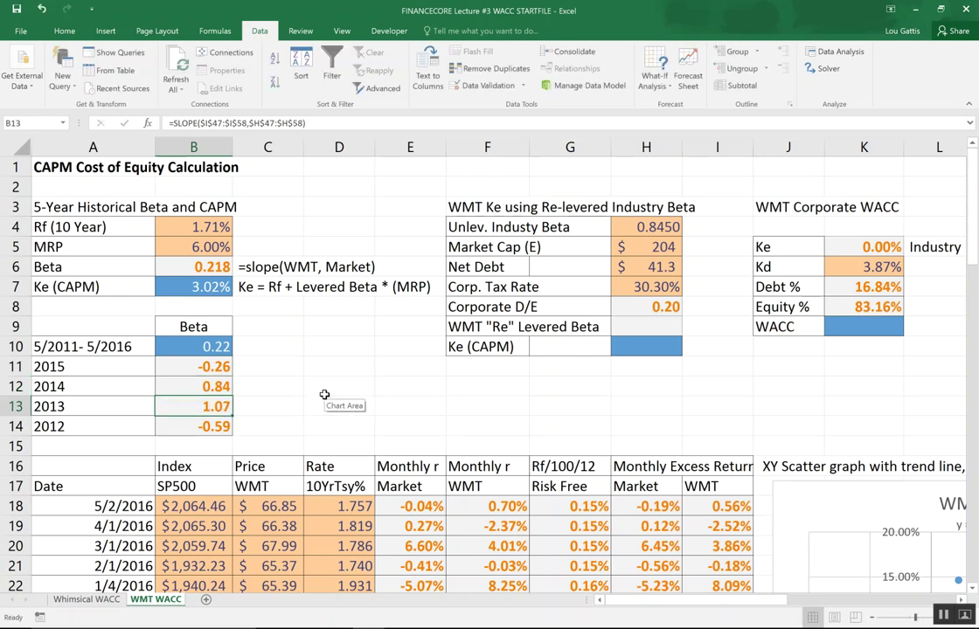
pyautogui.press('Down')
pyautogui.press('F2')
pyautogui.press('Escape')
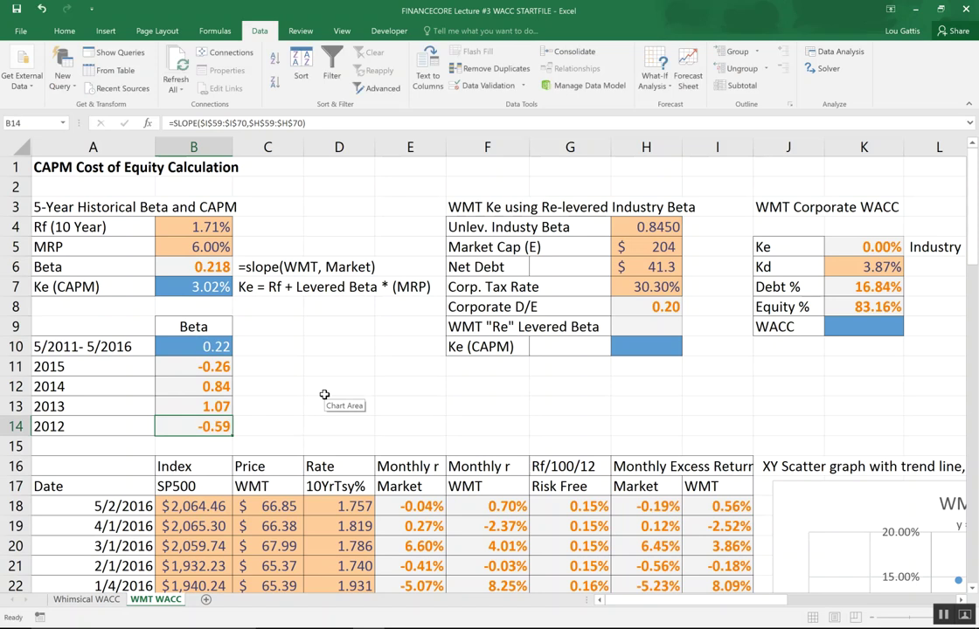
# Step: Compare the yearly betas for 2012 to 2015 with the 5/2011-5/2016 beta and recheck the 2015 formula
pyautogui.press('Up')
pyautogui.press('Up')
pyautogui.press('Up')
pyautogui.press('Up')
pyautogui.press('Up')
pyautogui.press('Down')
pyautogui.press('Down')
pyautogui.press('Down')
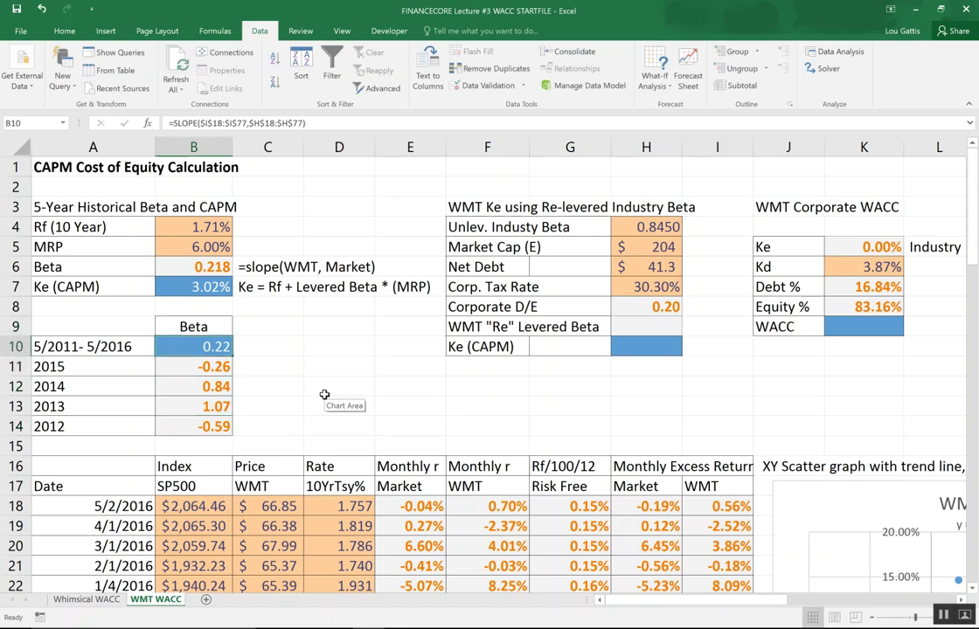
pyautogui.press('Up')
pyautogui.press('Up')
pyautogui.press('Down')
pyautogui.press('Down')
pyautogui.press('Down')
pyautogui.press('Down')
pyautogui.press('Up')
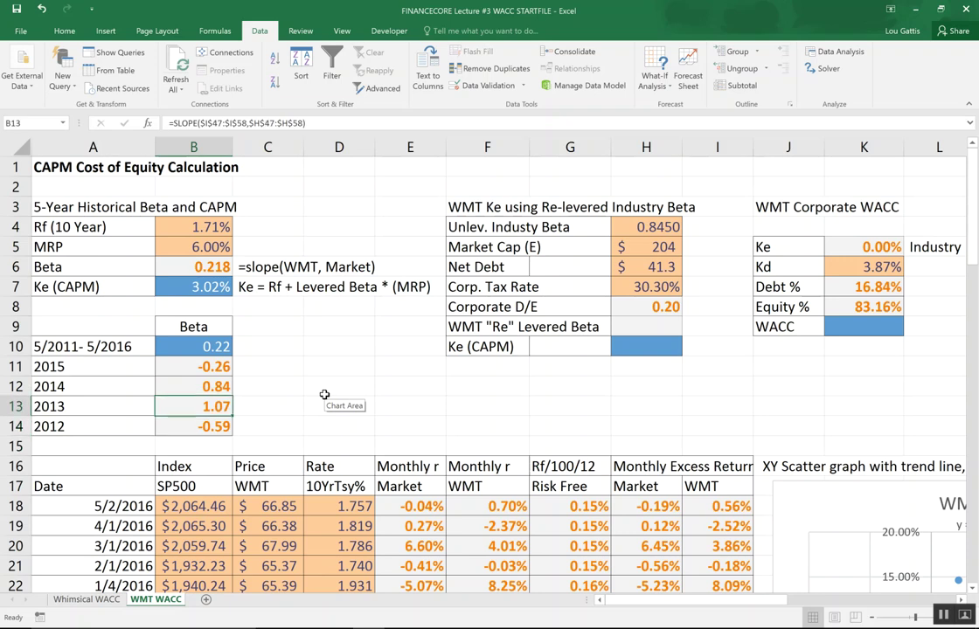
pyautogui.press('Up')
pyautogui.press('Up')
pyautogui.press('Up')
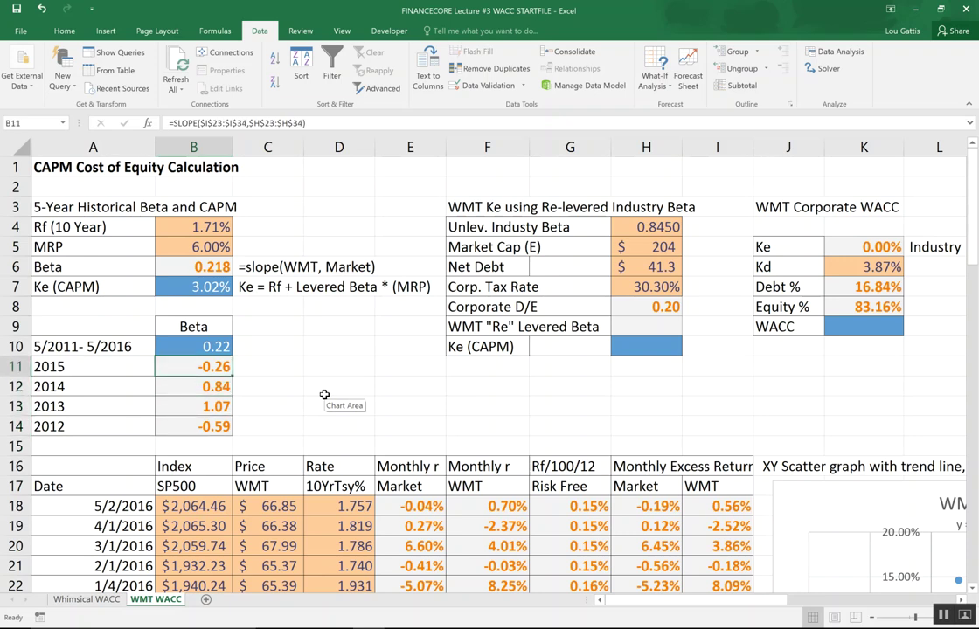
pyautogui.press('F2')
pyautogui.press('Escape')
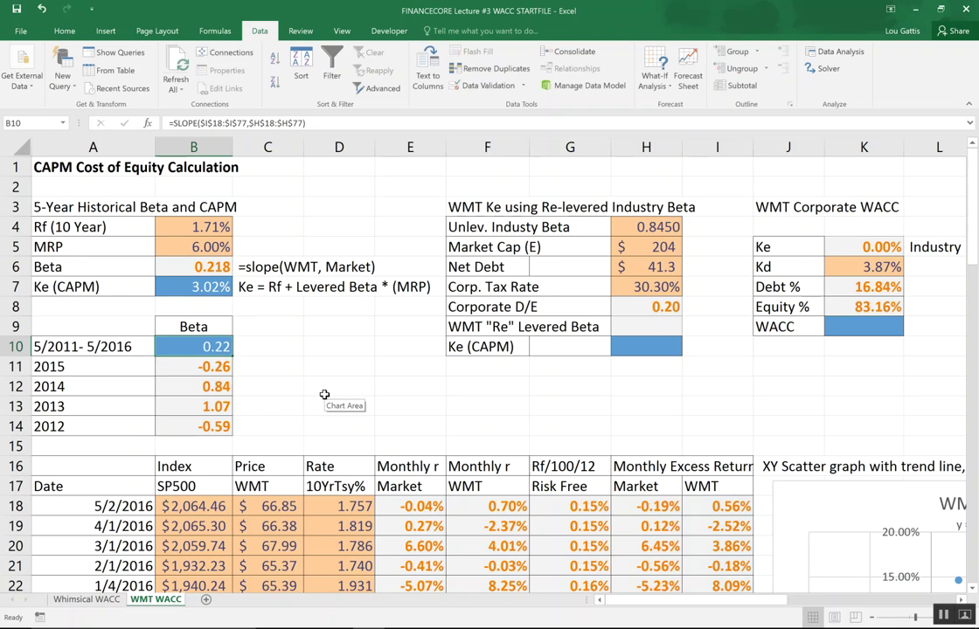
# Step: Examine the re-levered industry beta and WMT Corporate WACC tables beside the historical CAPM inputs
pyautogui.press('Up')
pyautogui.press('Up')
pyautogui.press('Up')
pyautogui.press('Up')
pyautogui.press('Up')
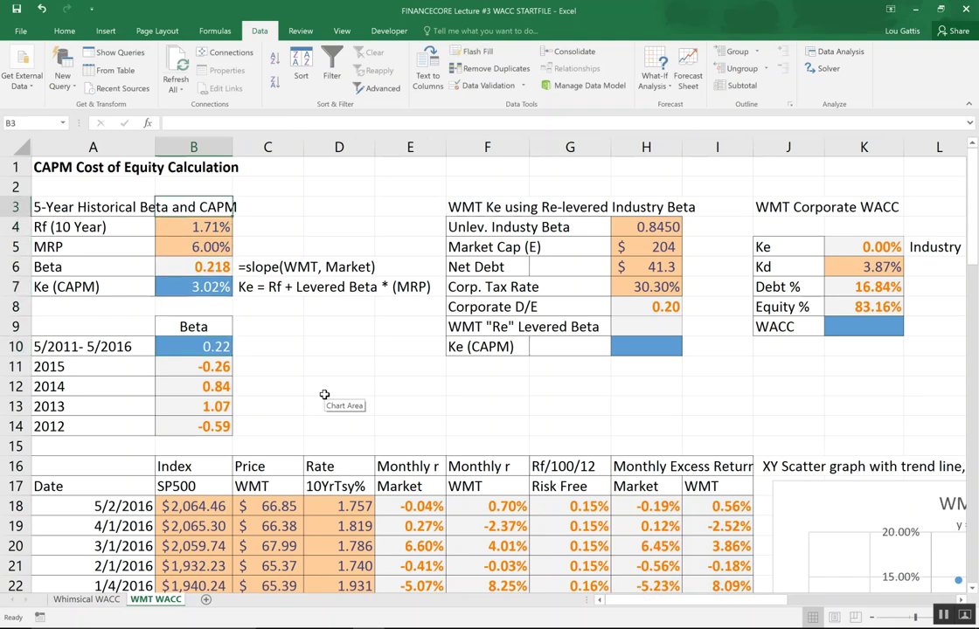
pyautogui.press('Down')
pyautogui.press('Right')
pyautogui.press('Right')
pyautogui.press('Right')
pyautogui.press('Right')
pyautogui.press('Right')
pyautogui.press('Right')
pyautogui.press('Right')
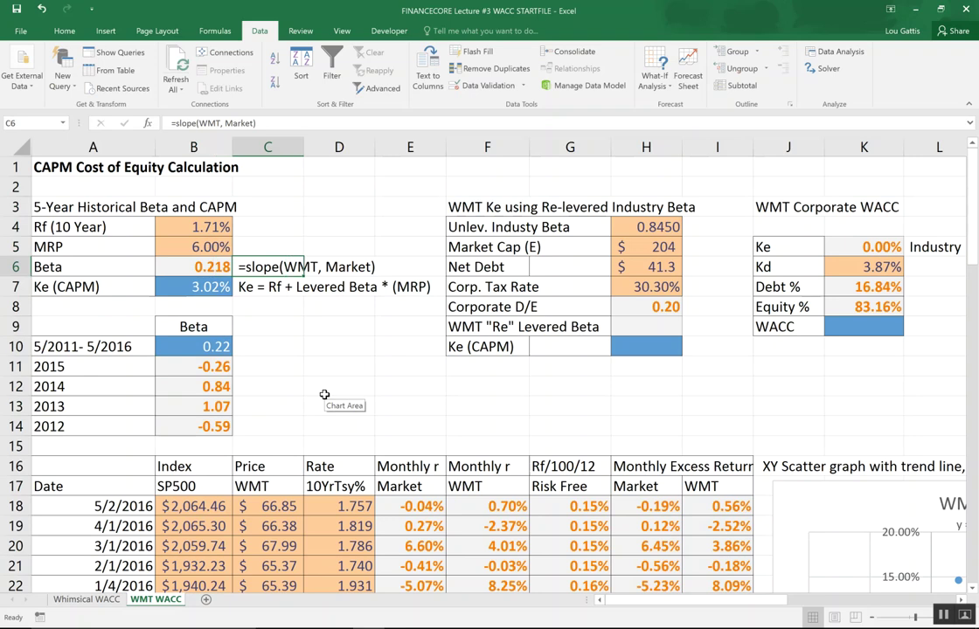
pyautogui.press('Right')
pyautogui.press('Right')
pyautogui.press('Right')
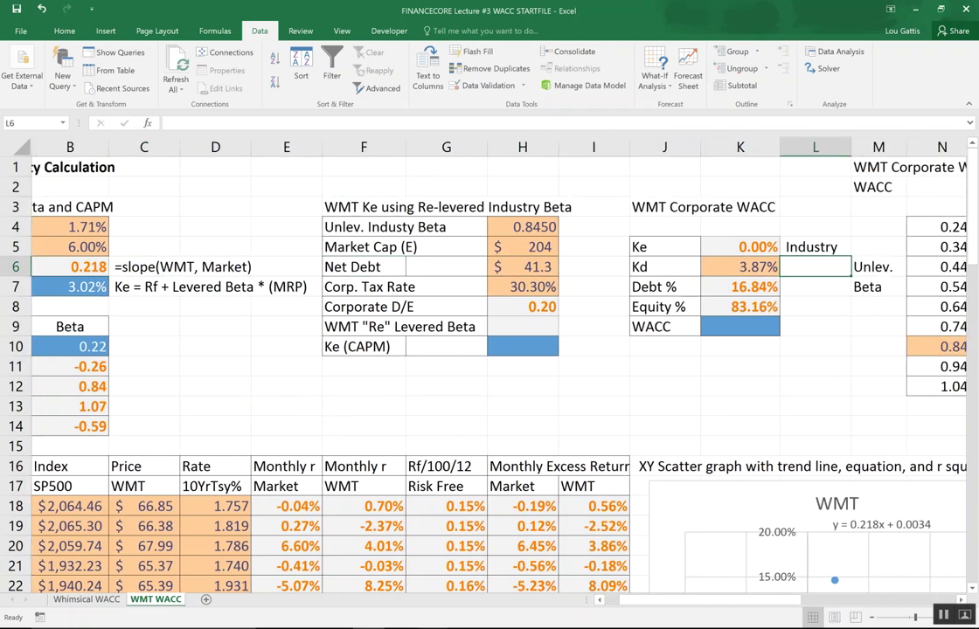
# Step: Switch to the PowerPoint slide show and advance past the Solution slide to the Industry Beta and Leverage slide
pyautogui.moveTo(433, 623)
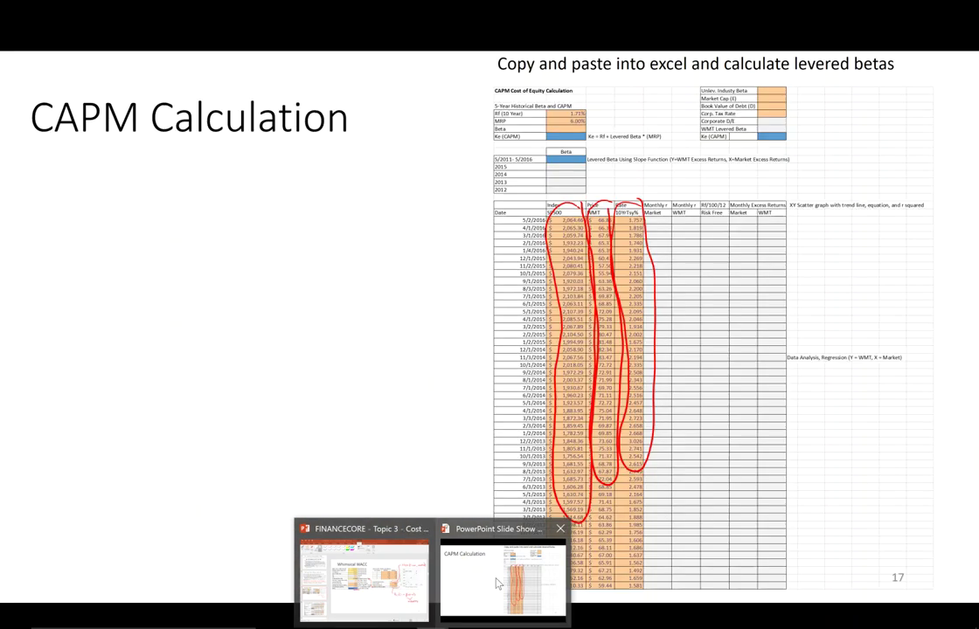
pyautogui.click(477, 579)
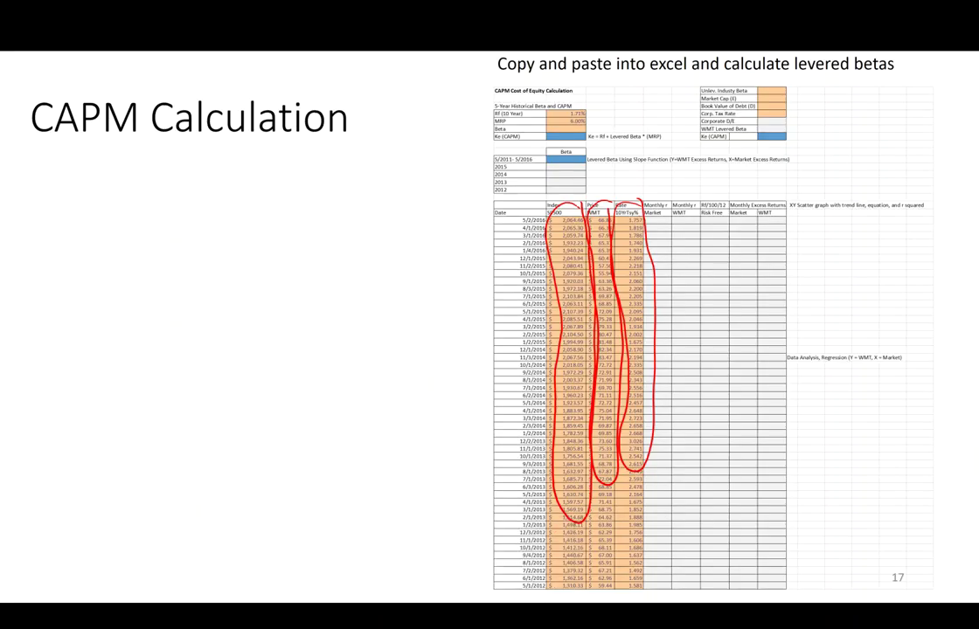
pyautogui.click(436, 394)
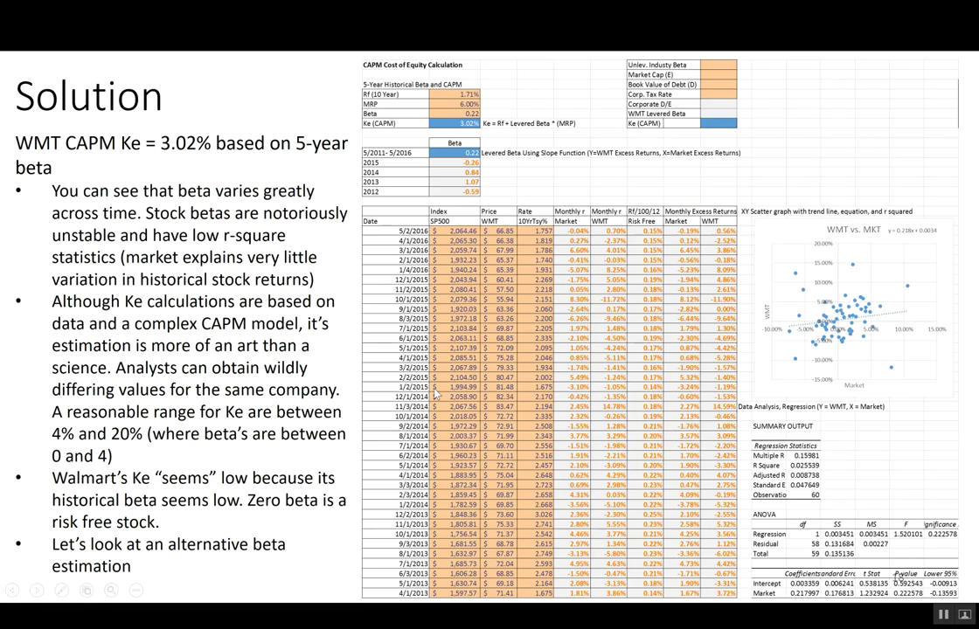
pyautogui.click(436, 394)
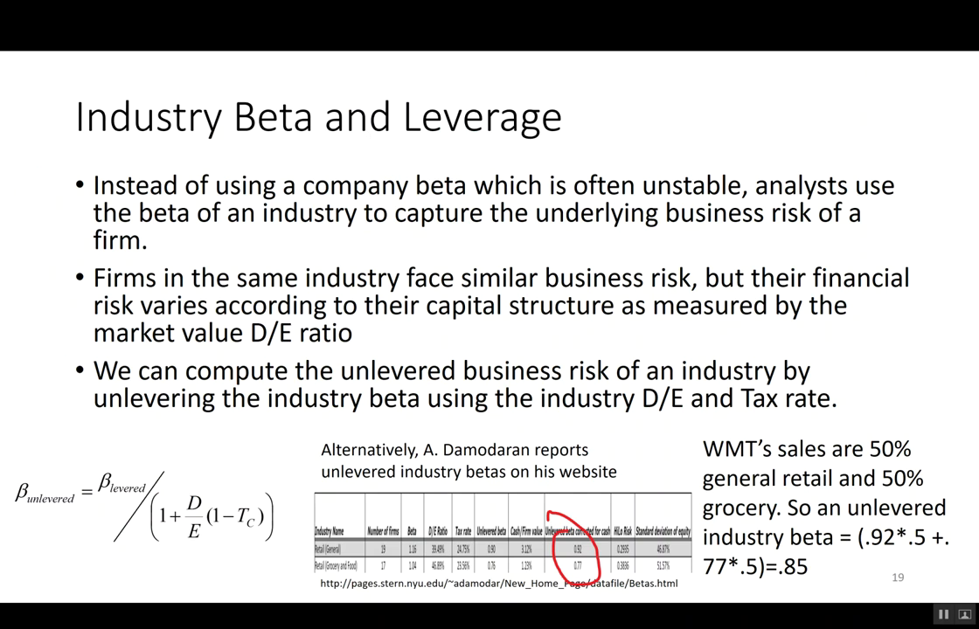
# Step: Ink tick marks on the industry table beside the 0.92 cash-corrected unlevered beta and the Retail (General) row
pyautogui.moveTo(570, 517)
pyautogui.mouseDown()
pyautogui.moveTo(546, 551)
pyautogui.moveTo(568, 579)
pyautogui.moveTo(563, 520)
pyautogui.mouseUp()
pyautogui.moveTo(590, 550); pyautogui.dragTo(603, 537)
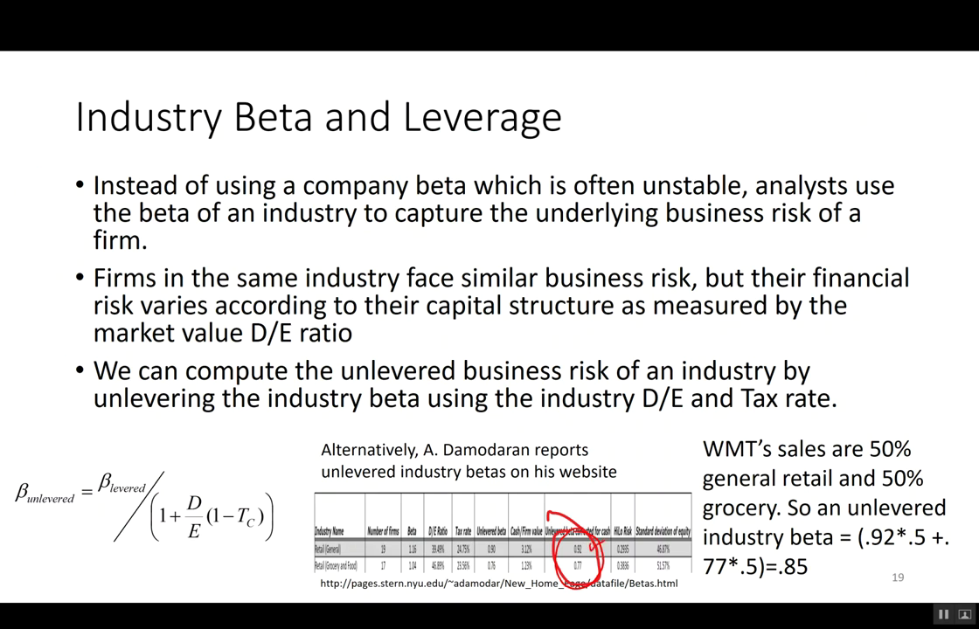
pyautogui.moveTo(355, 540); pyautogui.dragTo(376, 518)
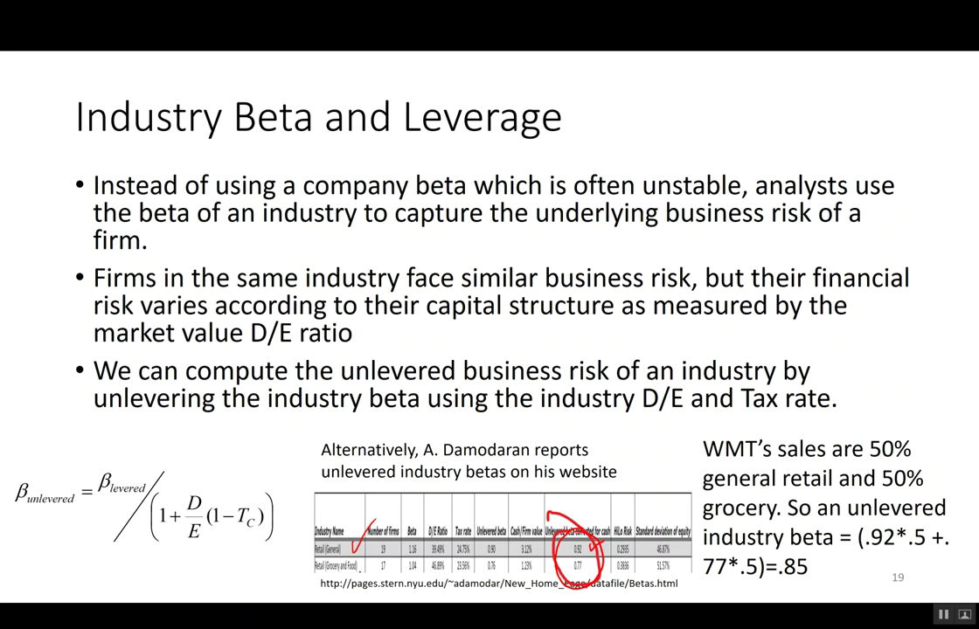
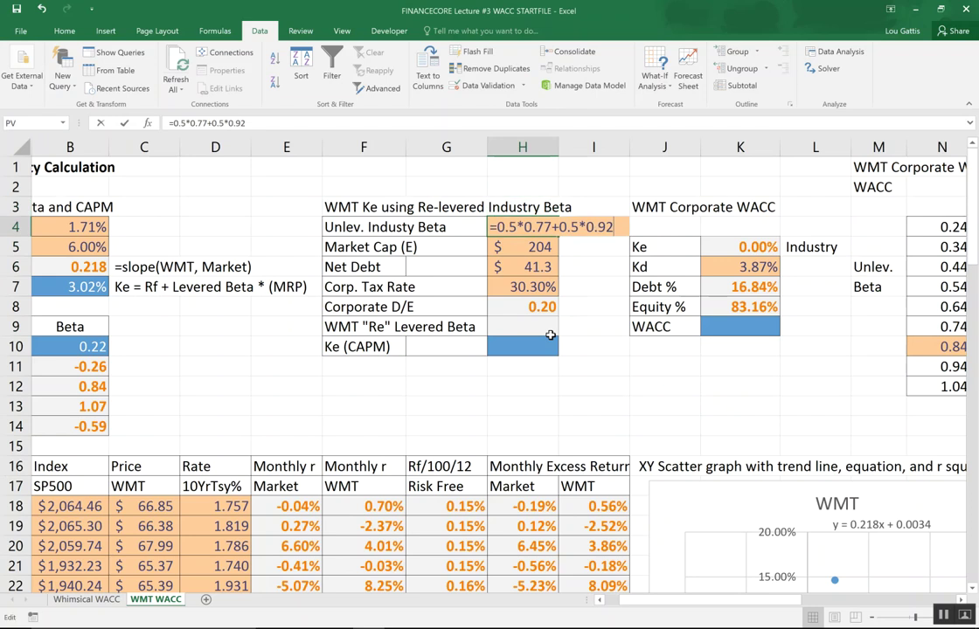
# Step: Commit the unlevered industry beta in H4 as =0.5*0.77+0.5*0.92 and set the net debt in H6 to =50-8.7
pyautogui.hotkey('ctrl', 'Return')
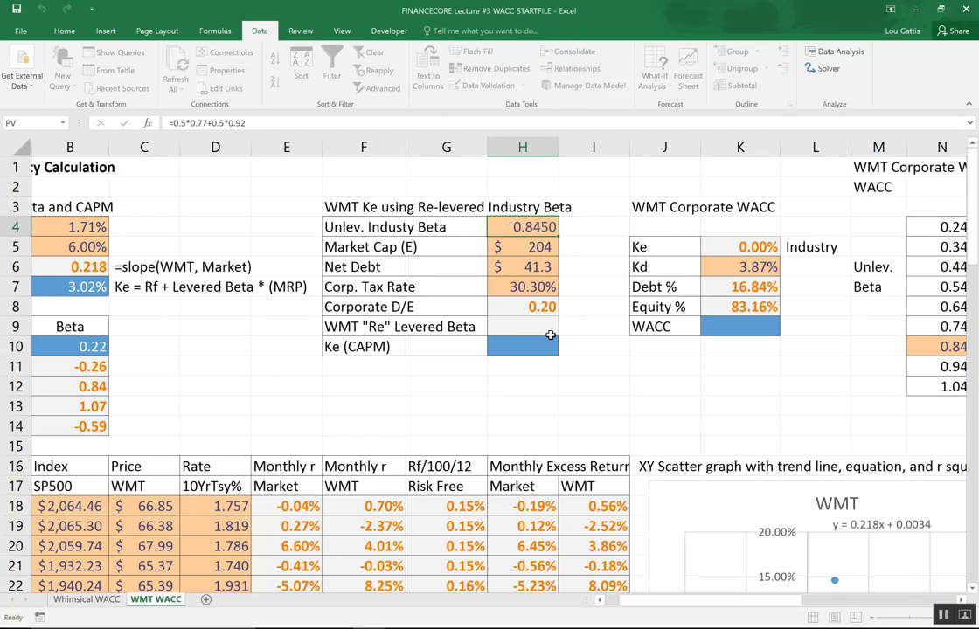
pyautogui.scroll(4, 551, 334)
pyautogui.click(601, 280)
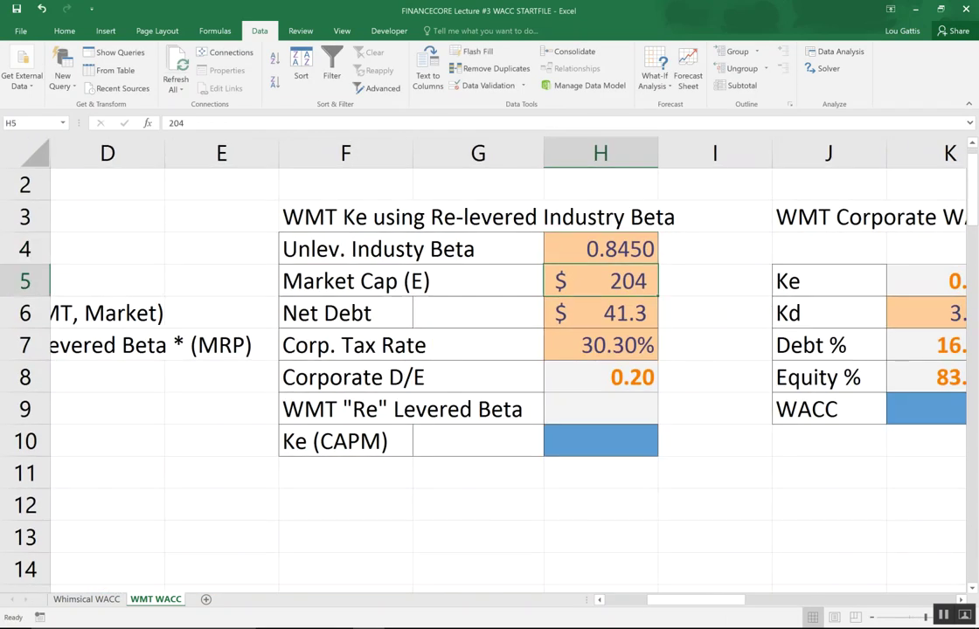
pyautogui.press('Down')
pyautogui.write('=50-8.7')
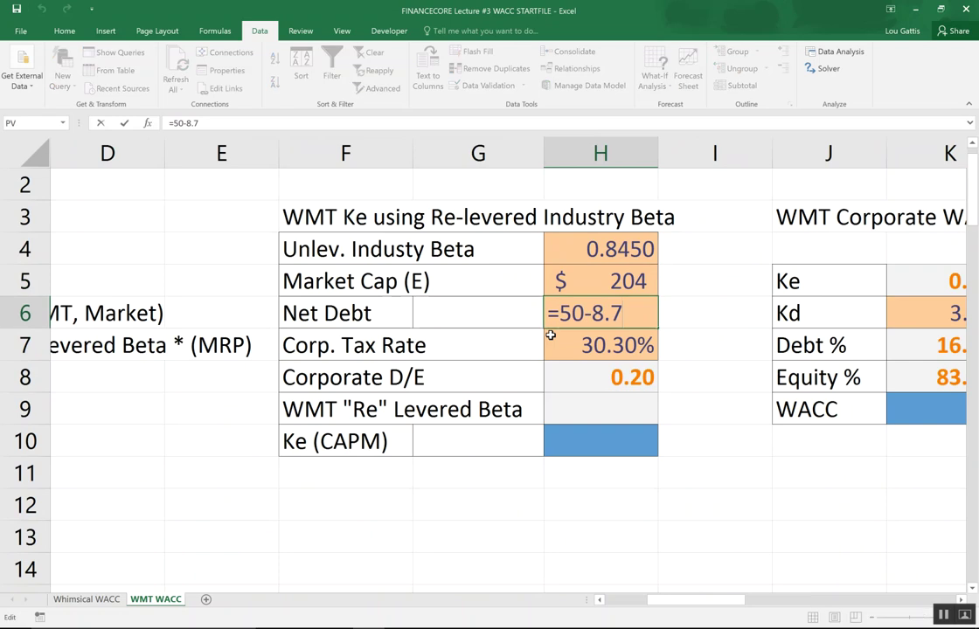
pyautogui.hotkey('ctrl', 'Return')
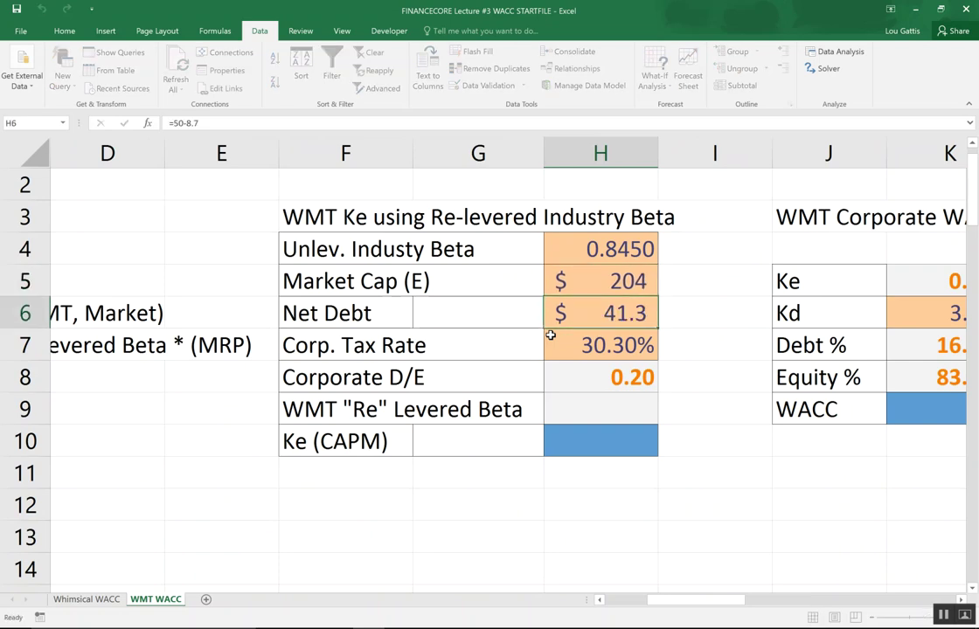
# Step: Review the corporate tax rate in H7 and the Corporate D/E formula in H8, which divides net debt by market cap
pyautogui.press('Down')
pyautogui.hotkey('alt', 'h')
pyautogui.press('9')
pyautogui.hotkey('alt', 'h')
pyautogui.press('0')
pyautogui.press('Down')
pyautogui.press('F2')
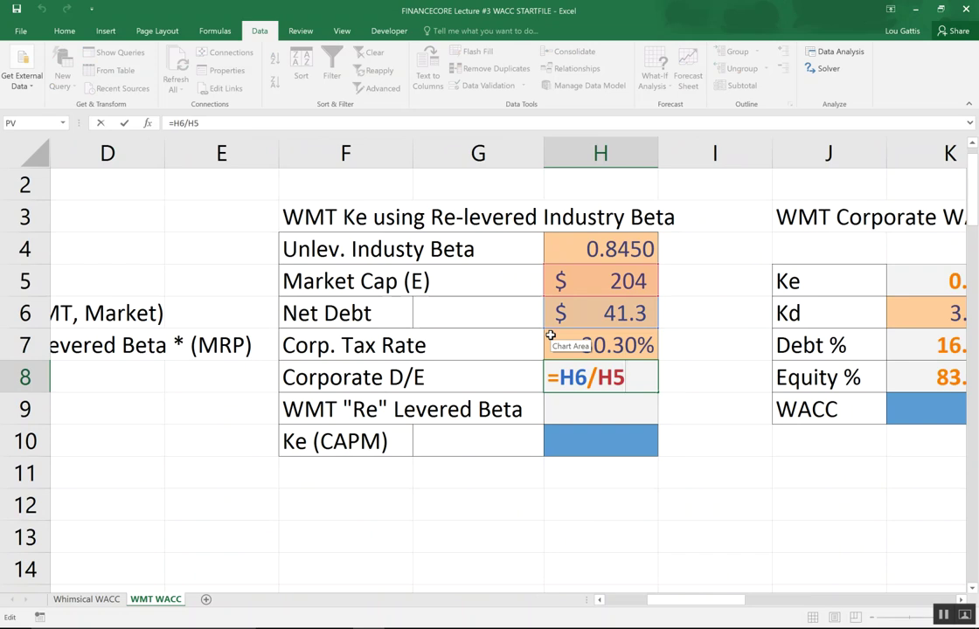
pyautogui.press('Return')
# Step: Calculate WMT's re-levered beta in H9 with =H4*(1+(1-H7)*H8), from the unlevered industry beta, tax rate and D/E
pyautogui.write('=')
pyautogui.press('Up')
pyautogui.press('Up')
pyautogui.press('Up')
pyautogui.press('Up')
pyautogui.press('Up')
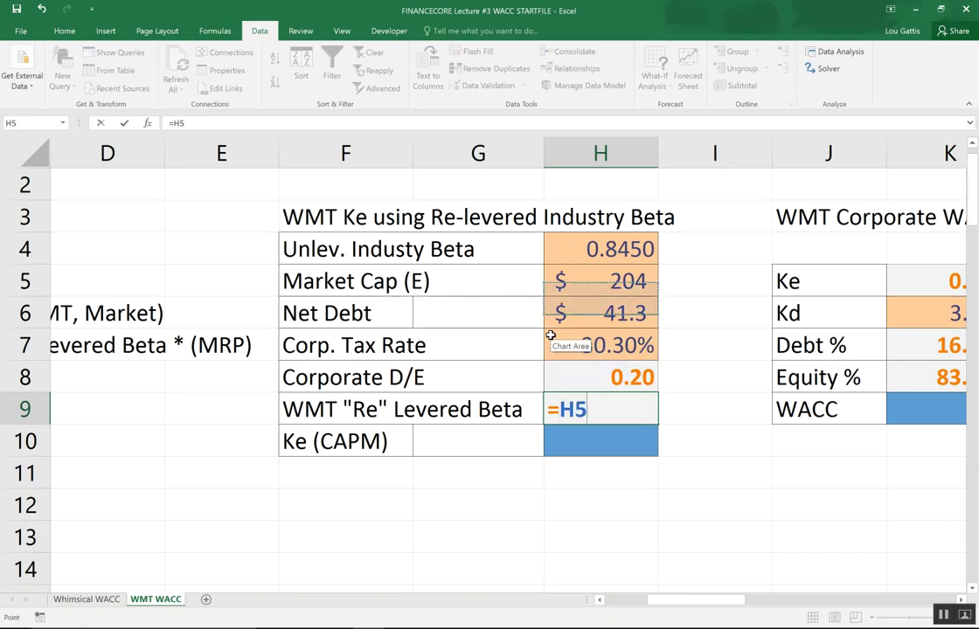
pyautogui.write('*(1+')
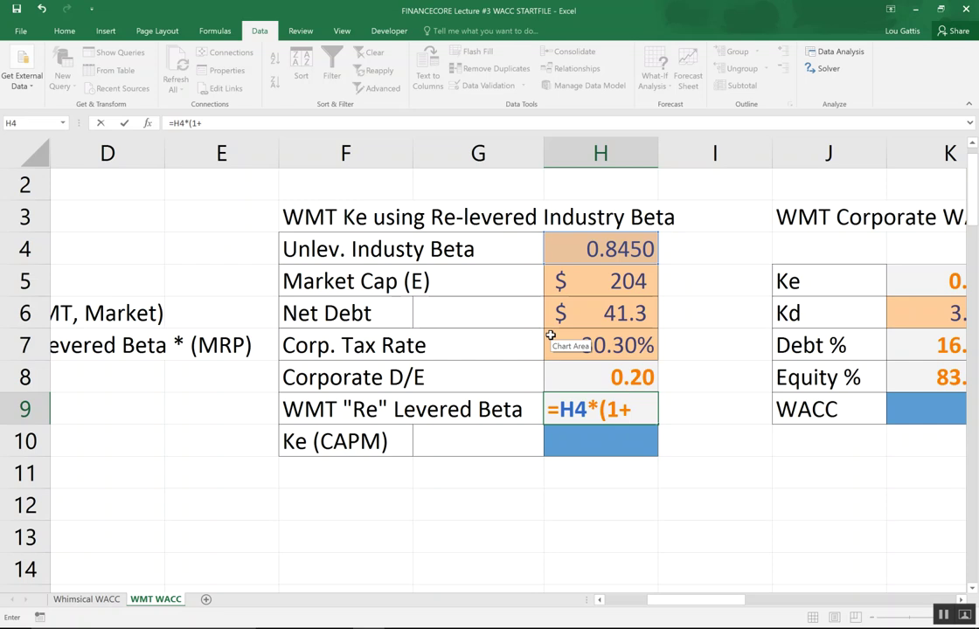
pyautogui.write('(1-')
pyautogui.press('Up')
pyautogui.press('Up')
pyautogui.write(')')
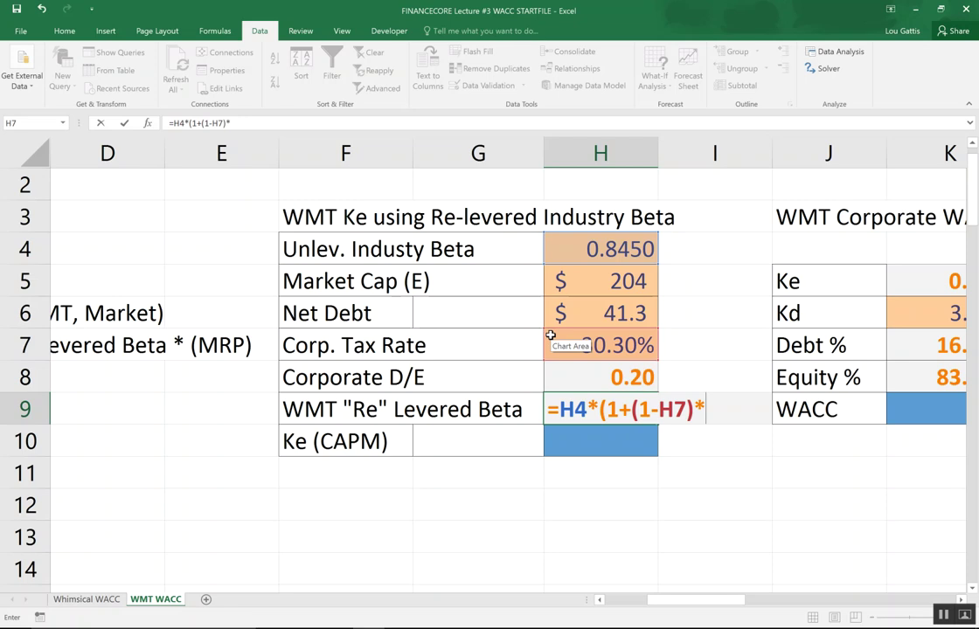
pyautogui.write('*')
pyautogui.press('Up')
pyautogui.hotkey('ctrl', 'Return')
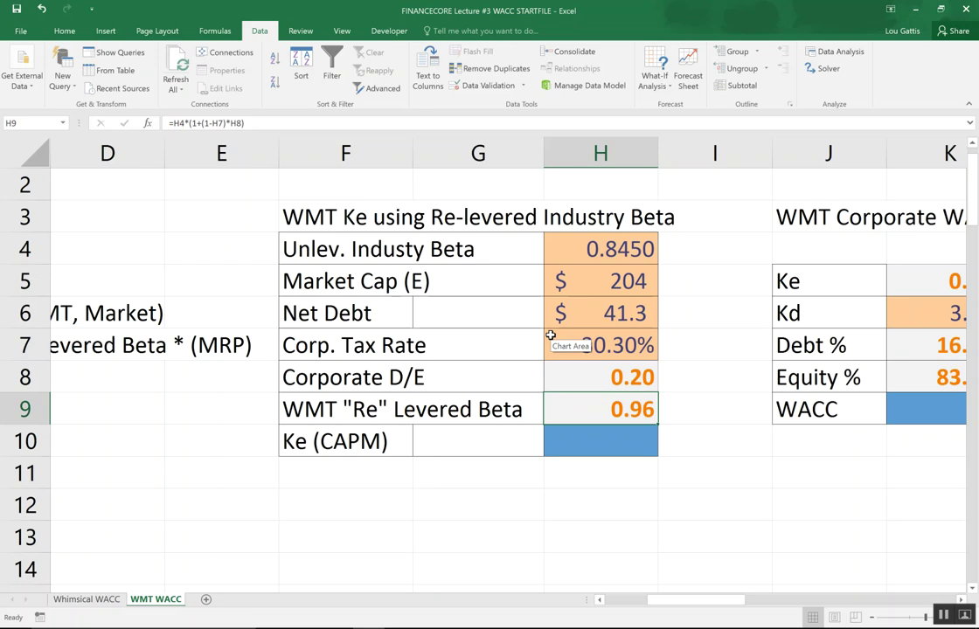
# Step: Recheck the unlevered beta, market cap, net debt, tax rate and D/E cells that feed the re-levered beta
pyautogui.press('Down')
pyautogui.press('Up')
pyautogui.press('Up')
pyautogui.press('Up')
pyautogui.press('Up')
pyautogui.press('Up')
pyautogui.press('Up')
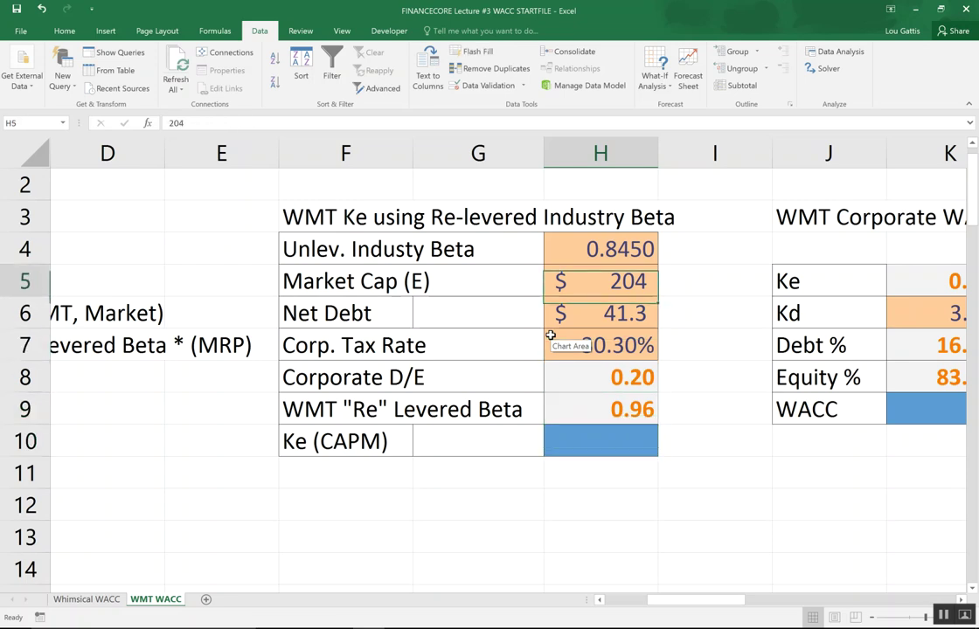
pyautogui.press('Down')
pyautogui.press('Down')
pyautogui.press('Down')
pyautogui.press('Down')
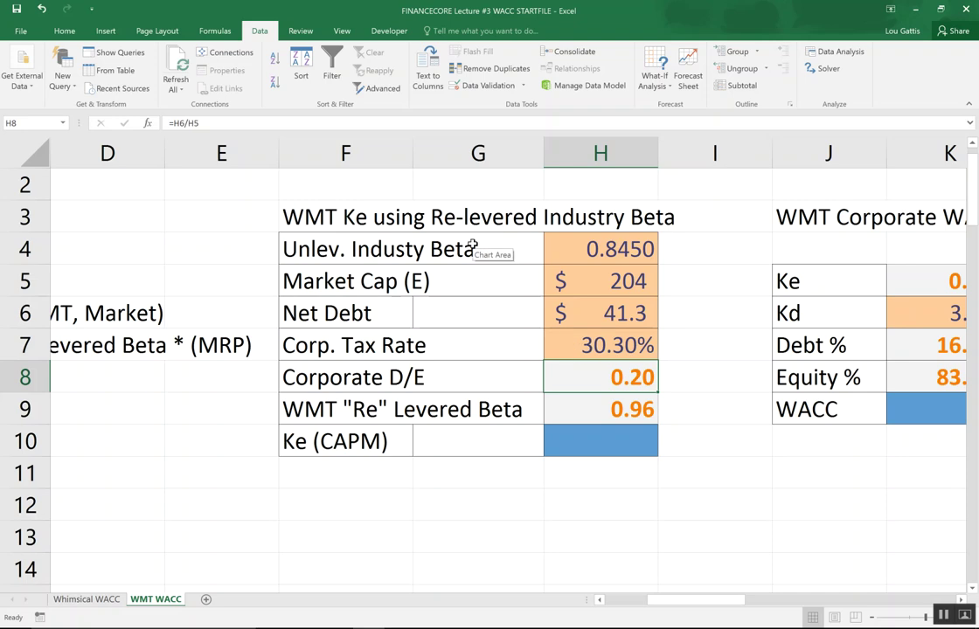
# Step: Begin the Ke (CAPM) formula in H10 with a reference to the risk-free rate in B4
pyautogui.press('Down')
pyautogui.press('Down')
pyautogui.write('=')
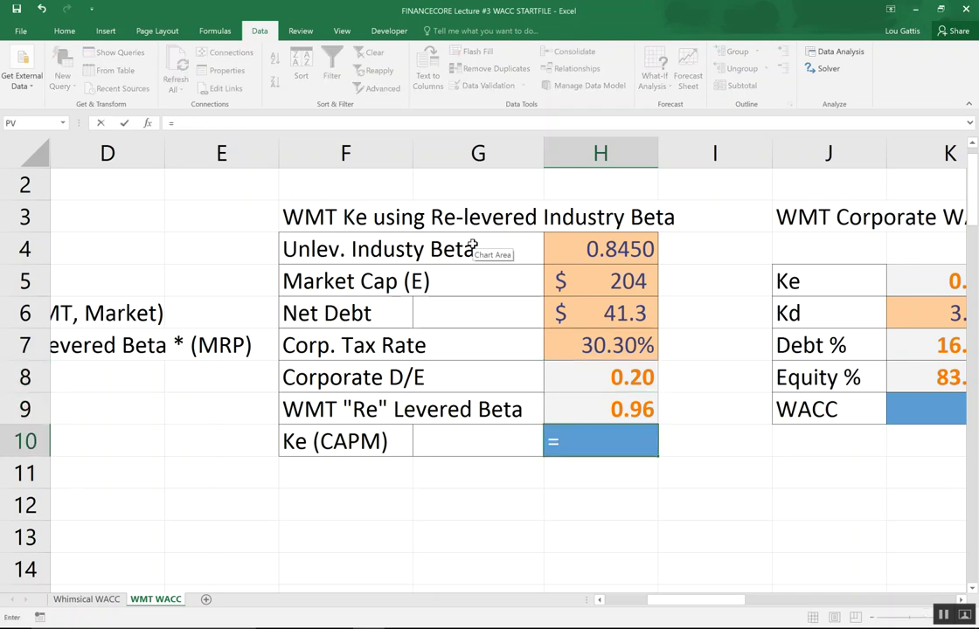
pyautogui.press('Left')
pyautogui.press('Left')
pyautogui.press('Left')
pyautogui.press('Left')
pyautogui.press('Left')
pyautogui.press('Left')
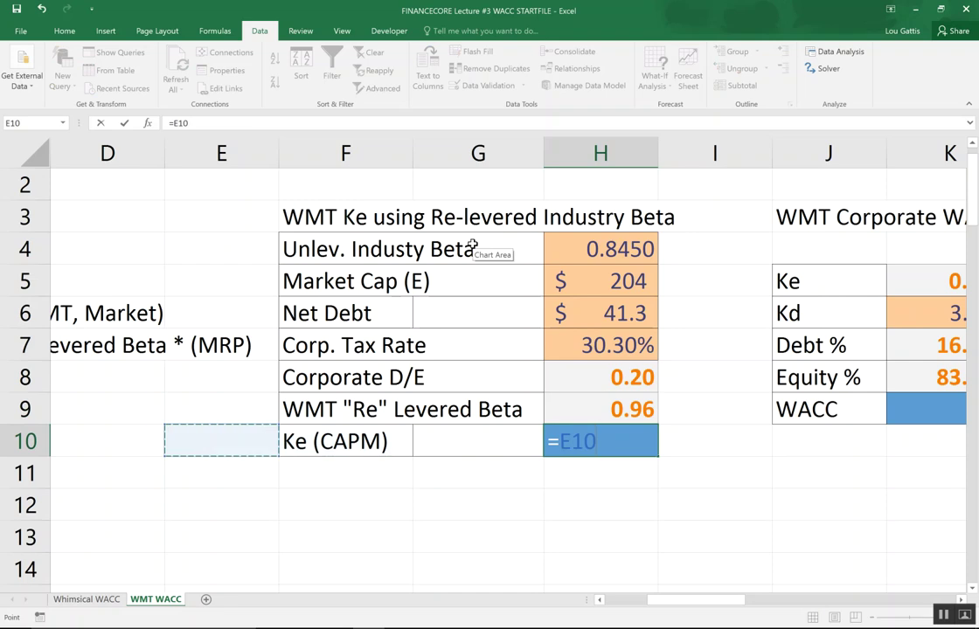
pyautogui.press('Up')
pyautogui.press('Left')
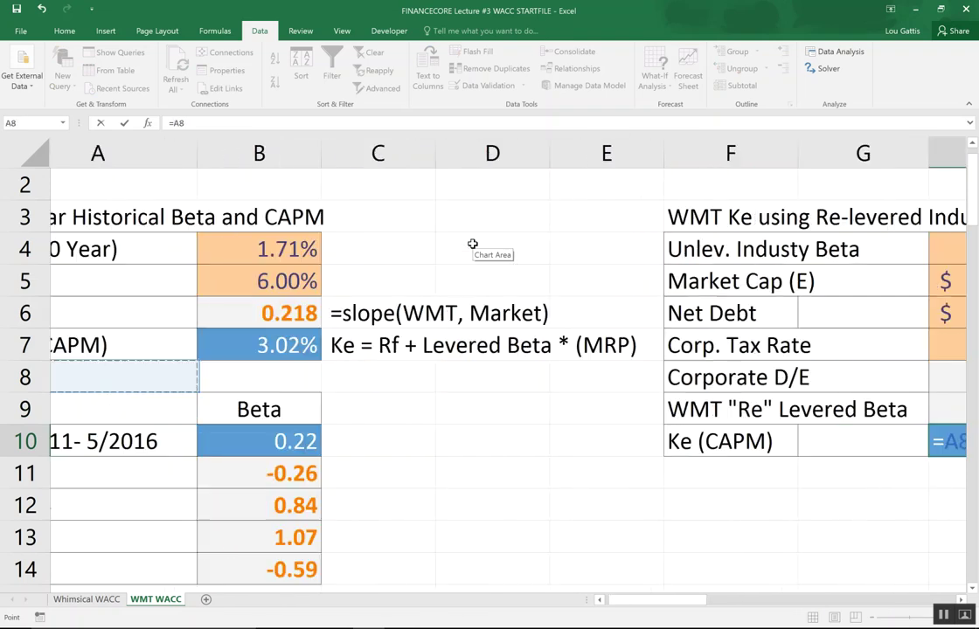
pyautogui.press('Up')
pyautogui.press('Up')
pyautogui.press('Up')
pyautogui.press('Up')
pyautogui.press('Up')
pyautogui.press('Up')
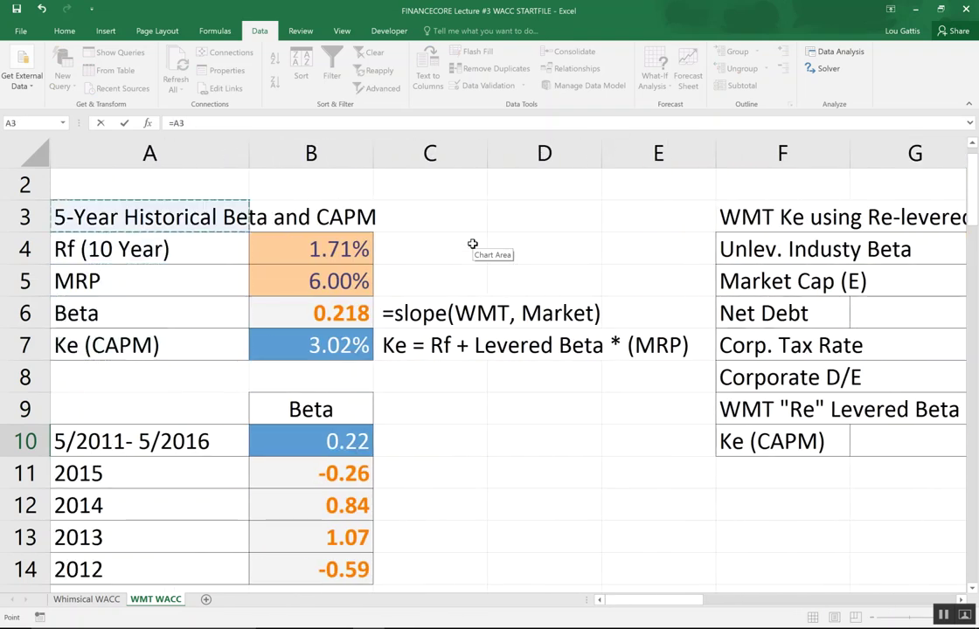
pyautogui.press('Right')
pyautogui.press('Down')
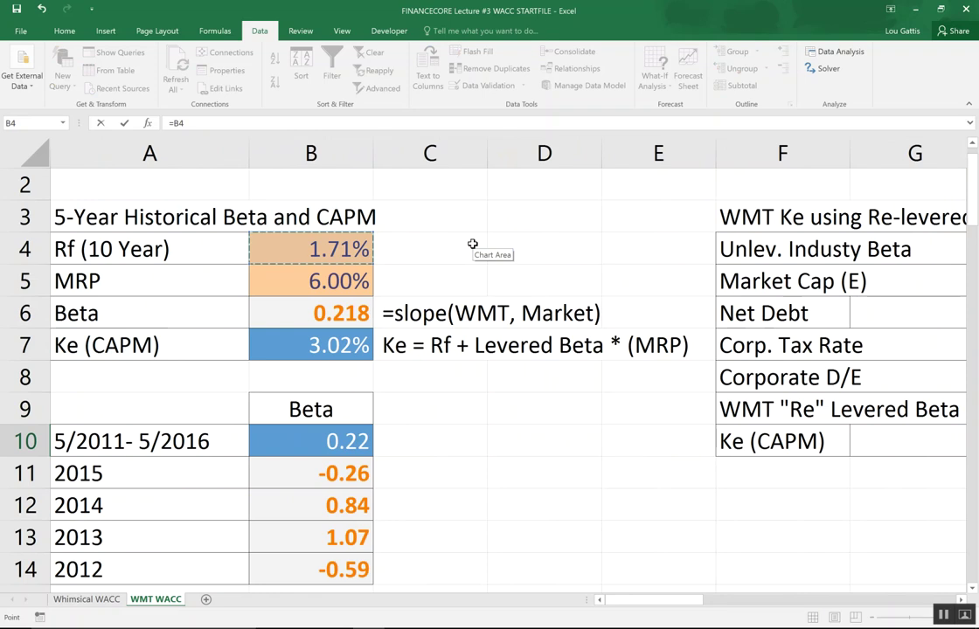
# Step: Complete the H10 cost of equity formula as =B4+B5*H9, adding MRP times the re-levered beta
pyautogui.write('+')
pyautogui.click(330, 278)
pyautogui.write('*')
pyautogui.press('Right')
pyautogui.press('Right')
pyautogui.press('Right')
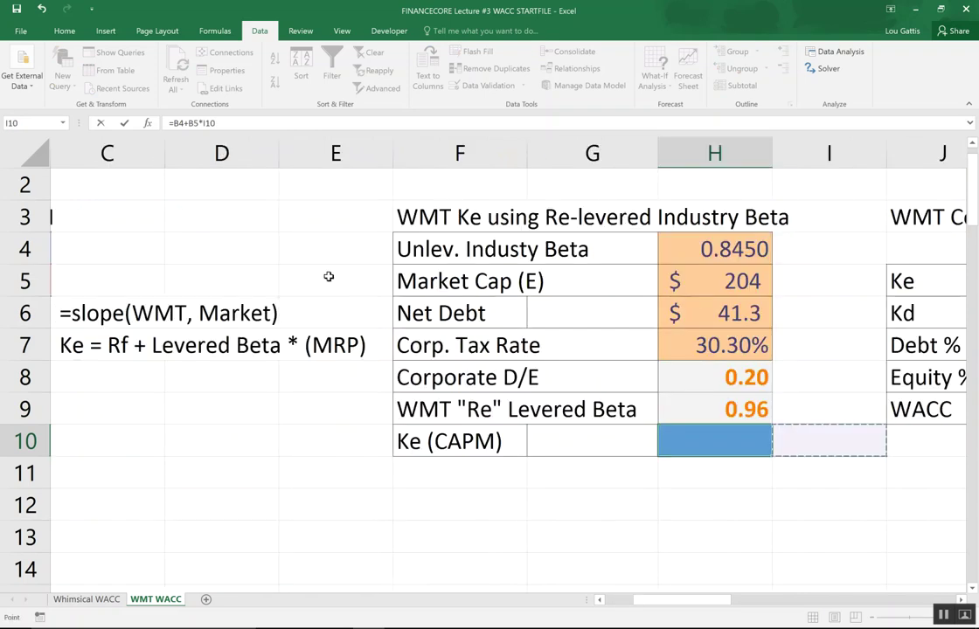
pyautogui.press('Left')
pyautogui.press('Left')
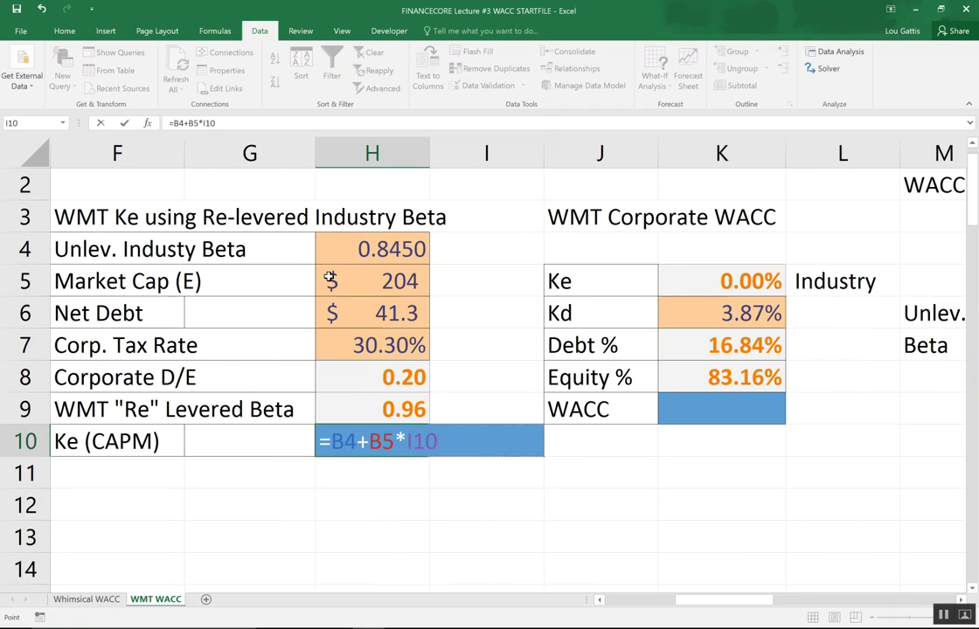
pyautogui.press('Up')
pyautogui.press('Left')
pyautogui.hotkey('ctrl', 'Return')
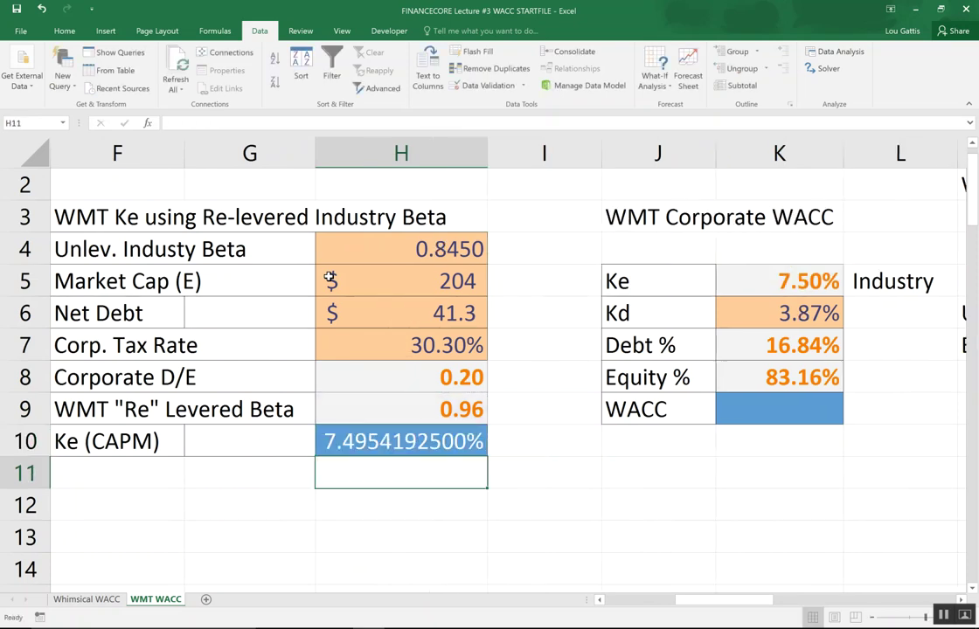
# Step: Review the formulas behind the re-levered beta in H9 and the CAPM cost of equity in H10
pyautogui.press('Up')
pyautogui.press('F2')
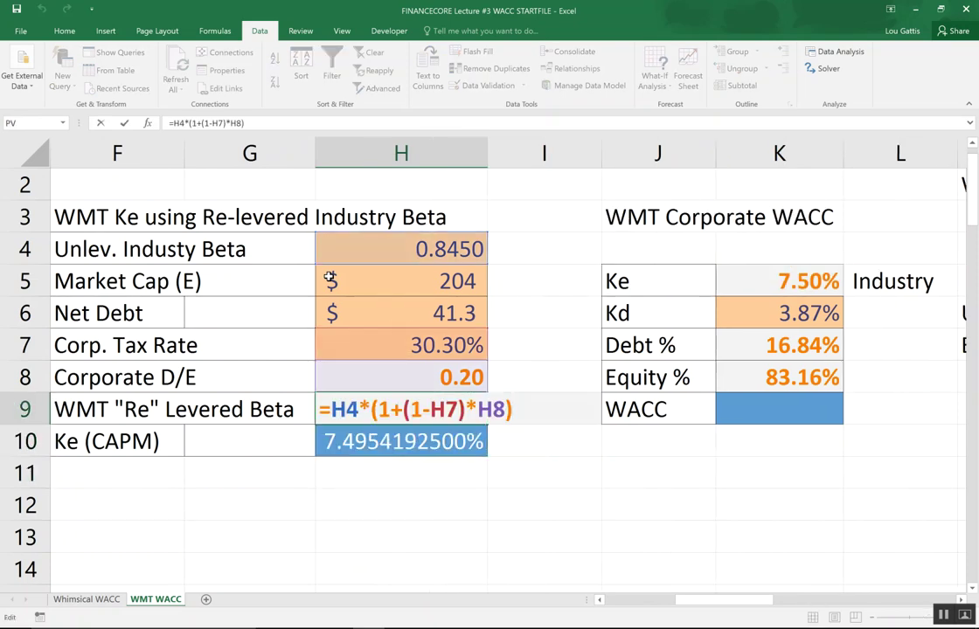
pyautogui.press('Escape')
pyautogui.press('Down')
pyautogui.press('F2')
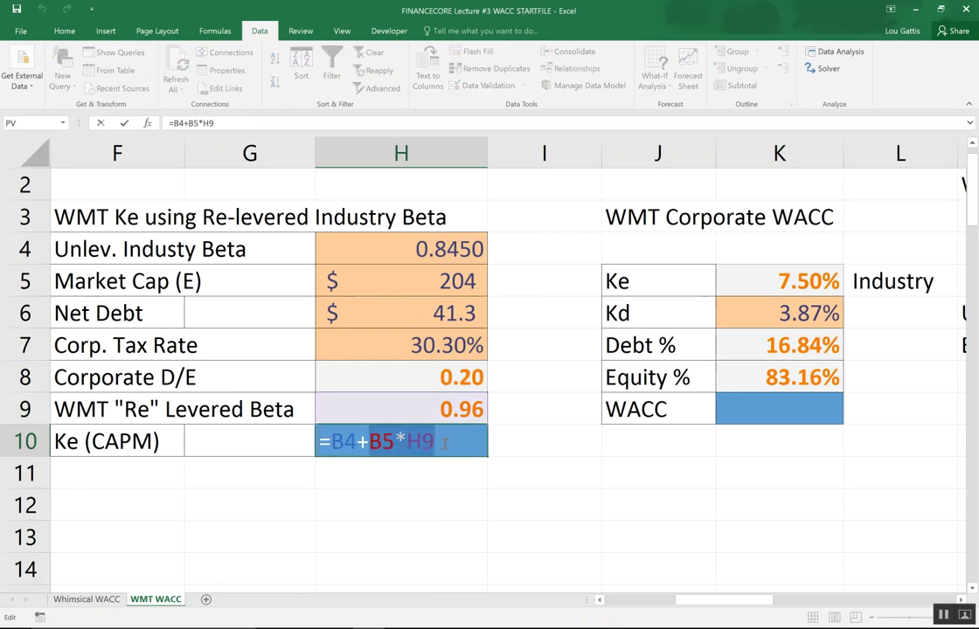
pyautogui.press('Escape')
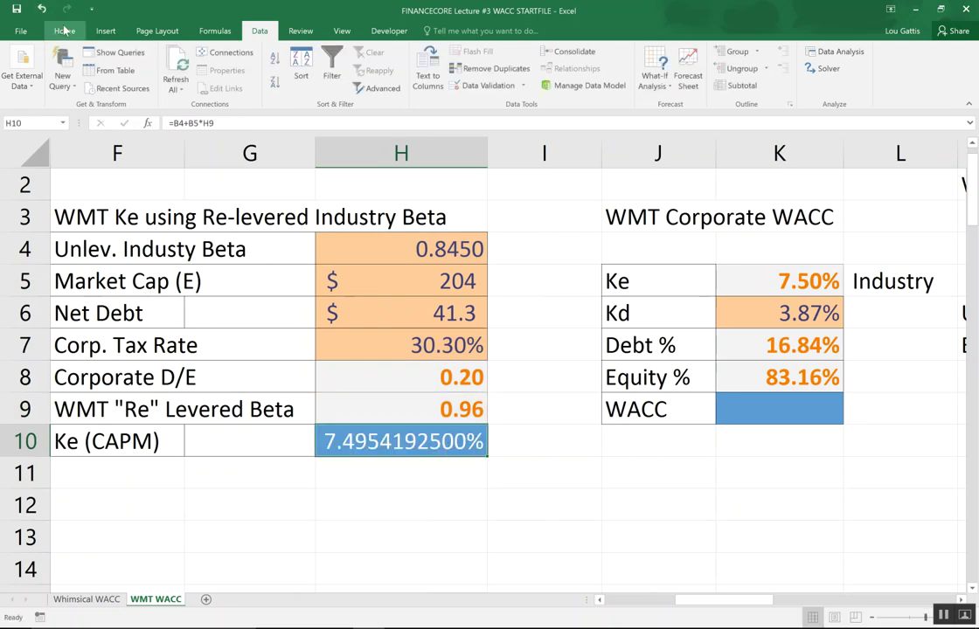
# Step: Reduce Ke (CAPM) in H10 to two decimal places and fit column H's width to its contents
pyautogui.click(63, 31)
pyautogui.click(556, 82)
pyautogui.click(555, 81)
pyautogui.click(555, 82)
pyautogui.click(556, 81)
pyautogui.click(555, 82)
pyautogui.click(555, 82)
pyautogui.moveTo(486, 159); pyautogui.dragTo(398, 159)
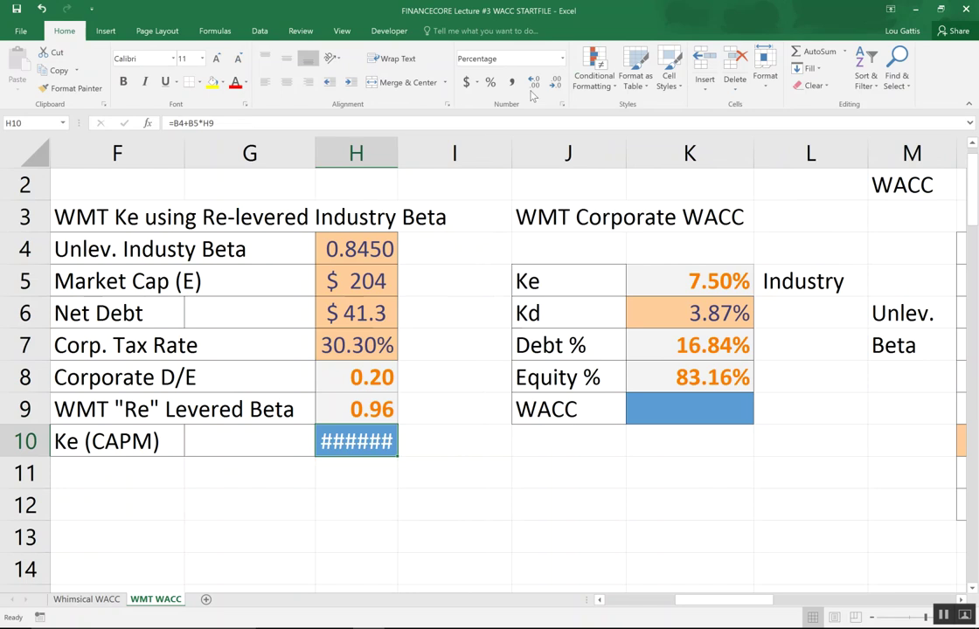
pyautogui.click(555, 81)
pyautogui.click(555, 81)
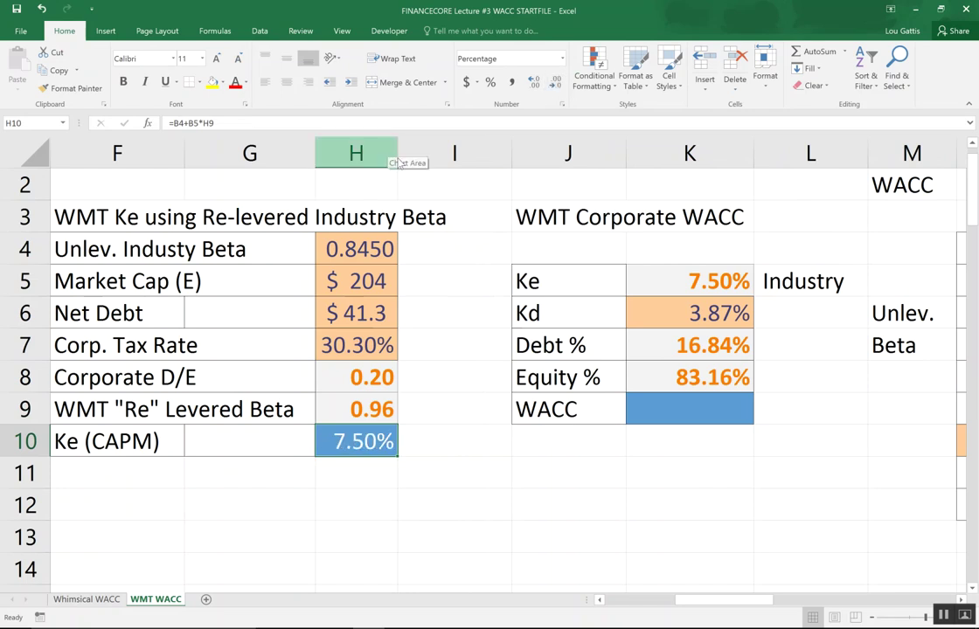
pyautogui.doubleClick(397, 156)
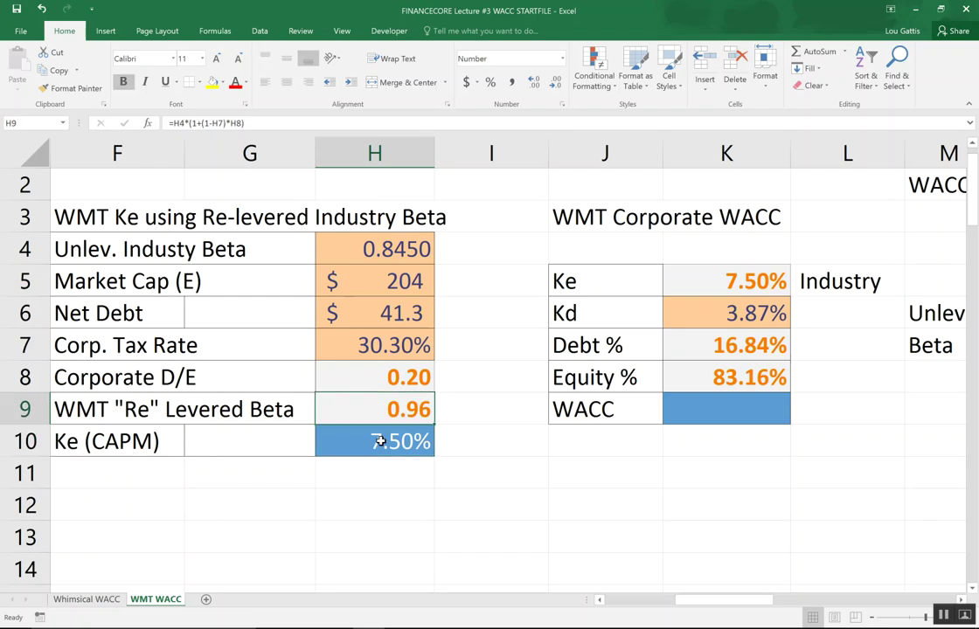
# Step: Recheck the re-levered beta and Ke (CAPM) cells in column H
pyautogui.press('Up')
pyautogui.press('Up')
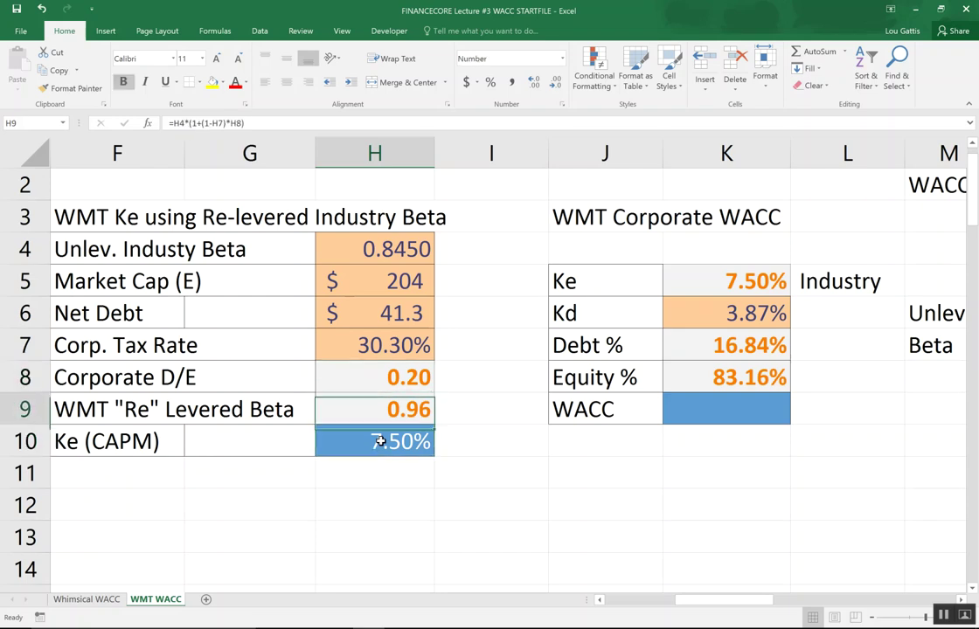
pyautogui.press('Down')
pyautogui.press('Down')
pyautogui.press('Up')
pyautogui.press('Up')
pyautogui.press('Up')
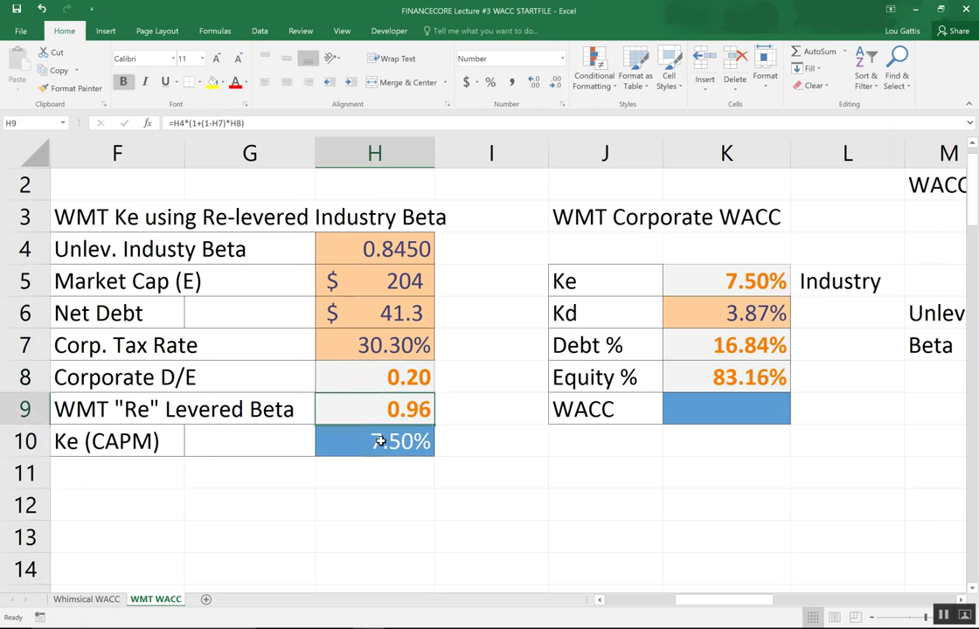
# Step: Examine the Kd, Debt % and Equity % cells in the WMT Corporate WACC table, including their weight formulas
pyautogui.press('Right')
pyautogui.press('Right')
pyautogui.press('Right')
pyautogui.press('Down')
pyautogui.press('Down')
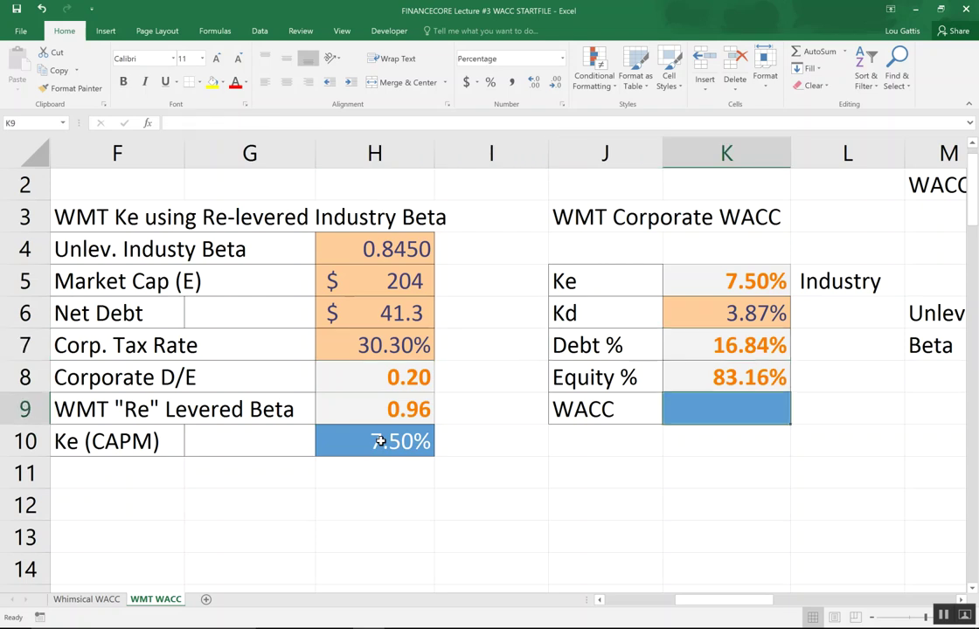
pyautogui.press('Up')
pyautogui.press('Up')
pyautogui.press('Up')
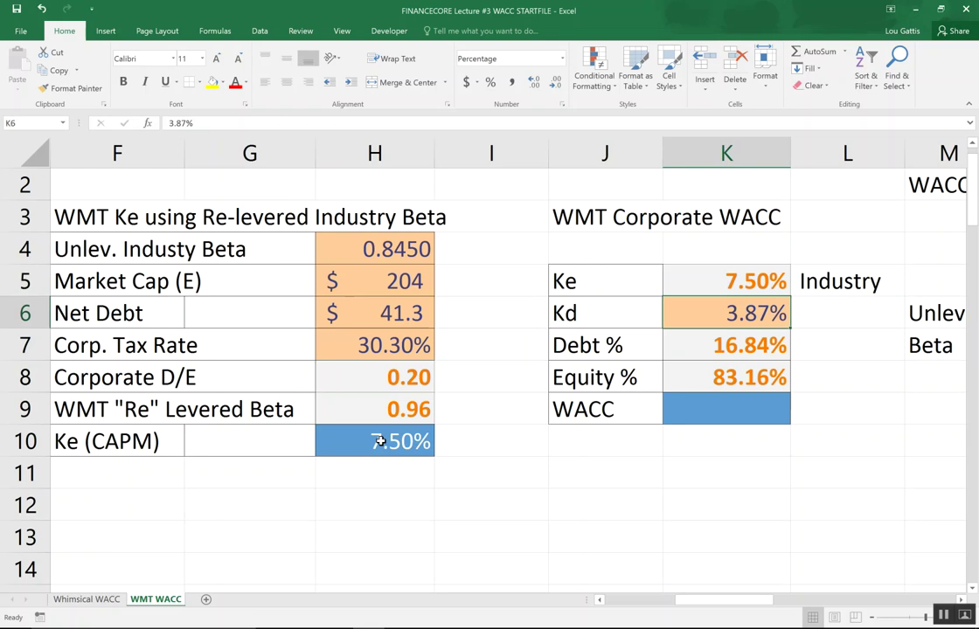
pyautogui.press('Down')
pyautogui.press('F2')
pyautogui.press('Return')
pyautogui.press('F2')
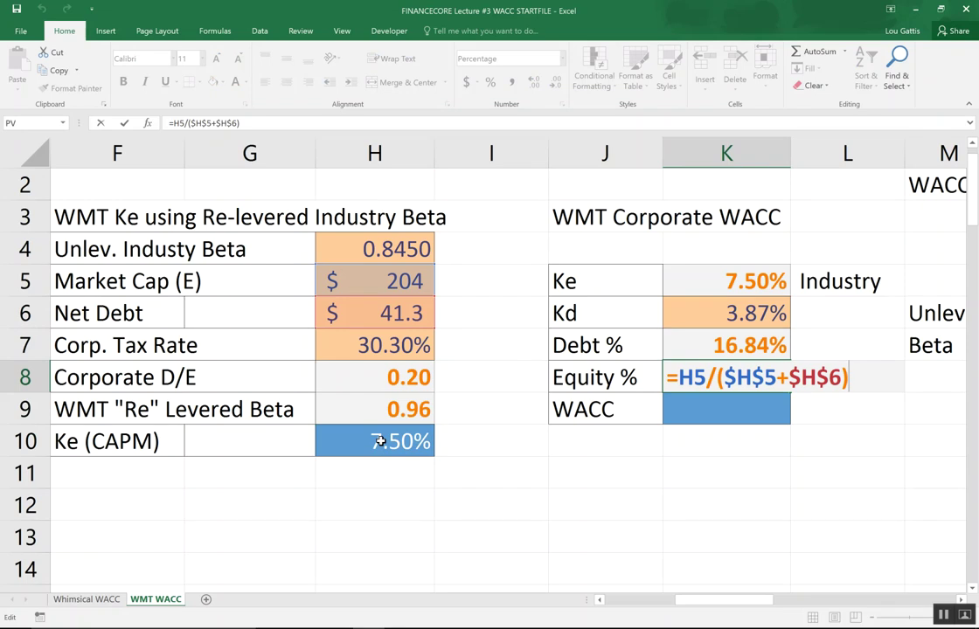
pyautogui.hotkey('shift', 'Return')
pyautogui.press('F2')
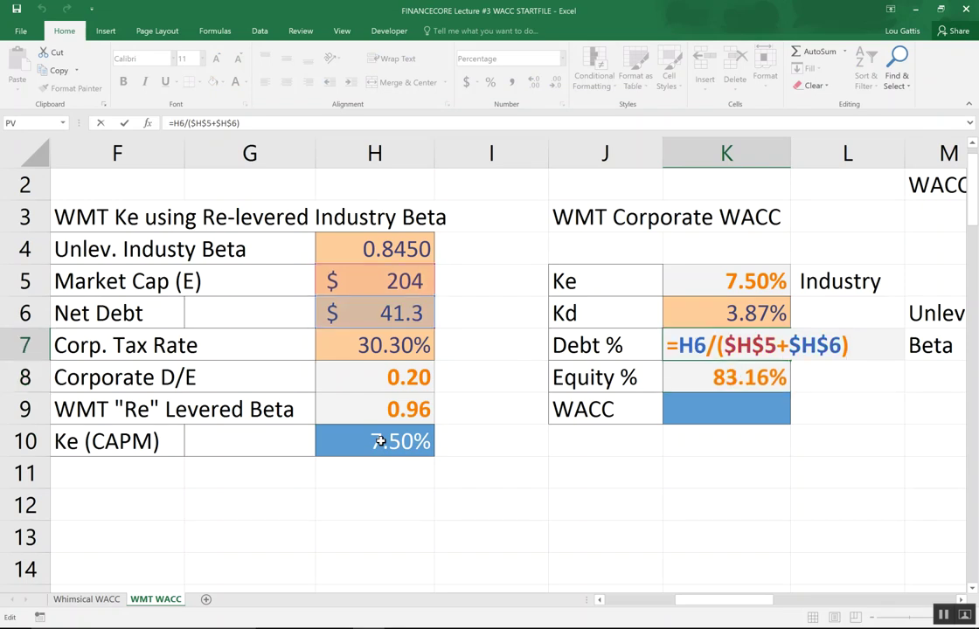
pyautogui.press('Return')
pyautogui.press('F2')
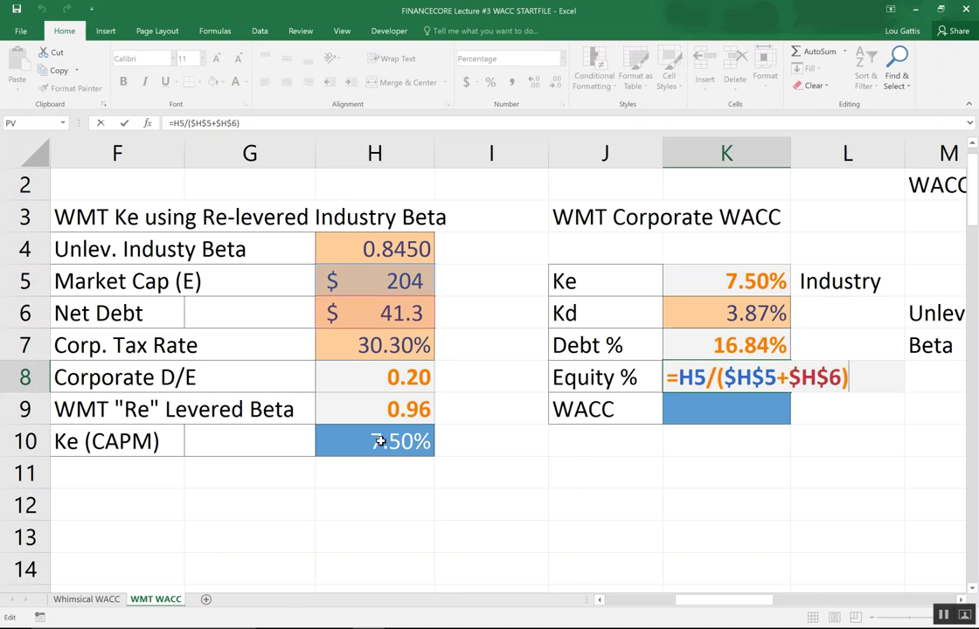
pyautogui.press('Return')
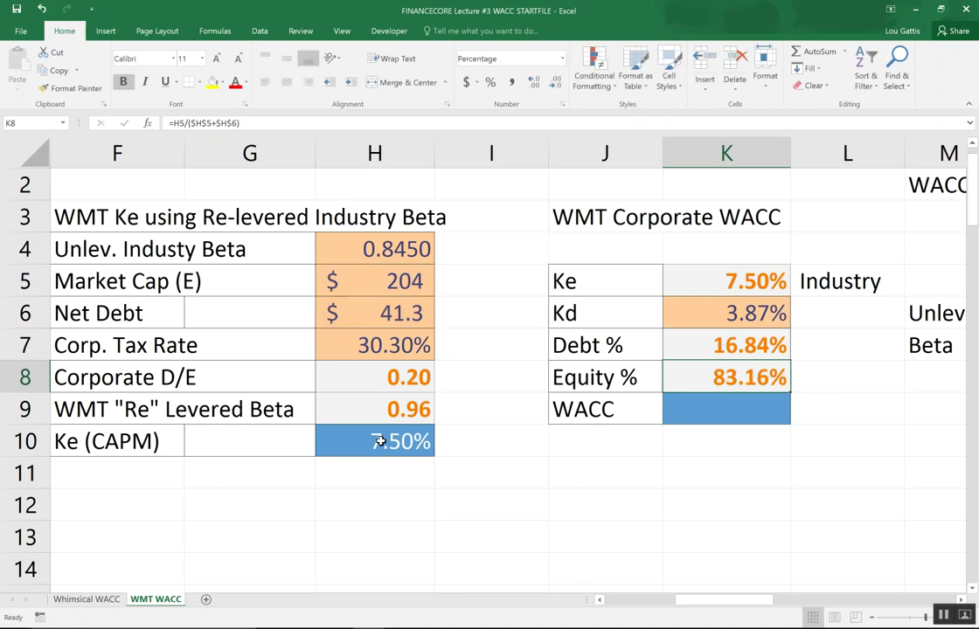
# Step: Begin the WACC formula in K9 with equity weight times cost of equity, =K8*H10+
pyautogui.write('=')
pyautogui.press('Up')
pyautogui.press('Up')
pyautogui.press('Down')
pyautogui.write('*')
pyautogui.press('Left')
pyautogui.press('Left')
pyautogui.press('Left')
pyautogui.press('Down')
pyautogui.write('+')
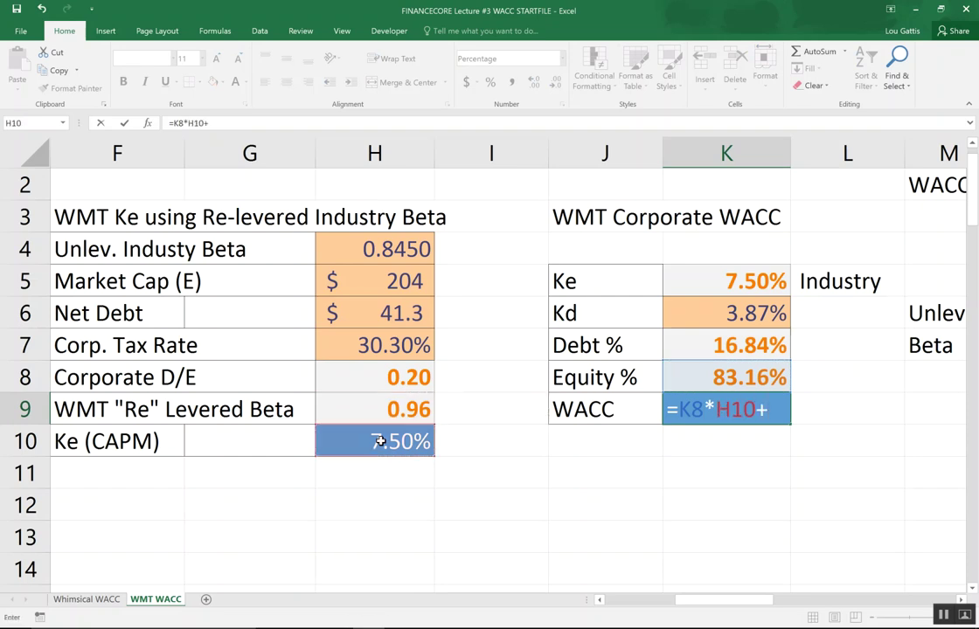
# Step: Complete the WACC formula in K9 as =K8*H10+K7*K6*(1-H7), adding the after-tax cost of debt term
pyautogui.press('Up')
pyautogui.press('Up')
pyautogui.write('*')
pyautogui.press('Up')
pyautogui.press('Up')
pyautogui.press('Up')
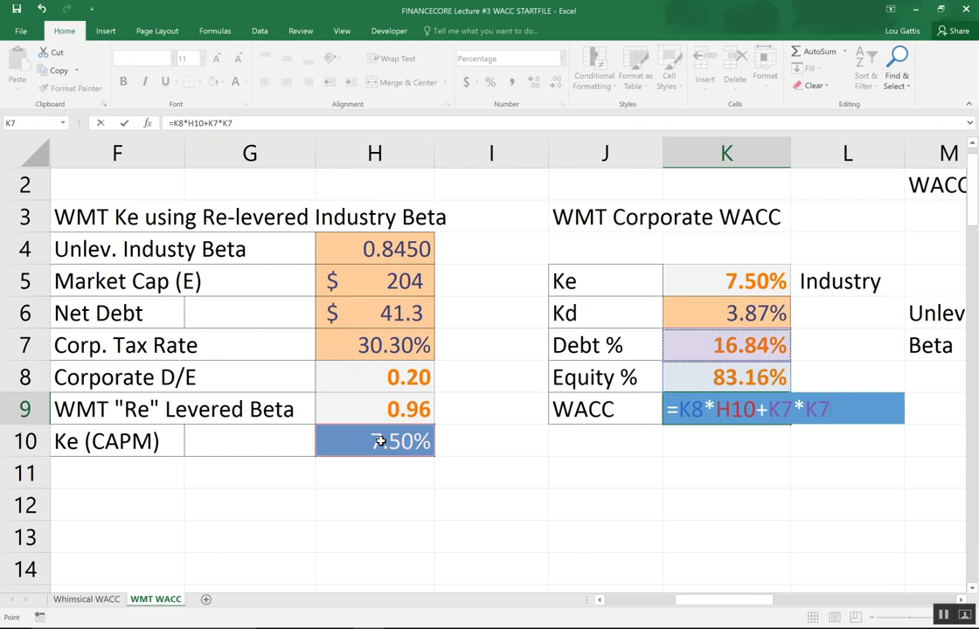
pyautogui.write('*')
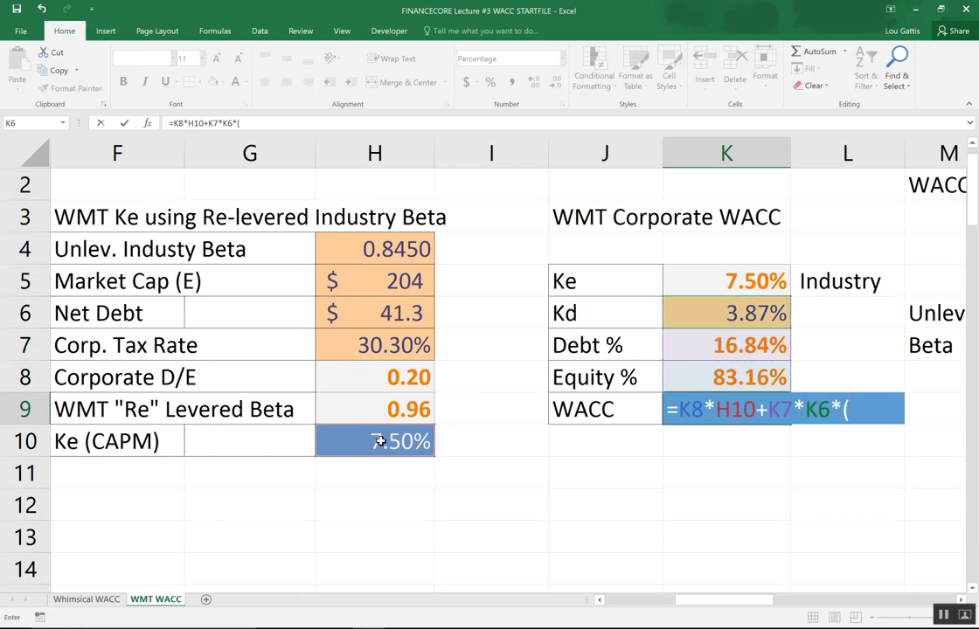
pyautogui.write('(1-')
pyautogui.press('Up')
pyautogui.press('Up')
pyautogui.press('Up')
pyautogui.press('Left')
pyautogui.press('Left')
pyautogui.press('Left')
pyautogui.press('Down')
pyautogui.press('Down')
pyautogui.write(')')
pyautogui.press('Return')
pyautogui.press('Up')
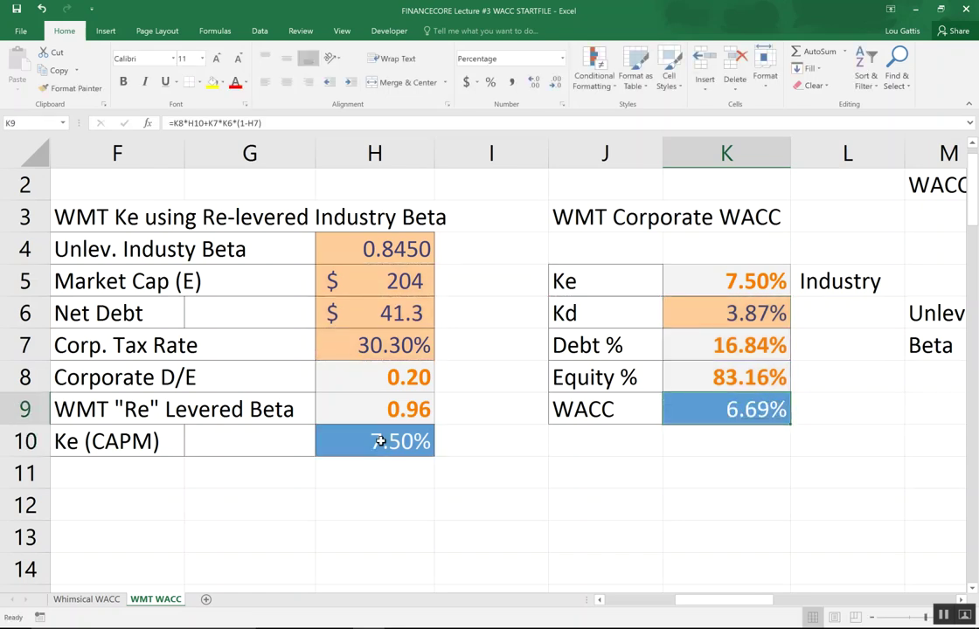
# Step: Format the WACC in K9 as a percentage with two decimal places
pyautogui.press('F2')
pyautogui.hotkey('ctrl', 'Return')
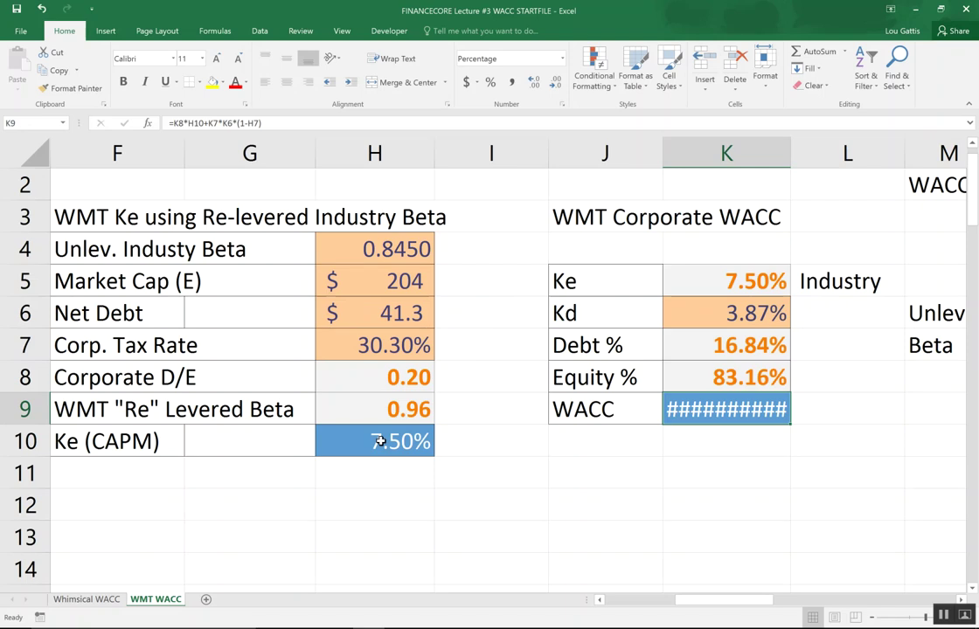
pyautogui.click(492, 81)
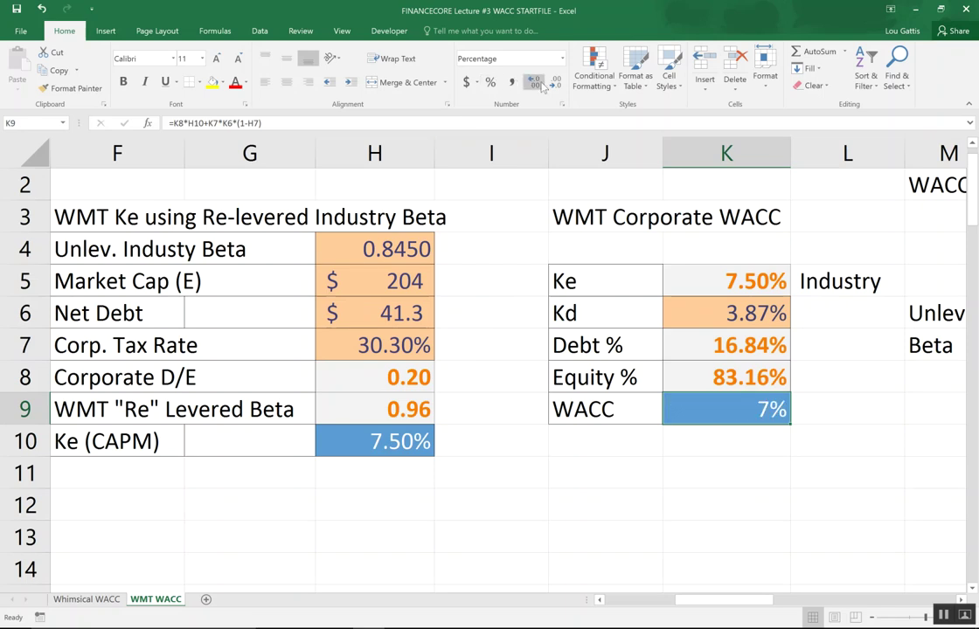
pyautogui.click(533, 82)
pyautogui.click(533, 81)
# Step: Examine the WACC sensitivity table that sets unlevered betas against Kd values, ending at its corner cell N3
pyautogui.press('Right')
pyautogui.press('Right')
pyautogui.press('Right')
pyautogui.press('Right')
pyautogui.press('Right')
pyautogui.press('Right')
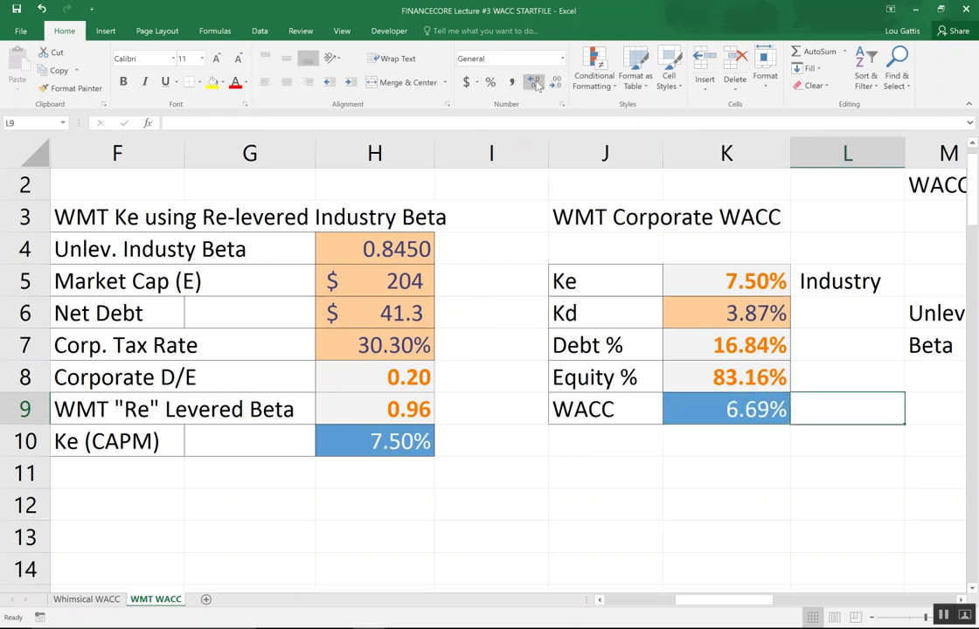
pyautogui.press('Right')
pyautogui.press('Right')
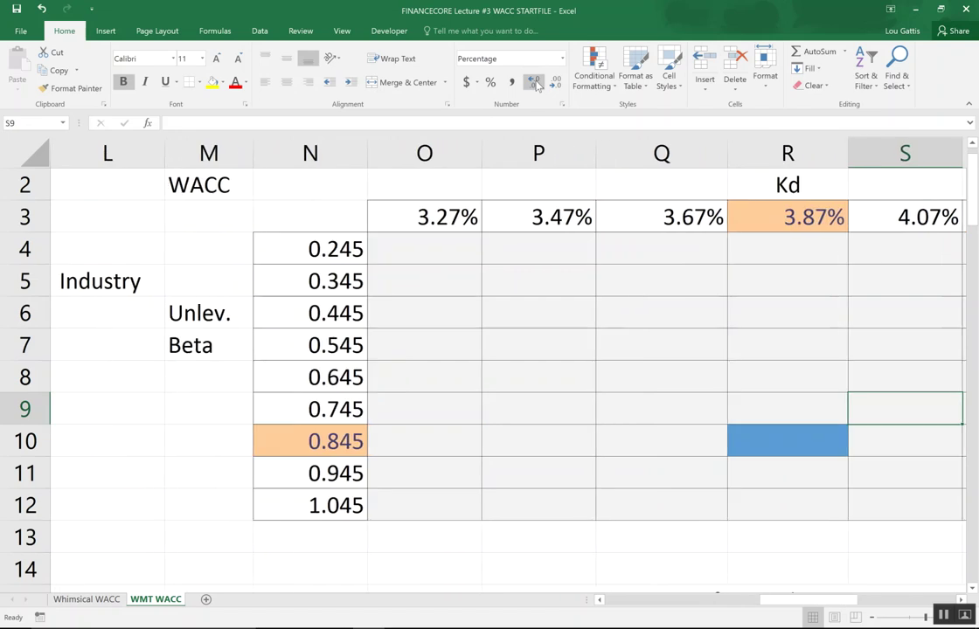
pyautogui.press('Up')
pyautogui.press('Left')
pyautogui.press('Left')
pyautogui.press('Left')
pyautogui.press('Up')
pyautogui.press('Up')
pyautogui.press('Up')
pyautogui.press('Left')
pyautogui.press('Left')
pyautogui.press('Left')
pyautogui.press('Up')
pyautogui.press('Up')
pyautogui.press('Up')
pyautogui.press('Down')
pyautogui.press('Right')
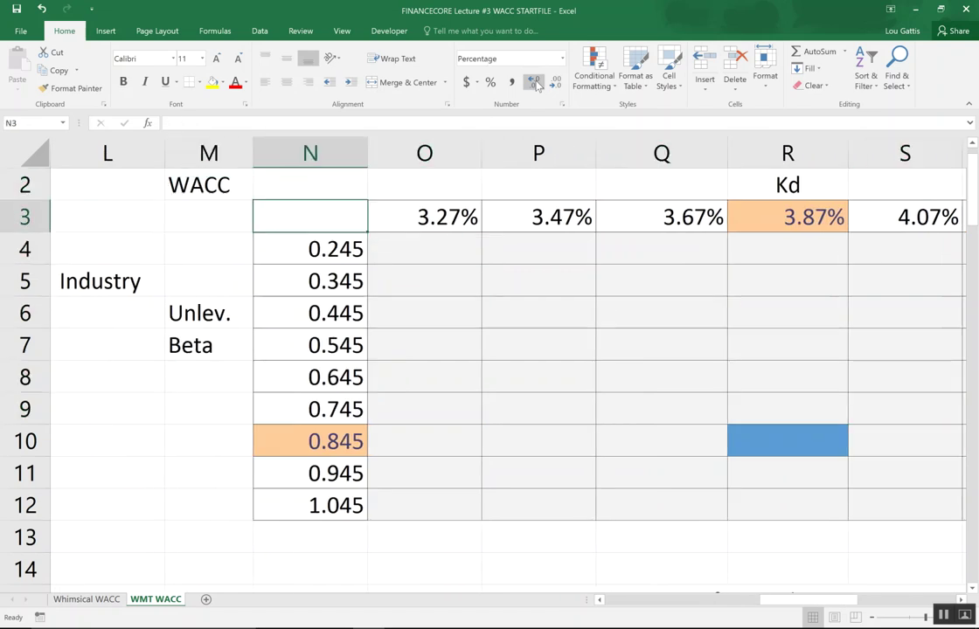
# Step: Link the sensitivity table's corner cell N3 to the calculated WACC with =K9
pyautogui.press('Down')
pyautogui.press('Down')
pyautogui.press('Down')
pyautogui.press('Down')
pyautogui.press('Left')
pyautogui.press('Left')
pyautogui.press('Left')
pyautogui.press('Left')
pyautogui.press('Down')
pyautogui.press('Down')
pyautogui.press('Down')
pyautogui.press('Right')
pyautogui.press('Up')
pyautogui.hotkey('ctrl', 'Return')
pyautogui.press('Right')
pyautogui.press('Right')
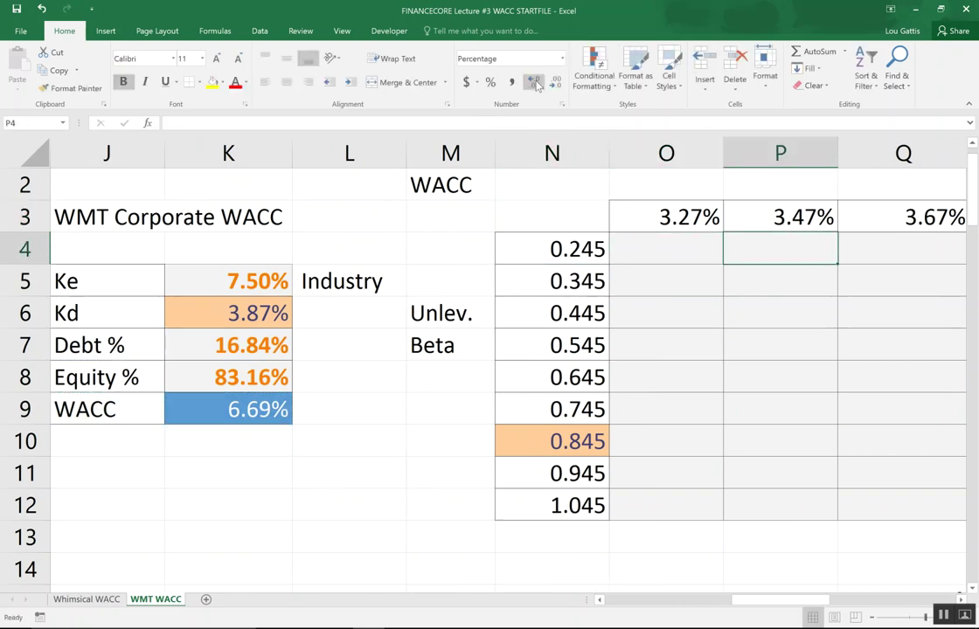
pyautogui.press('Right')
pyautogui.press('Left')
pyautogui.press('Left')
pyautogui.press('Left')
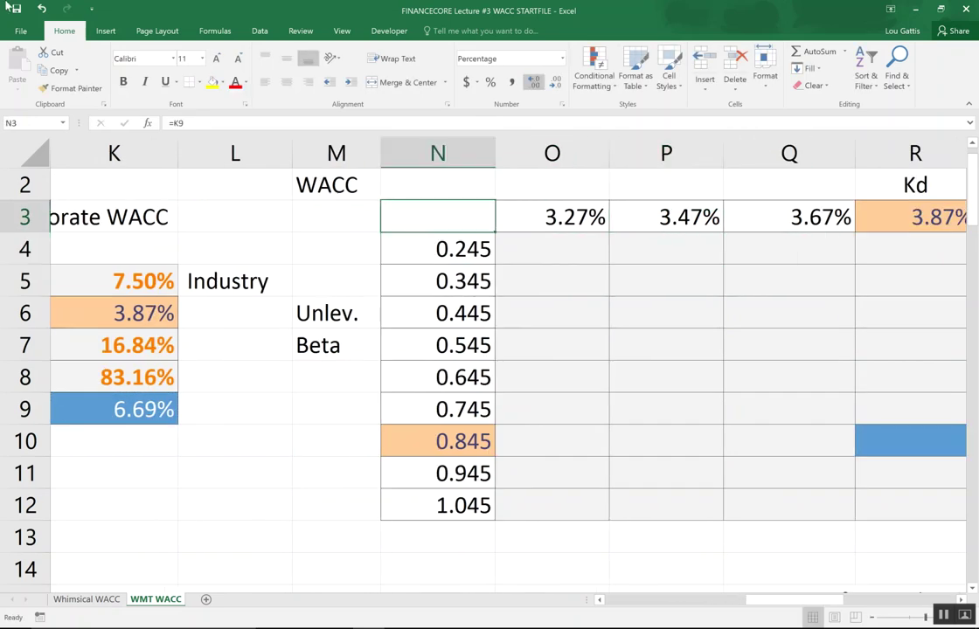
# Step: Change the font colour of the sensitivity table's corner cell N3 to red
pyautogui.click(233, 81)
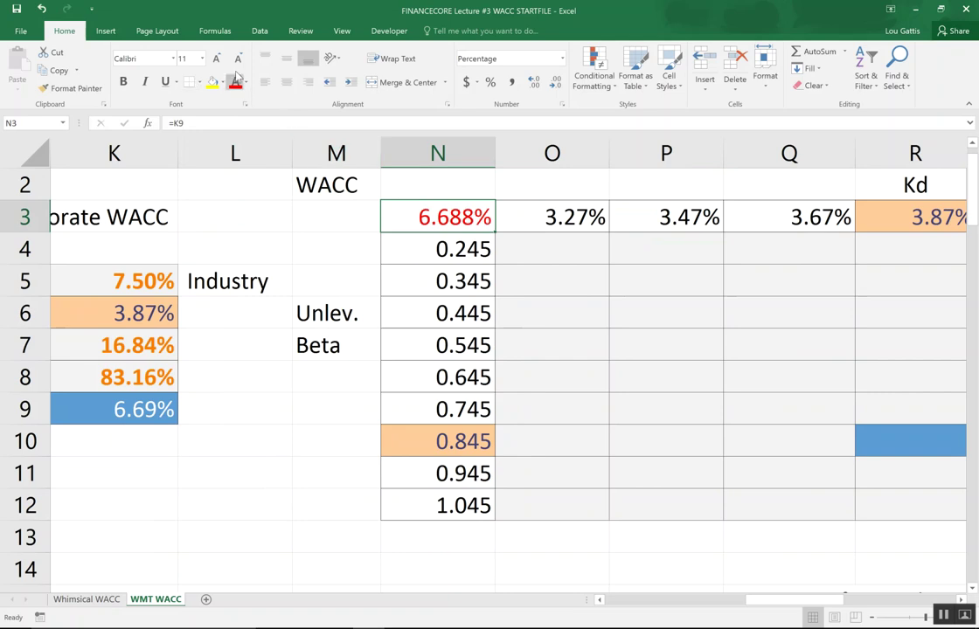
pyautogui.click(247, 82)
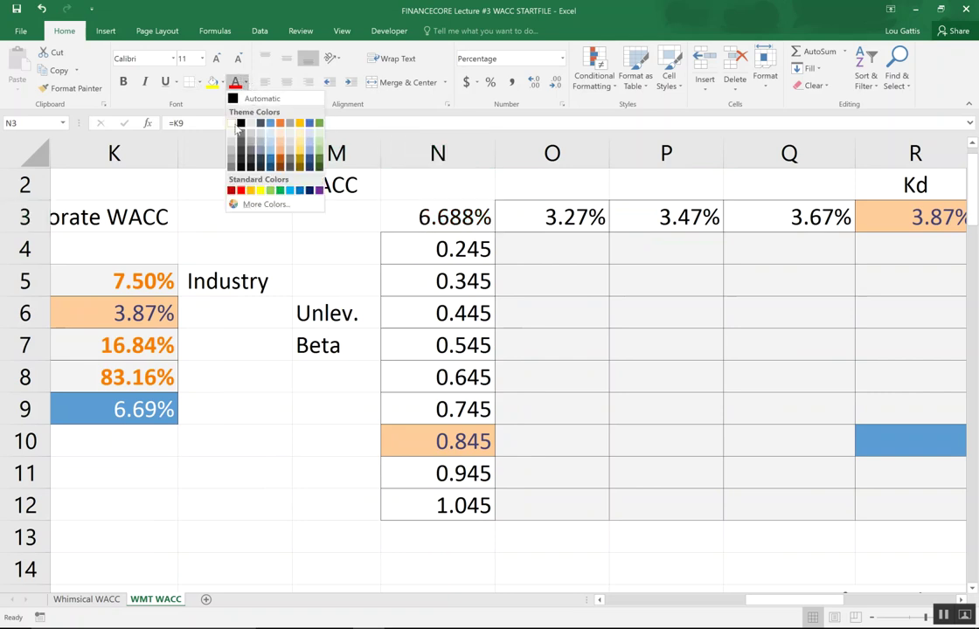
pyautogui.press('Escape')
pyautogui.press('Right')
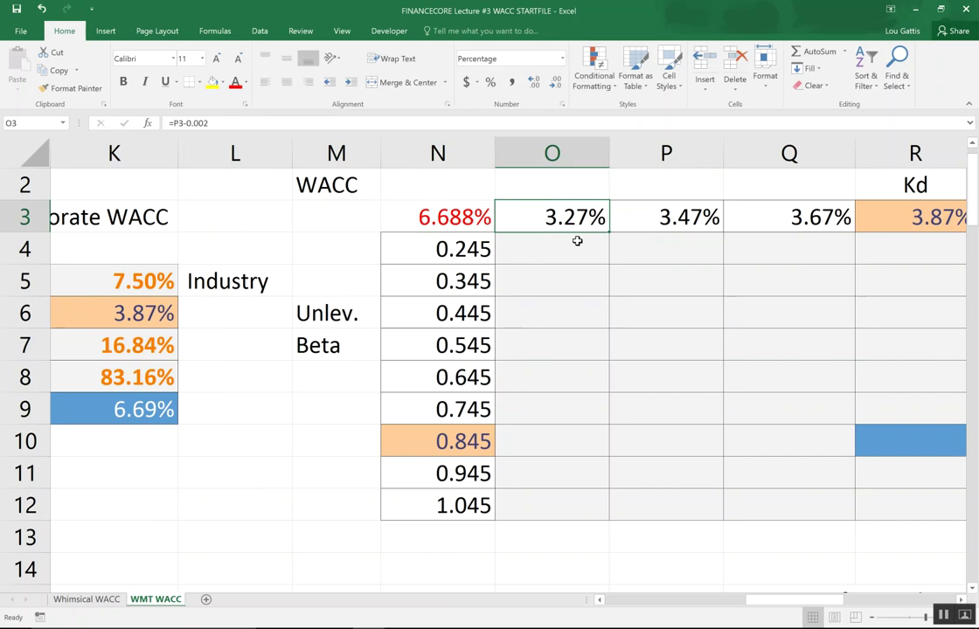
# Step: Examine the sensitivity table's Kd values across O3:U3 and the unlevered betas down column N
pyautogui.press('Right')
pyautogui.press('Right')
pyautogui.press('Right')
pyautogui.press('Right')
pyautogui.press('Right')
pyautogui.press('Right')
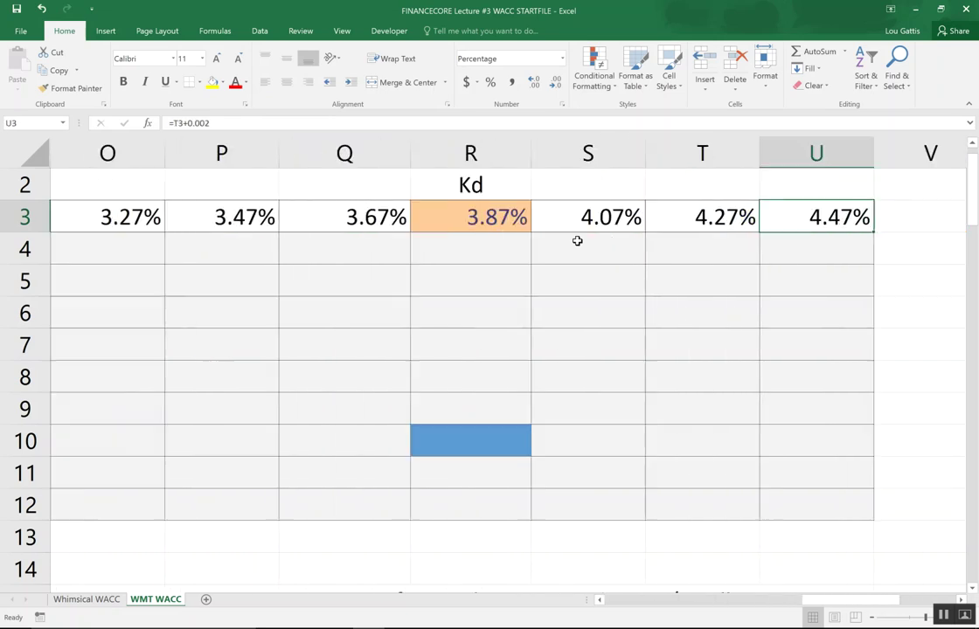
pyautogui.moveTo(824, 210); pyautogui.dragTo(152, 224)
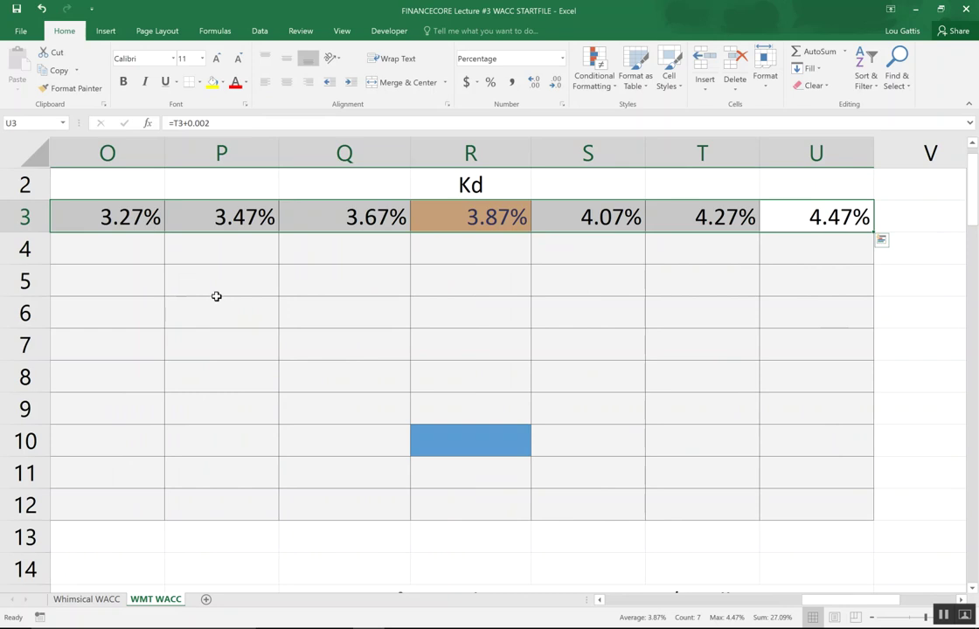
pyautogui.click(218, 300)
pyautogui.press('Left')
pyautogui.press('Left')
pyautogui.press('Left')
pyautogui.press('Down')
pyautogui.press('Down')
pyautogui.press('Right')
pyautogui.press('Up')
pyautogui.press('Up')
pyautogui.press('Up')
pyautogui.press('Up')
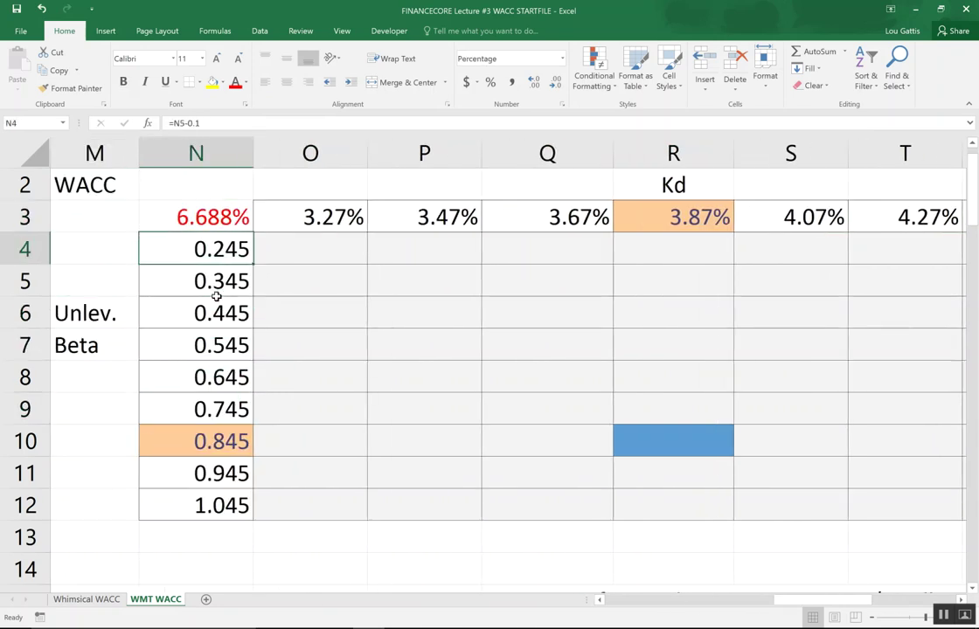
pyautogui.press('Down')
pyautogui.press('Down')
pyautogui.press('Down')
pyautogui.press('Down')
pyautogui.press('Down')
# Step: Start a What-If data table on N3:U12 with the Kd cell K6 as the row input cell
pyautogui.moveTo(219, 204); pyautogui.dragTo(710, 507)
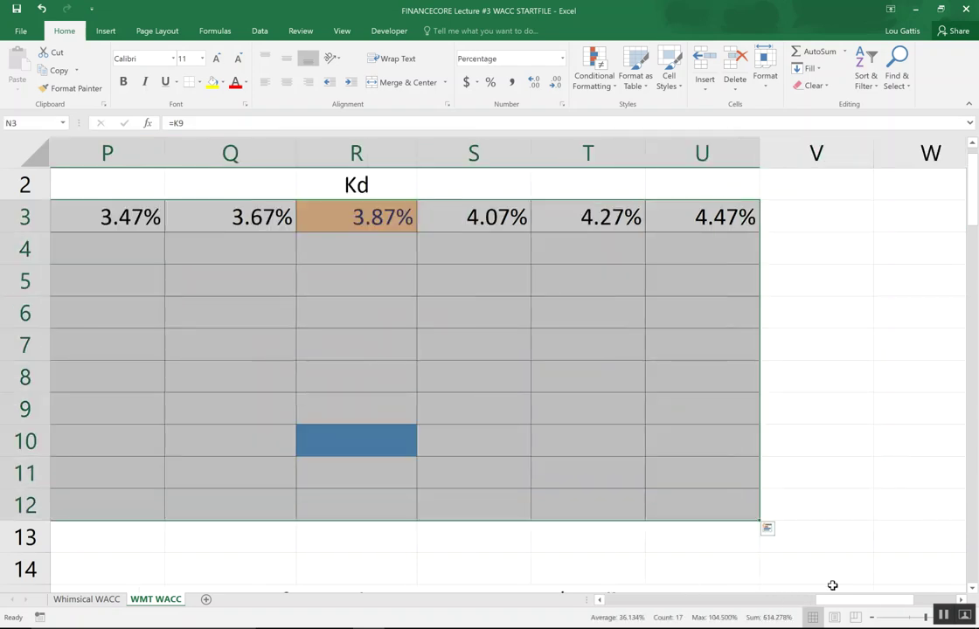
pyautogui.scroll(-1, 463, 434)
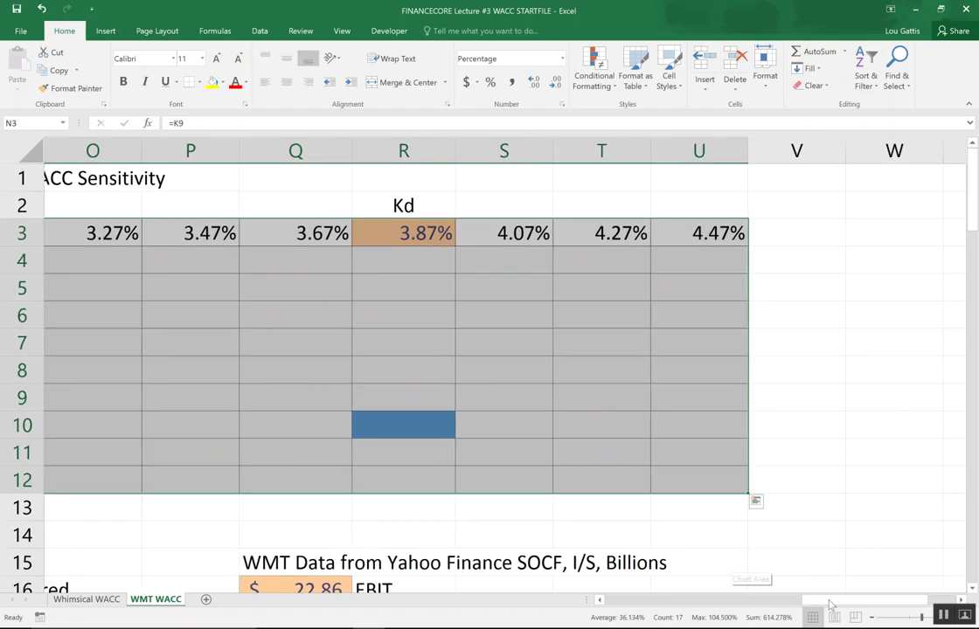
pyautogui.hscroll(-2, 599, 252)
pyautogui.click(260, 31)
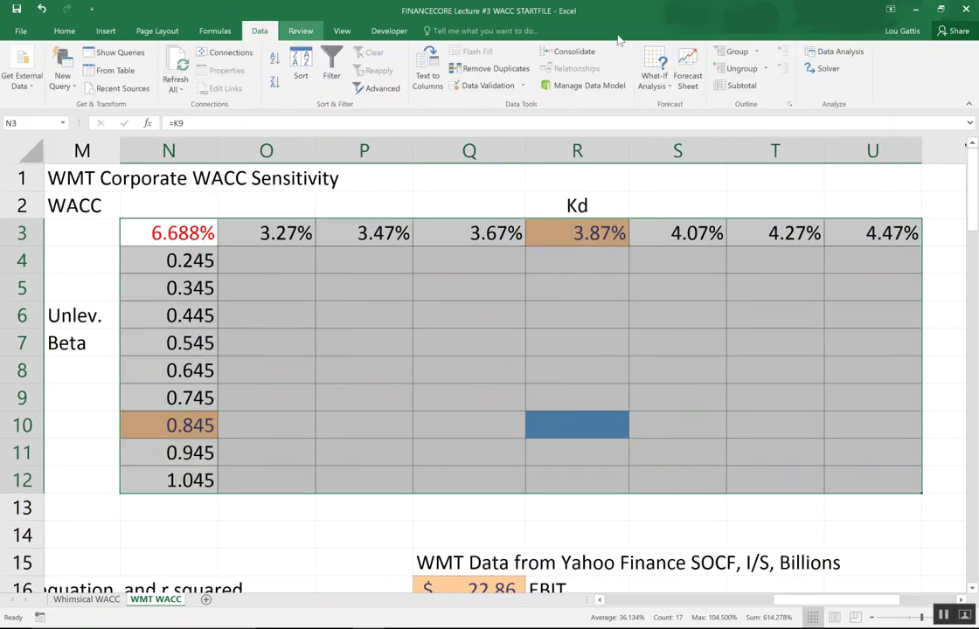
pyautogui.click(654, 77)
pyautogui.click(666, 135)
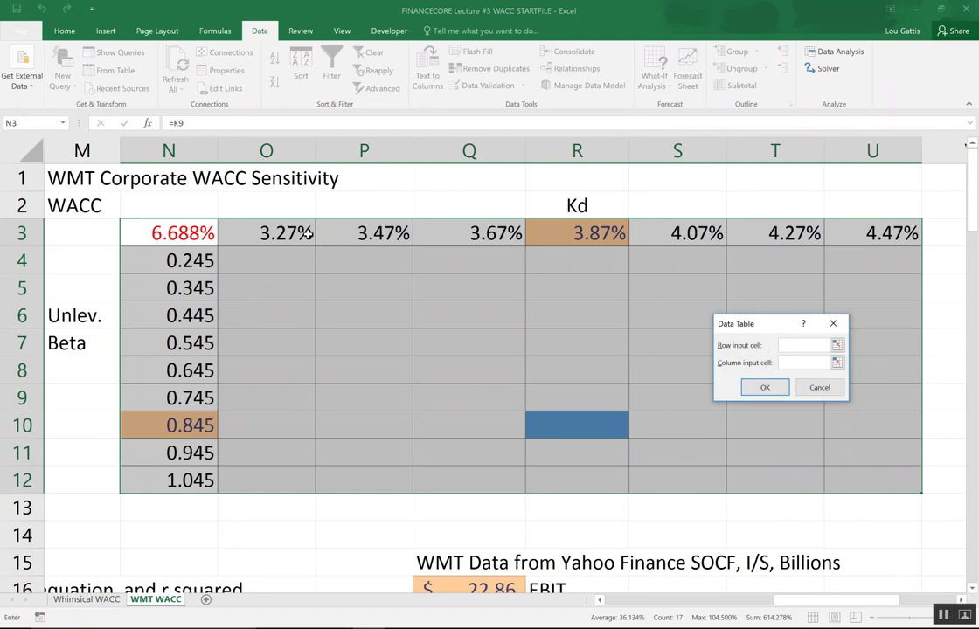
pyautogui.moveTo(813, 602); pyautogui.dragTo(622, 594)
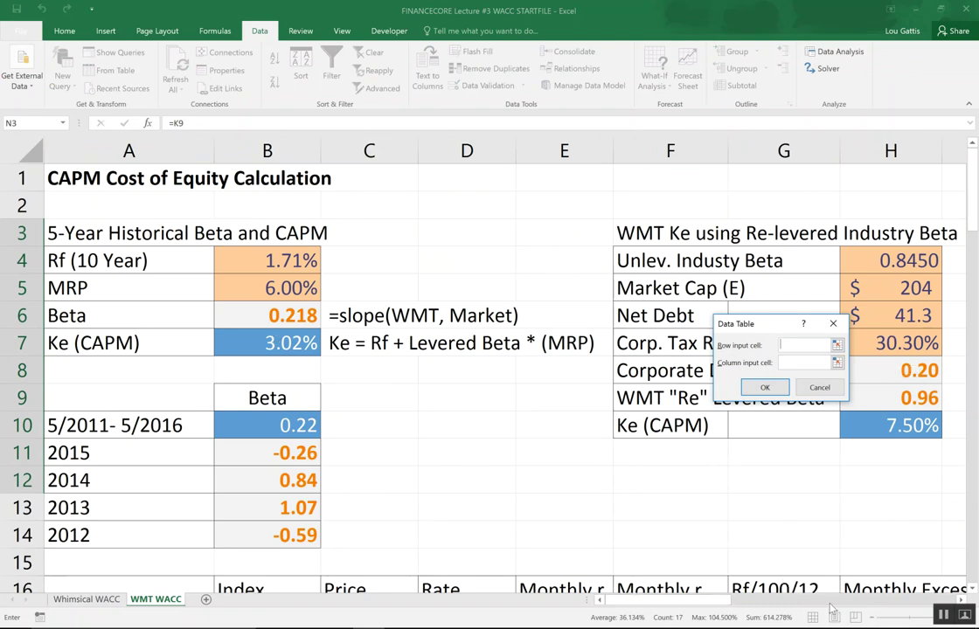
pyautogui.moveTo(704, 601); pyautogui.dragTo(792, 603)
pyautogui.click(518, 317)
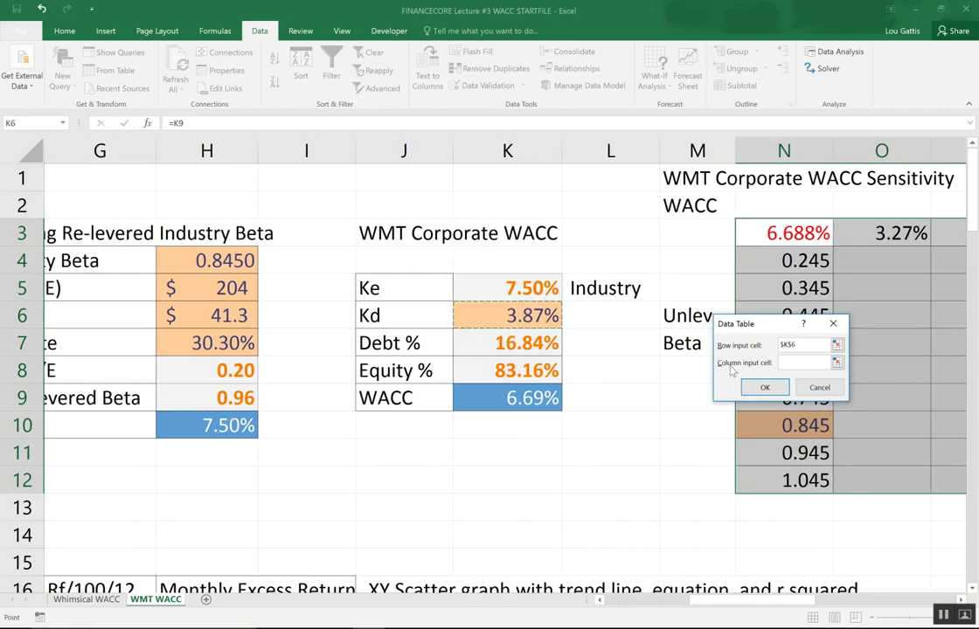
# Step: Set the unlevered industry beta in H4 as the column input cell and create the data table
pyautogui.press('Tab')
pyautogui.moveTo(700, 602); pyautogui.dragTo(615, 608)
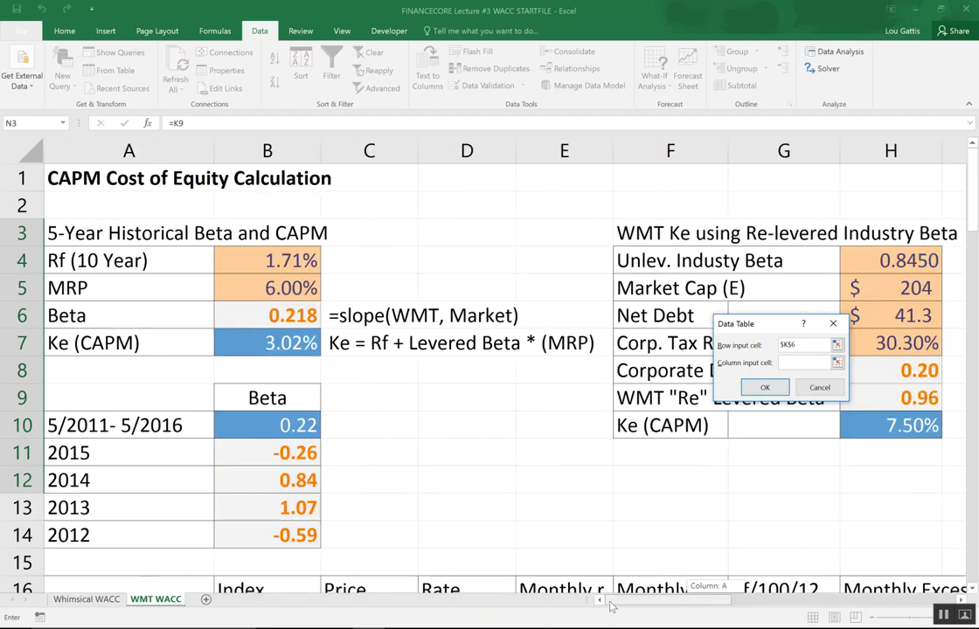
pyautogui.click(910, 261)
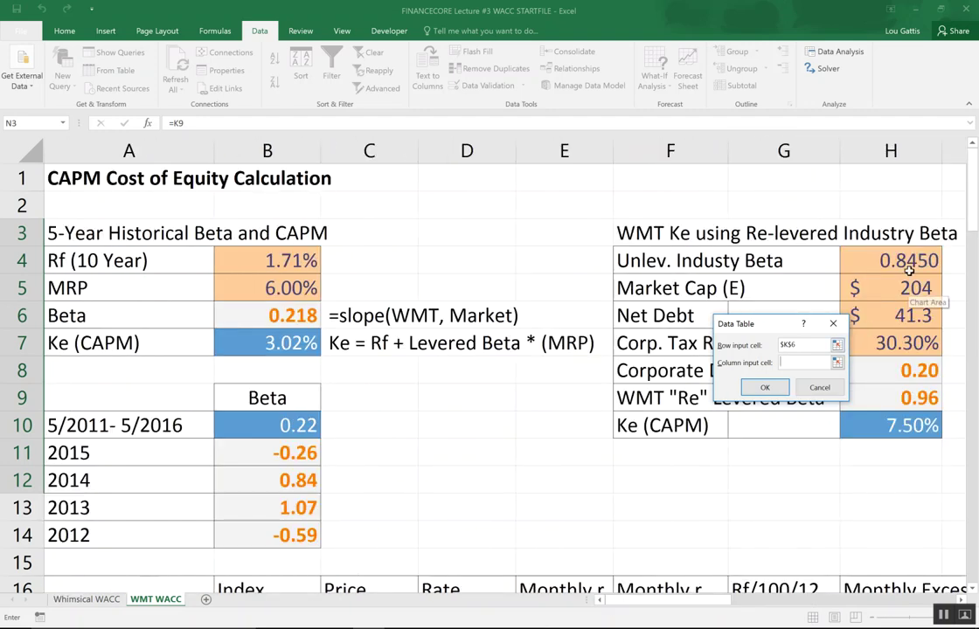
pyautogui.click(754, 389)
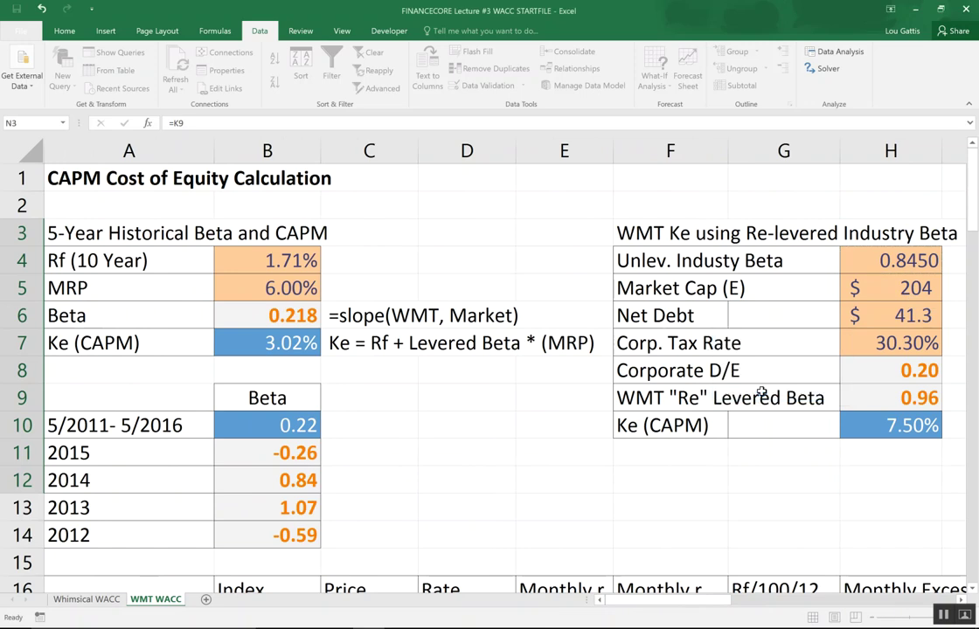
# Step: Examine the filled WACC sensitivity table, including its TABLE formula, the Kd values in row 3 and the unlevered betas in column N
pyautogui.moveTo(722, 599); pyautogui.dragTo(888, 602)
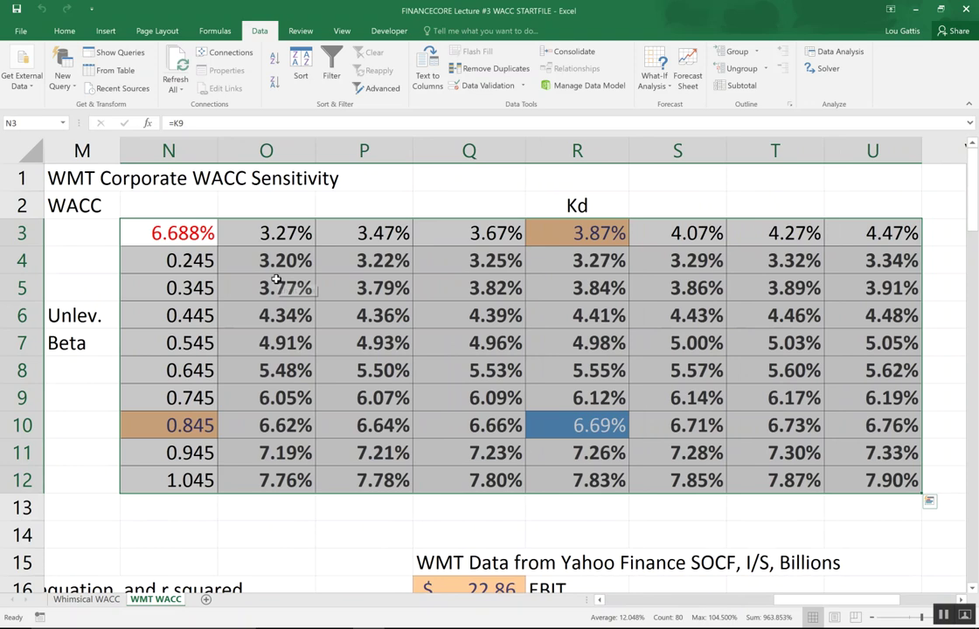
pyautogui.click(288, 262)
pyautogui.moveTo(288, 263); pyautogui.dragTo(846, 484)
pyautogui.press('Left')
pyautogui.press('Right')
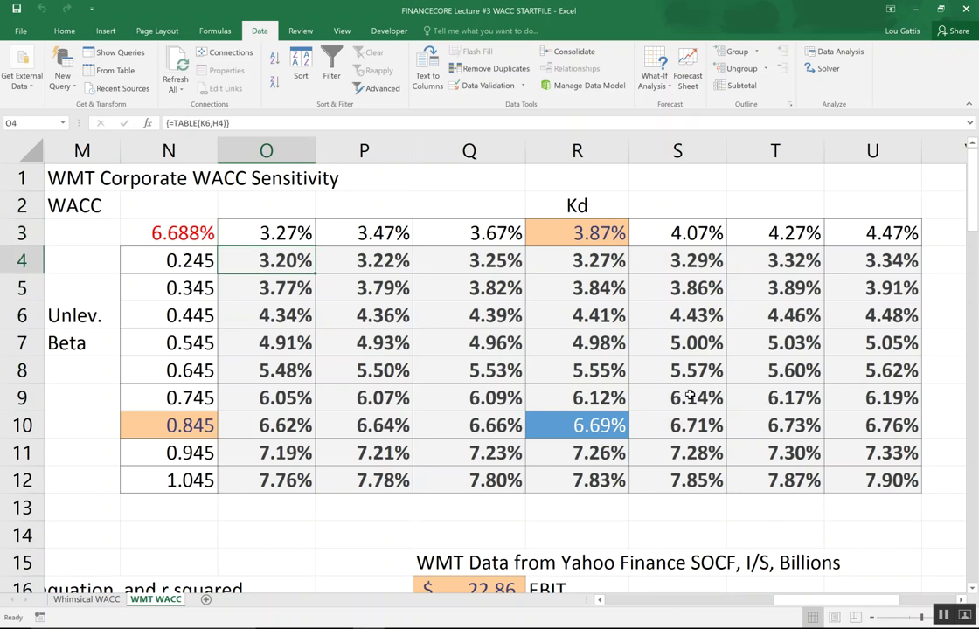
pyautogui.hotkey('shift', 'Right')
pyautogui.hotkey('shift', 'Right')
pyautogui.hotkey('shift', 'Right')
pyautogui.hotkey('shift', 'Right')
pyautogui.hotkey('shift', 'Right')
pyautogui.hotkey('shift', 'Right')
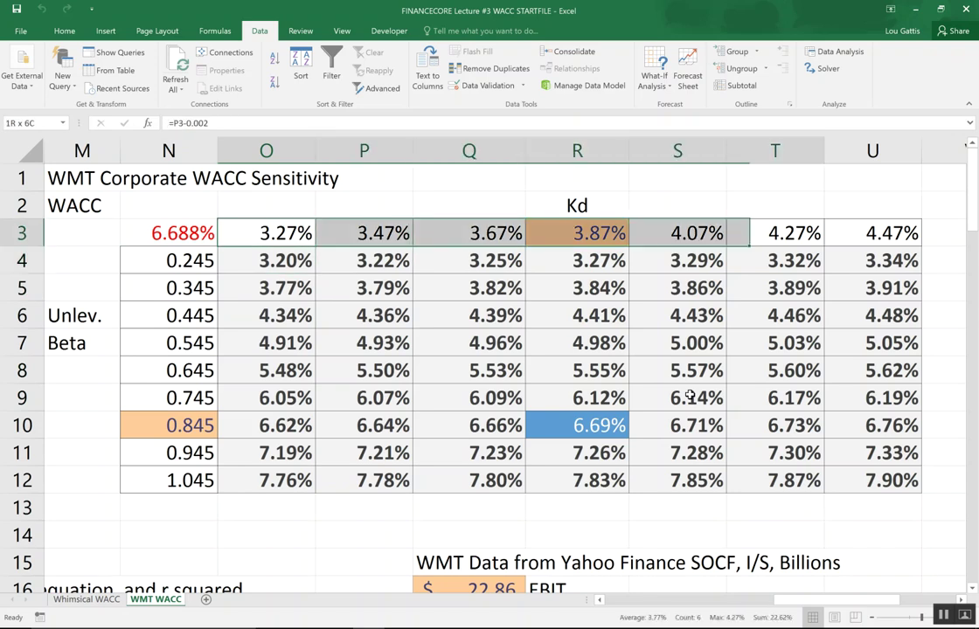
pyautogui.press('Left')
pyautogui.press('Left')
pyautogui.press('Right')
pyautogui.press('Down')
pyautogui.hotkey('shift', 'Down')
pyautogui.hotkey('shift', 'Down')
pyautogui.hotkey('shift', 'Down')
pyautogui.hotkey('shift', 'Down')
pyautogui.hotkey('shift', 'Down')
pyautogui.hotkey('shift', 'Down')
pyautogui.hotkey('shift', 'Down')
pyautogui.hotkey('shift', 'Down')
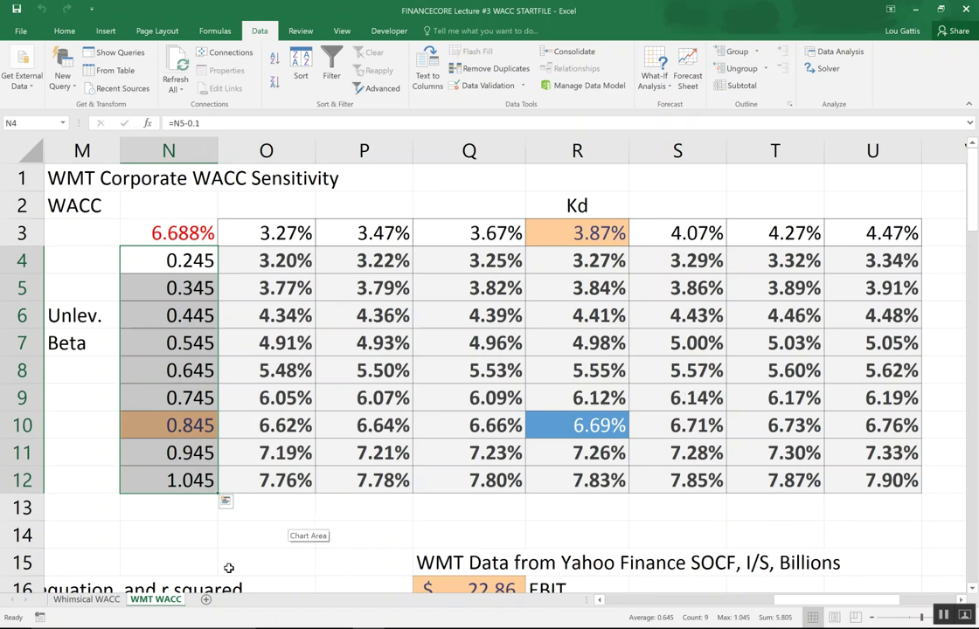
pyautogui.moveTo(289, 480); pyautogui.dragTo(288, 507)
pyautogui.click(384, 535)
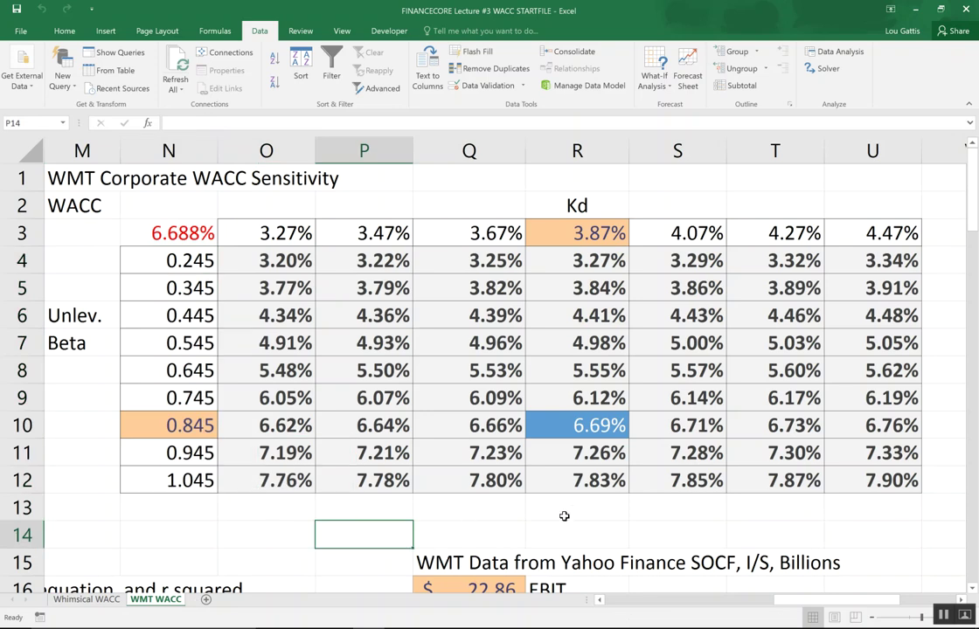
# Step: Review the WMT Yahoo Finance inputs from EBIT to working capital change in Q16:Q20 and the valuation rows below them
pyautogui.scroll(-4, 379, 542)
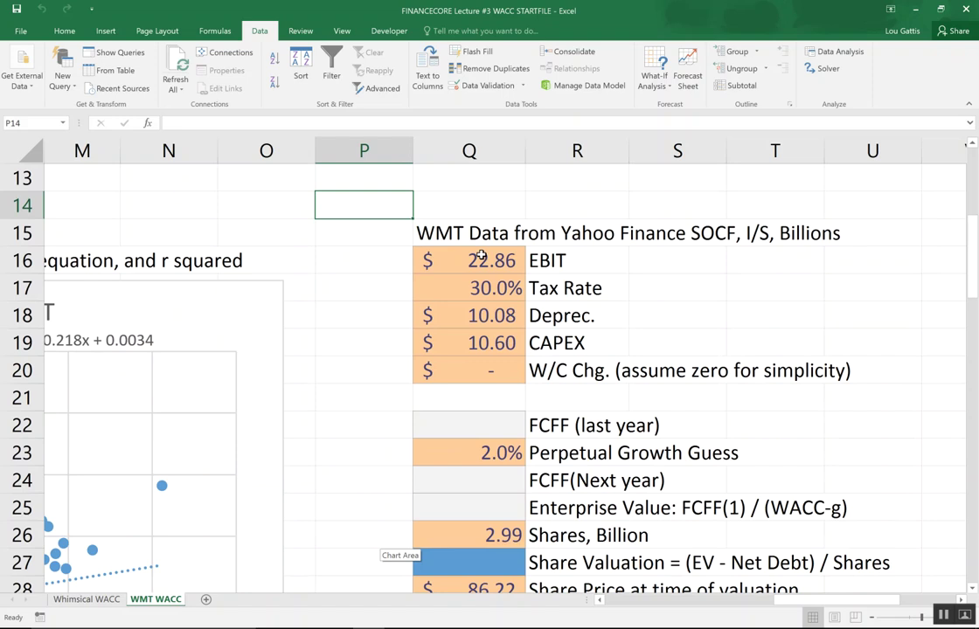
pyautogui.click(492, 261)
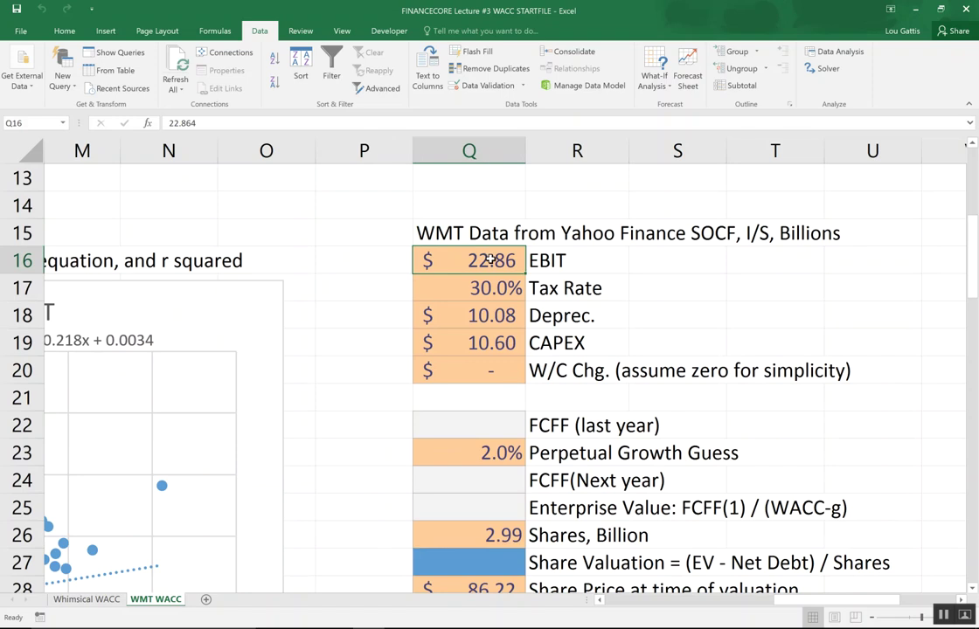
pyautogui.press('Down')
pyautogui.press('Down')
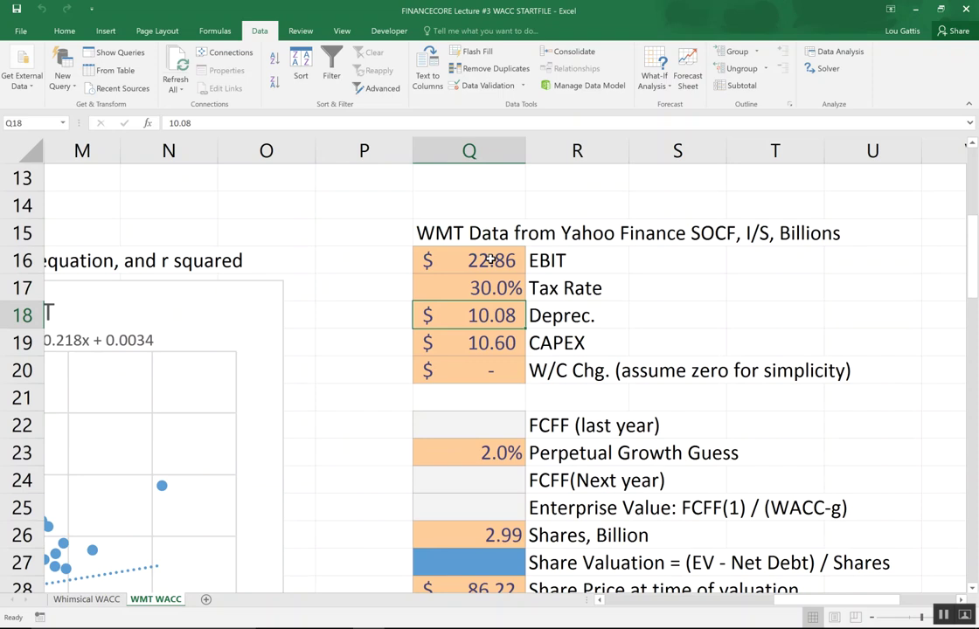
pyautogui.press('Down')
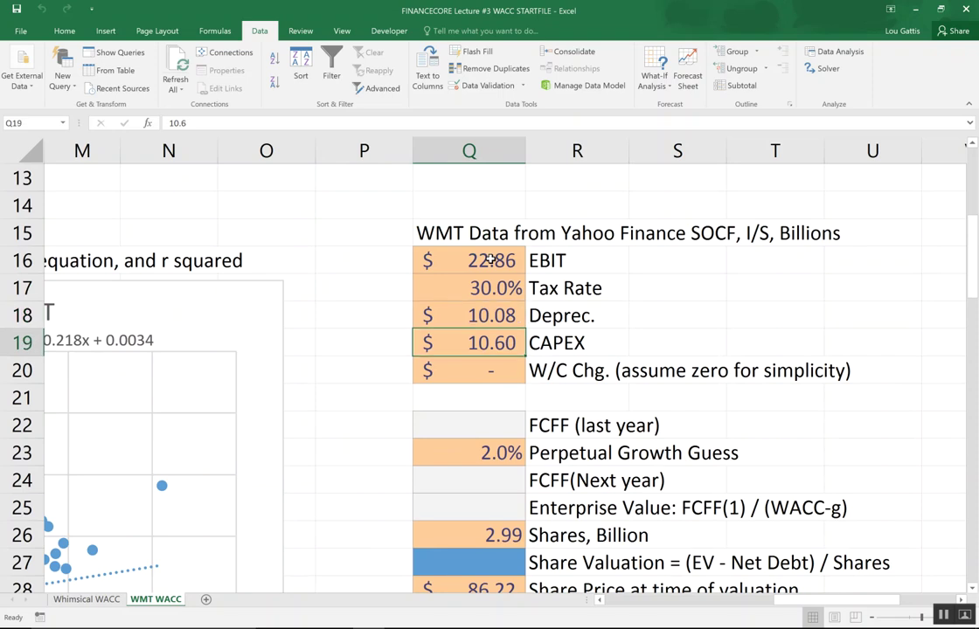
pyautogui.press('Down')
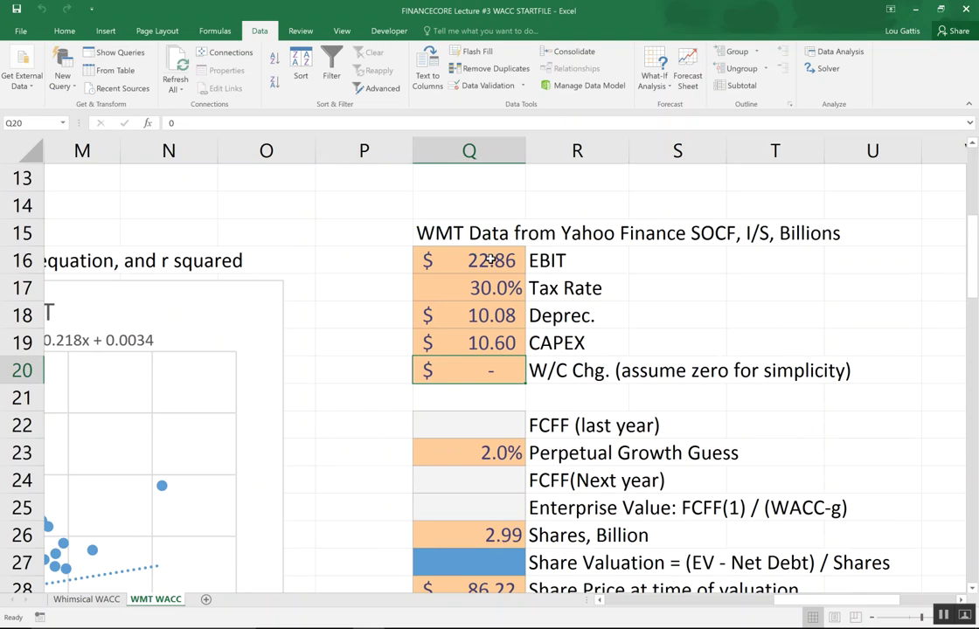
pyautogui.press('Down')
pyautogui.press('Down')
pyautogui.press('Down')
pyautogui.press('Down')
pyautogui.press('Down')
pyautogui.press('Down')
pyautogui.press('Down')
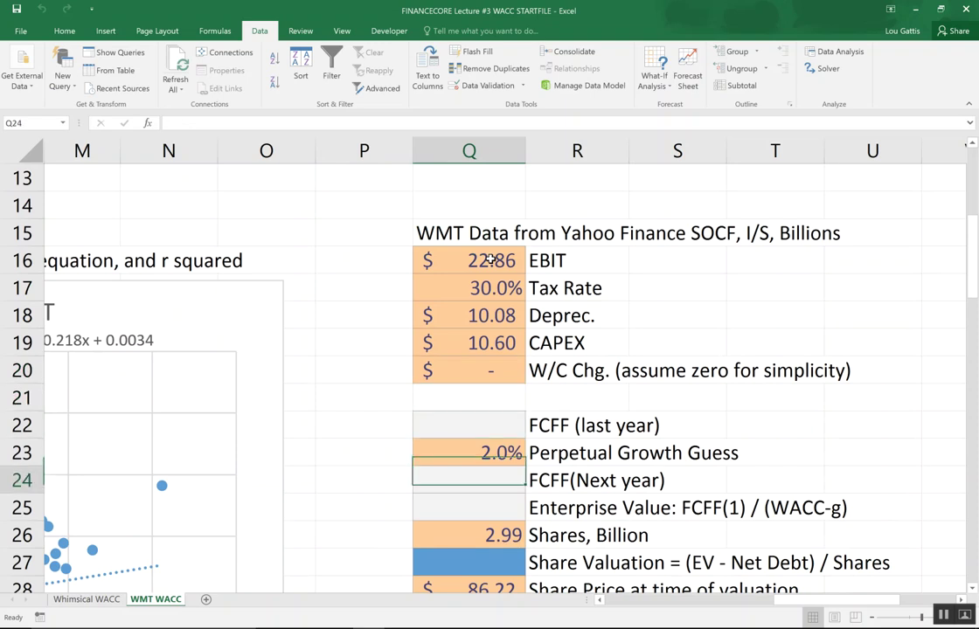
# Step: Enter after-tax EBIT as =Q16*(1-Q17) in the last-year FCFF cell Q22
pyautogui.press('Up')
pyautogui.press('Up')
pyautogui.press('Up')
pyautogui.press('Up')
pyautogui.press('Up')
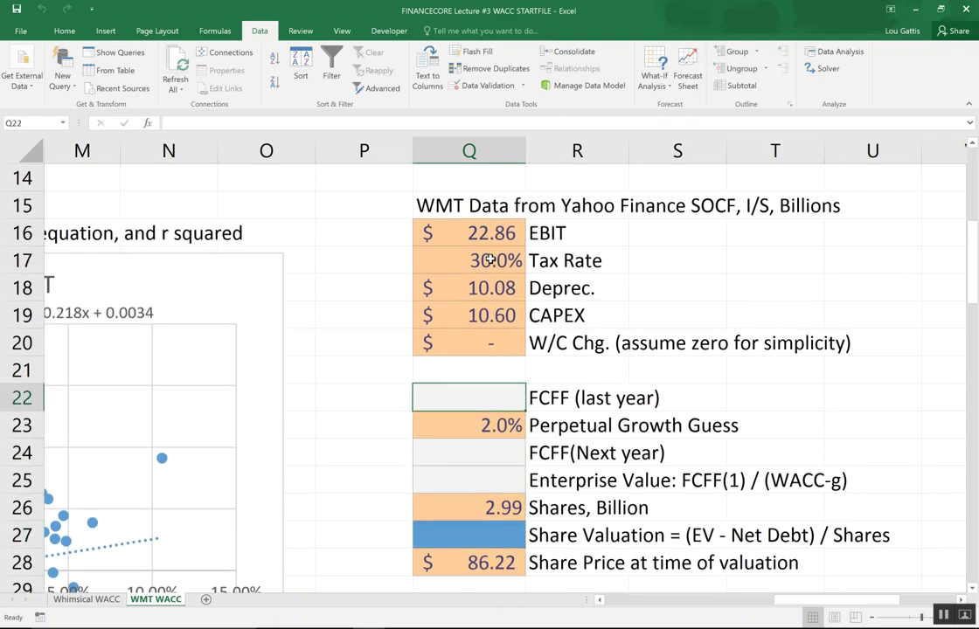
pyautogui.write('=')
pyautogui.press('Up')
pyautogui.press('Up')
pyautogui.press('Up')
pyautogui.press('Up')
pyautogui.press('Up')
pyautogui.press('Up')
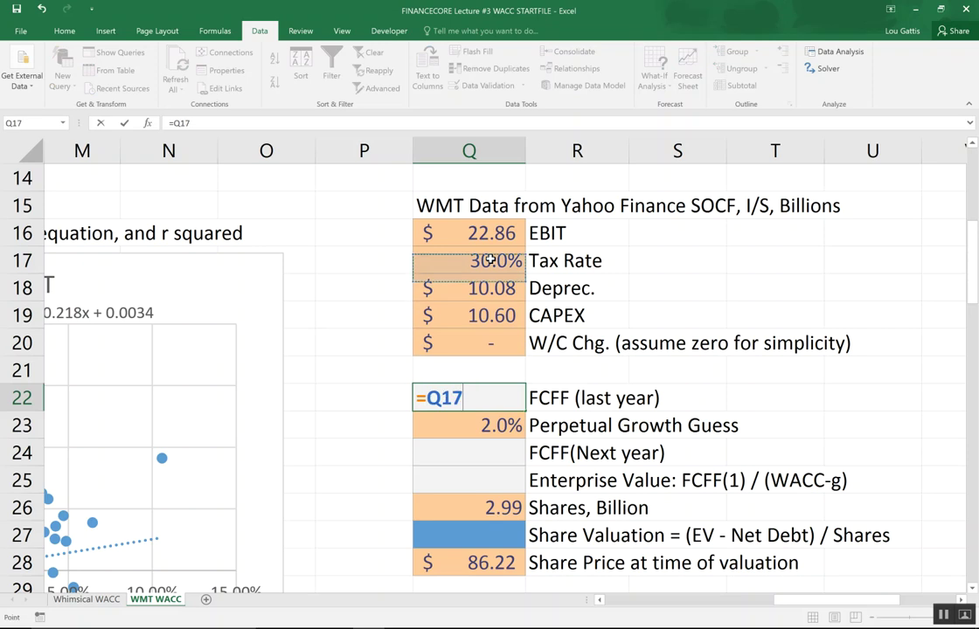
pyautogui.write('*(1-')
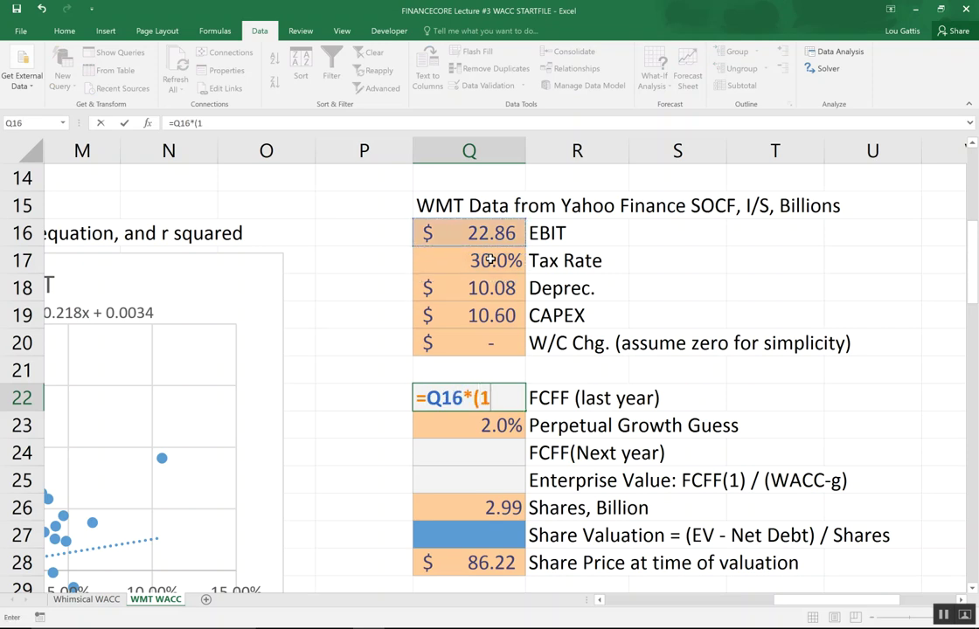
pyautogui.press('Up')
pyautogui.press('Up')
pyautogui.press('Up')
pyautogui.press('Up')
pyautogui.press('Up')
pyautogui.write(')')
pyautogui.press('Return')
# Step: Extend the FCFF formula in Q22 to =Q16*(1-Q17)-Q19+Q18-Q20, covering CAPEX, depreciation and working capital change
pyautogui.press('Up')
pyautogui.press('F2')
pyautogui.write('-')
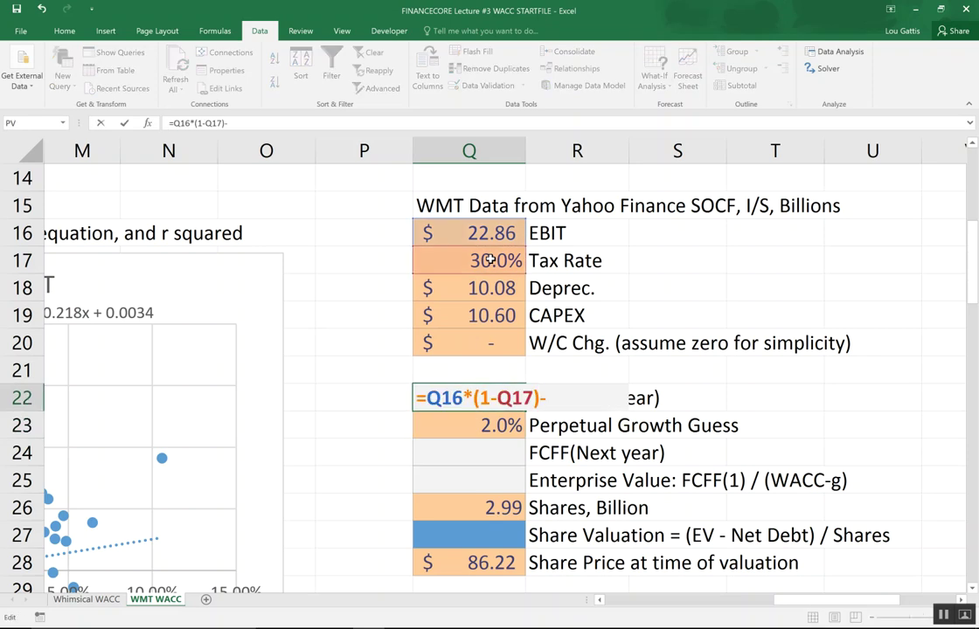
pyautogui.click(456, 311)
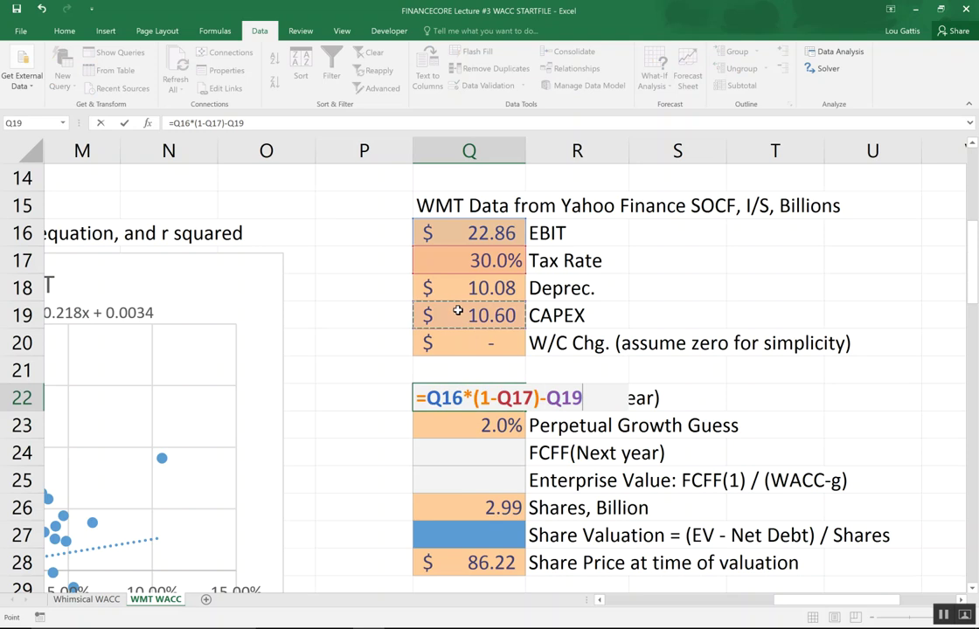
pyautogui.write('+')
pyautogui.click(497, 290)
pyautogui.write('-')
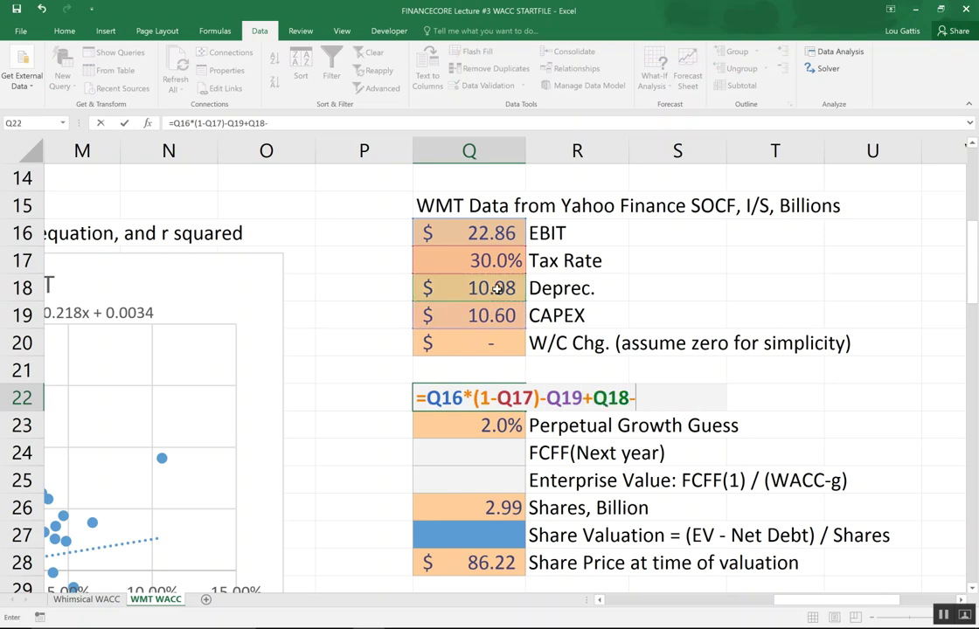
pyautogui.click(473, 341)
pyautogui.press('Return')
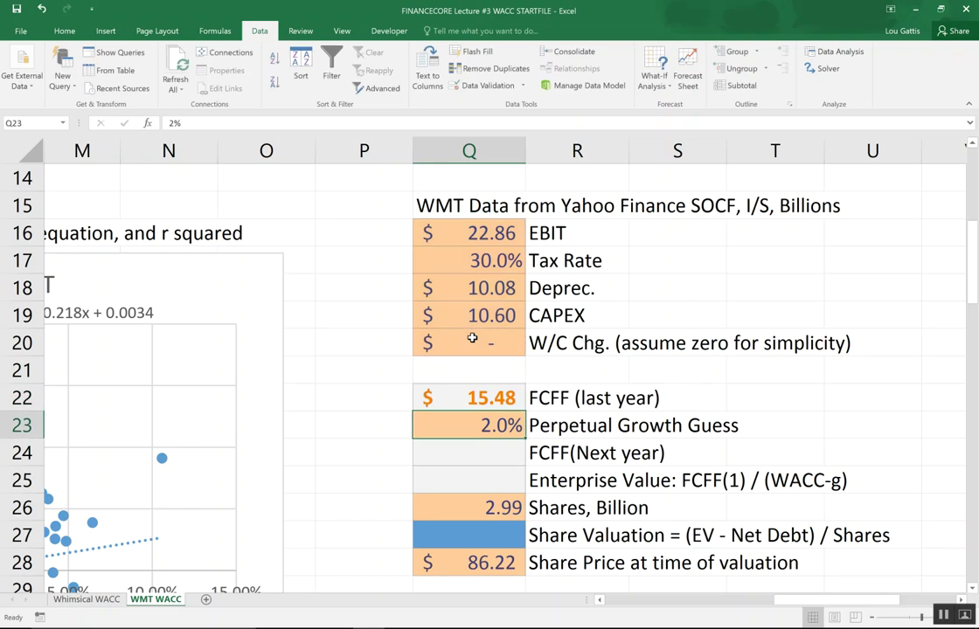
pyautogui.press('Up')
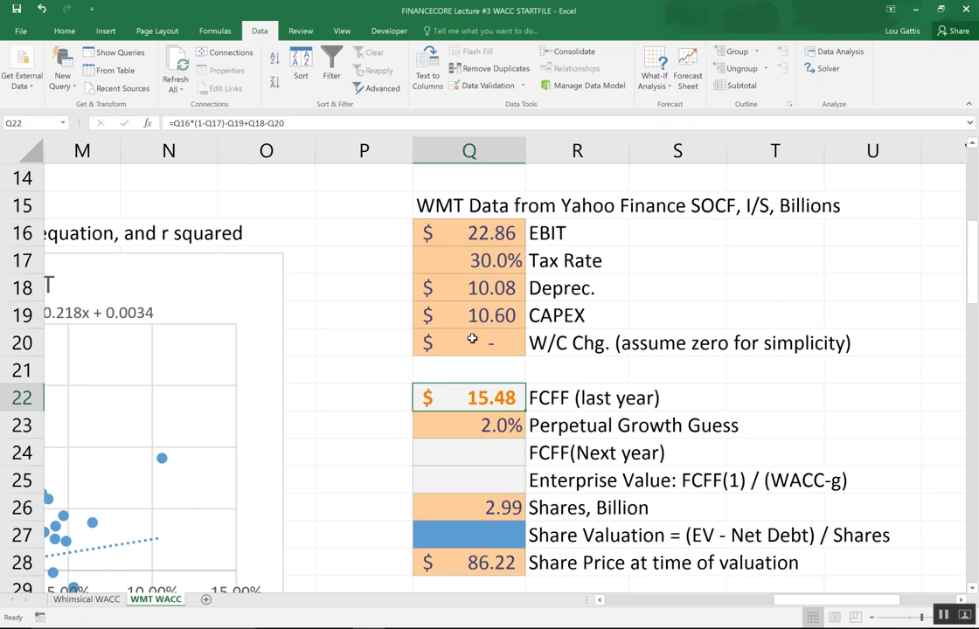
pyautogui.press('Down')
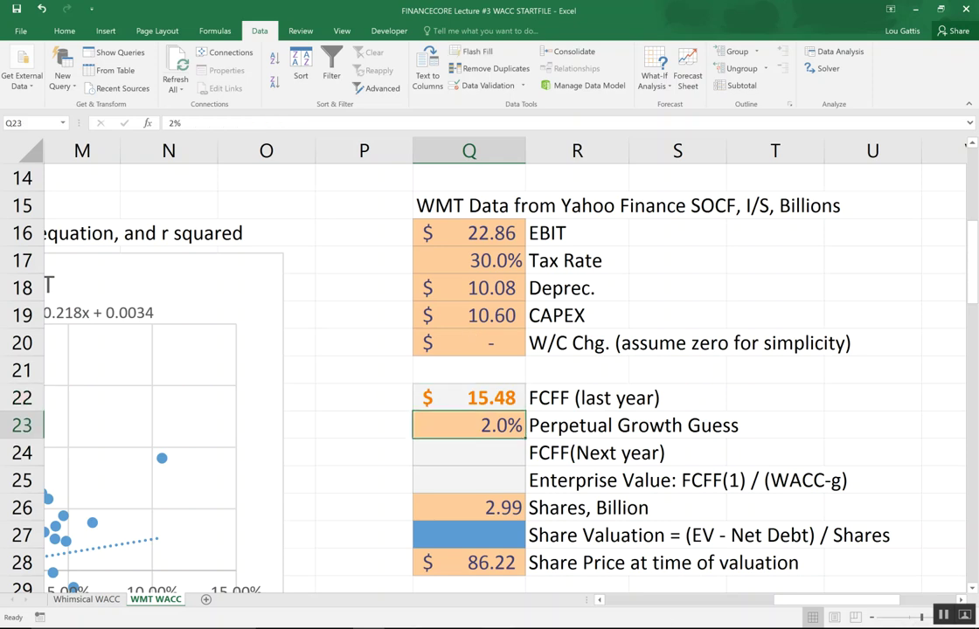
# Step: Enter next year's FCFF in Q24 as =Q22*(1+Q23), growing last year's FCFF by the perpetual growth guess
pyautogui.press('Down')
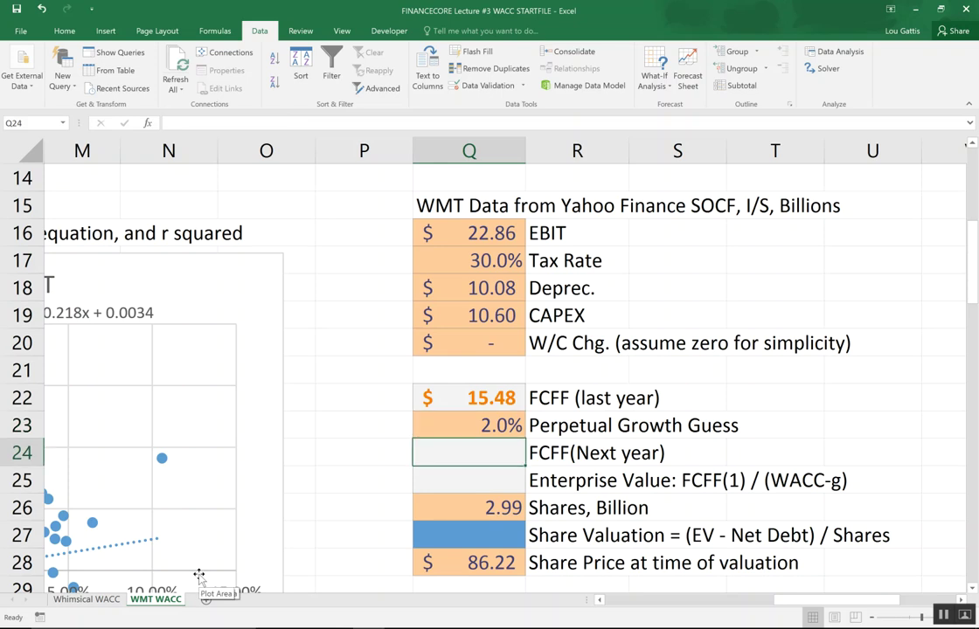
pyautogui.write('=')
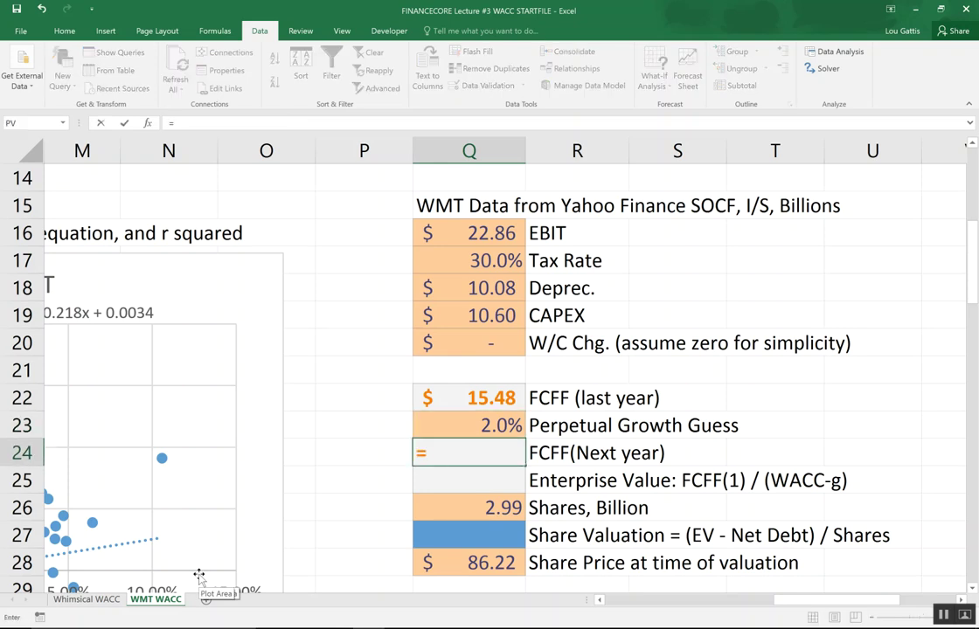
pyautogui.press('Up')
pyautogui.press('Up')
pyautogui.write('*(1+')
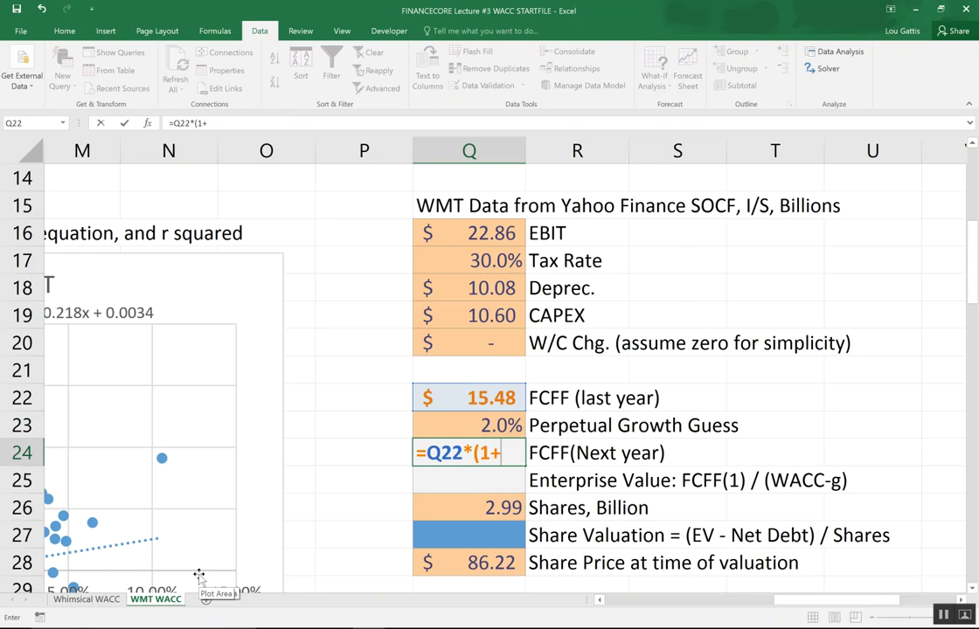
pyautogui.press('Up')
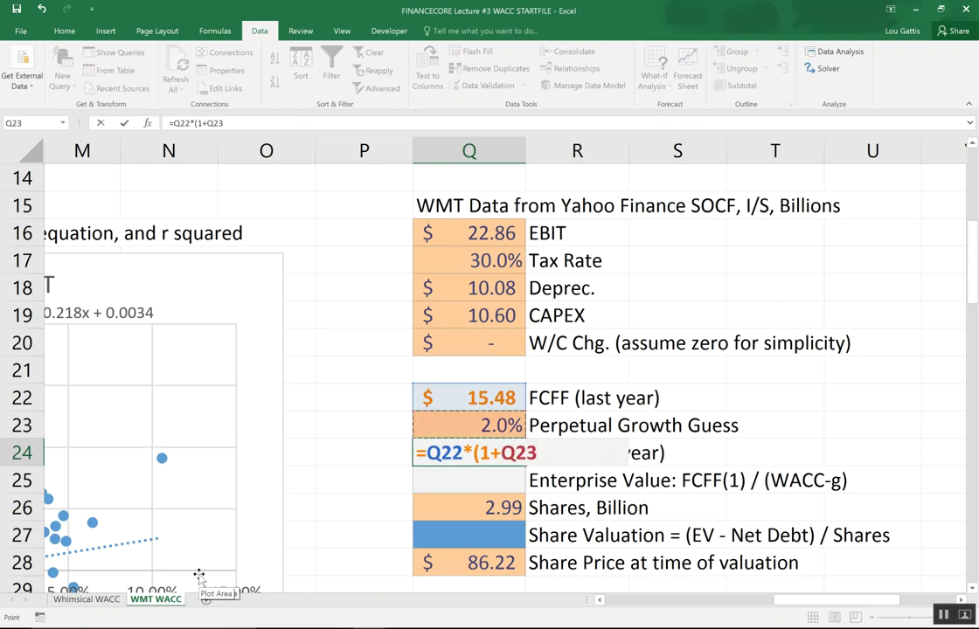
pyautogui.write(')')
pyautogui.hotkey('ctrl', 'Return')
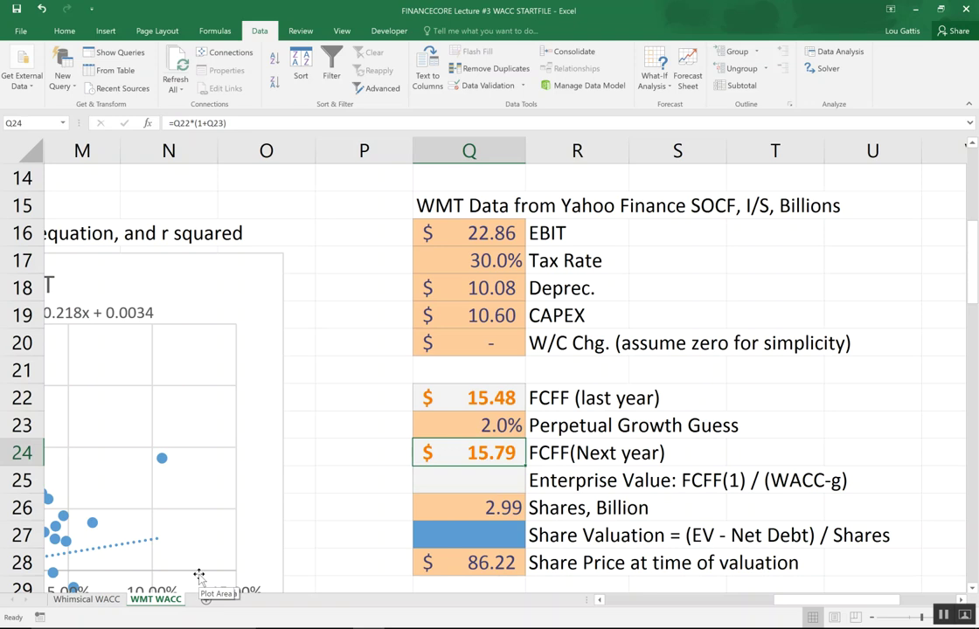
pyautogui.press('F2')
pyautogui.press('Escape')
# Step: Enter the enterprise value in Q25 as =Q24/(K9-Q23), dividing next year's FCFF by WACC less growth
pyautogui.press('Down')
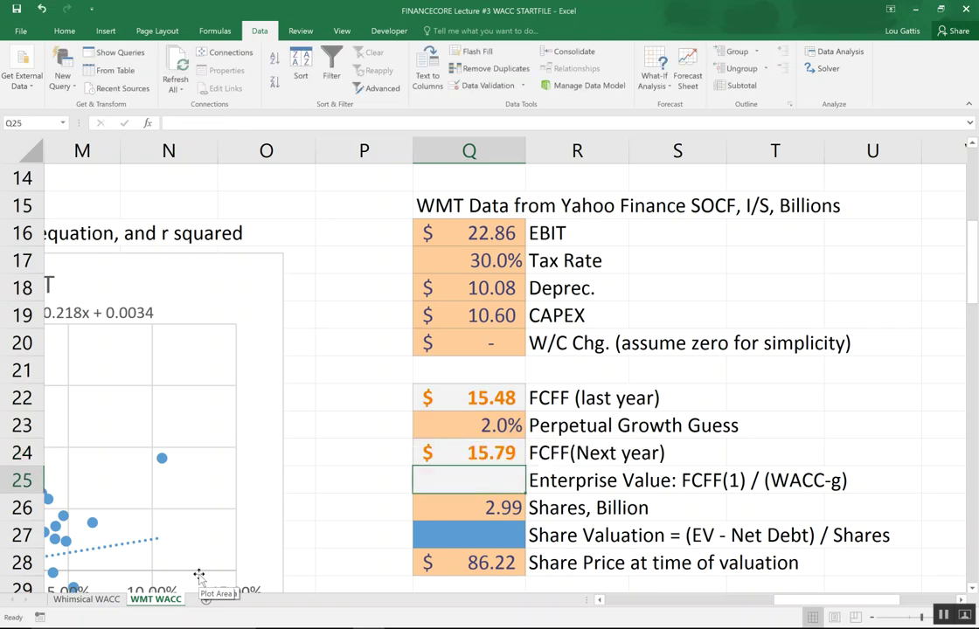
pyautogui.write('=')
pyautogui.press('Up')
pyautogui.write('/')
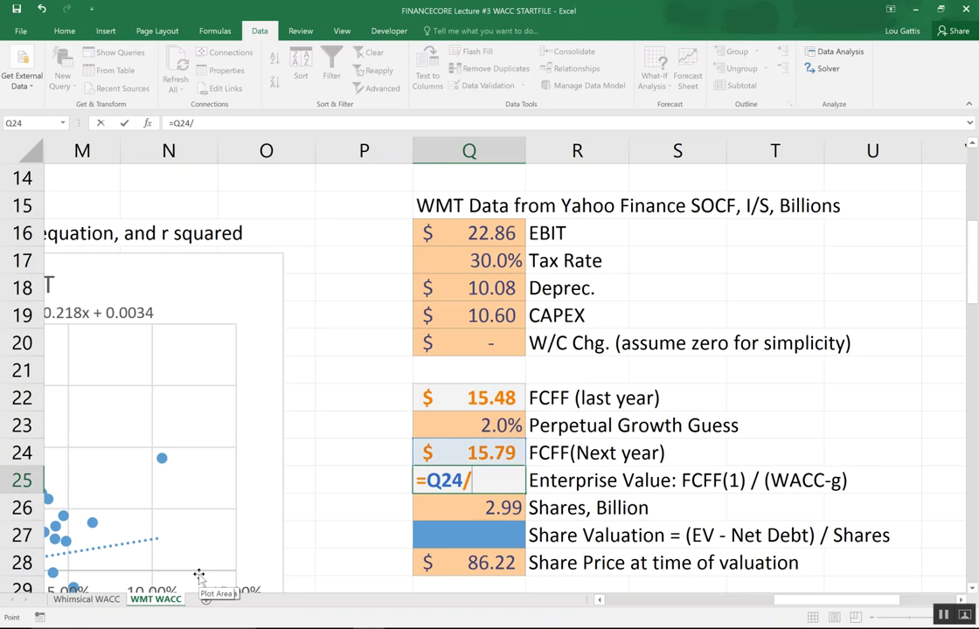
pyautogui.write('(')
pyautogui.moveTo(797, 605); pyautogui.dragTo(614, 607)
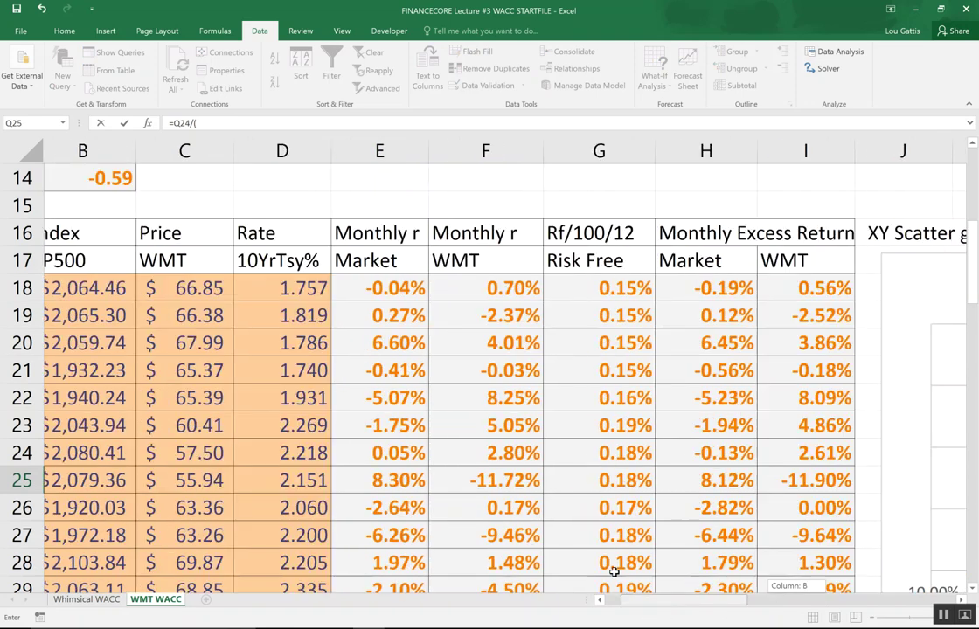
pyautogui.press('pagedown')
pyautogui.moveTo(698, 600); pyautogui.dragTo(890, 610)
pyautogui.scroll(-3, 802, 590)
pyautogui.scroll(1, 797, 589)
pyautogui.scroll(10, 798, 589)
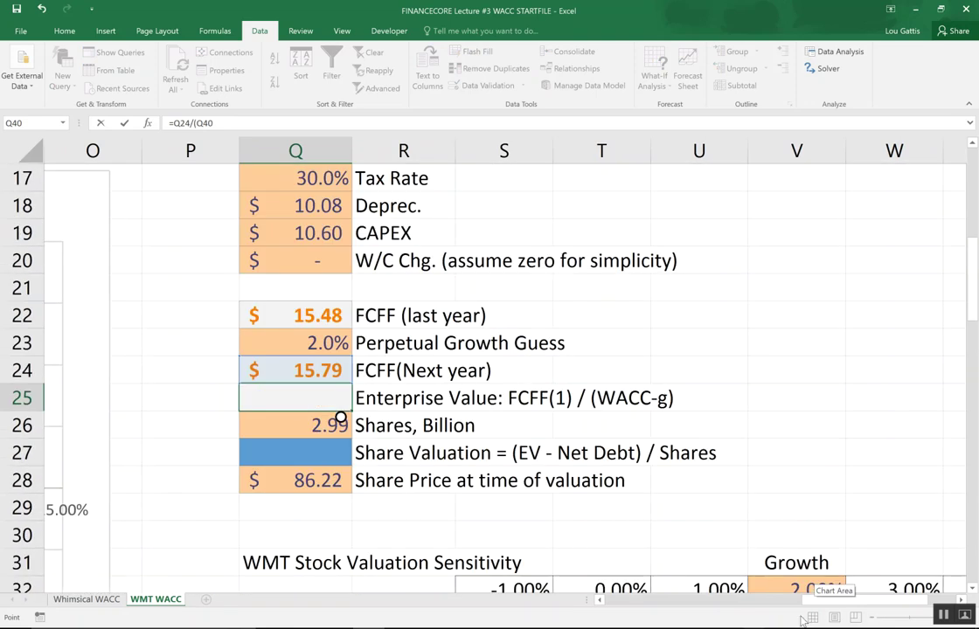
pyautogui.moveTo(864, 602); pyautogui.dragTo(800, 607)
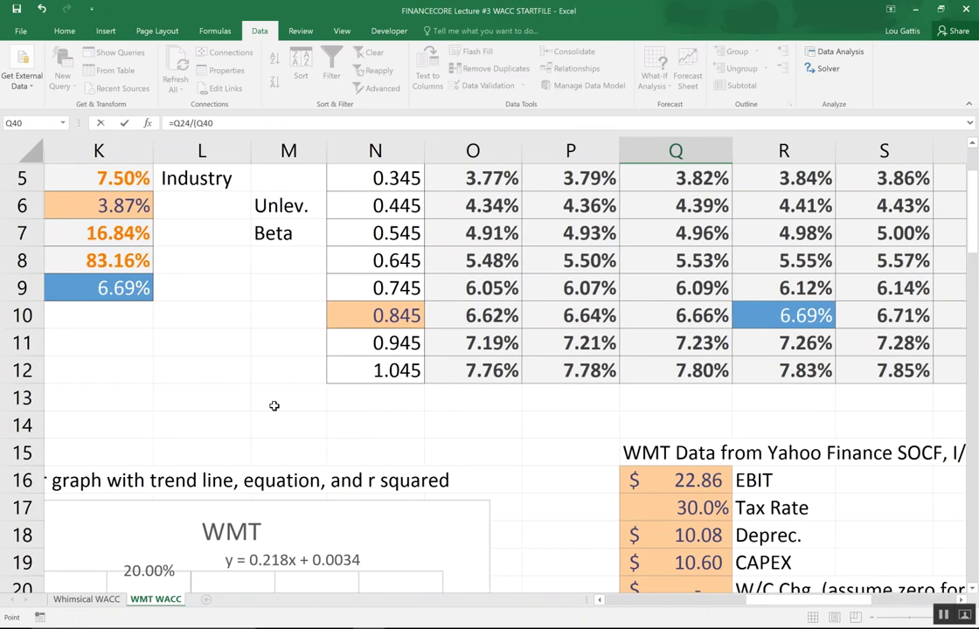
pyautogui.click(138, 292)
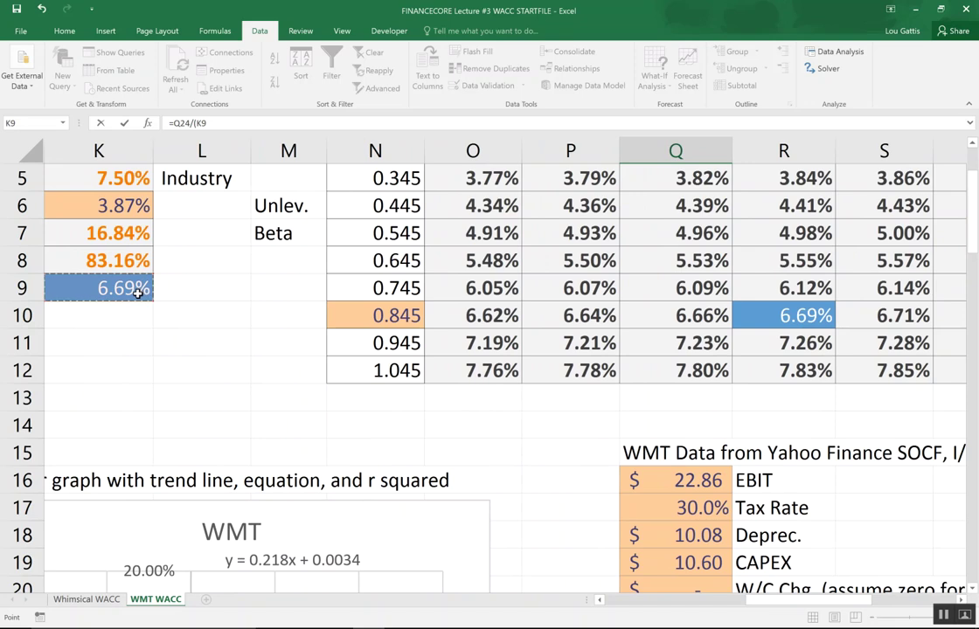
pyautogui.write('-')
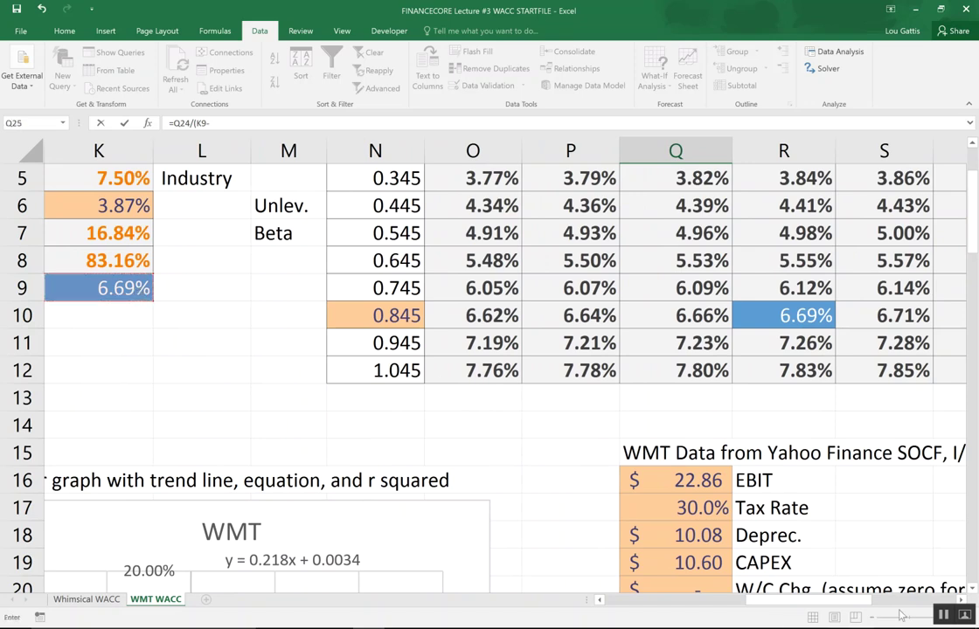
pyautogui.scroll(-3, 682, 489)
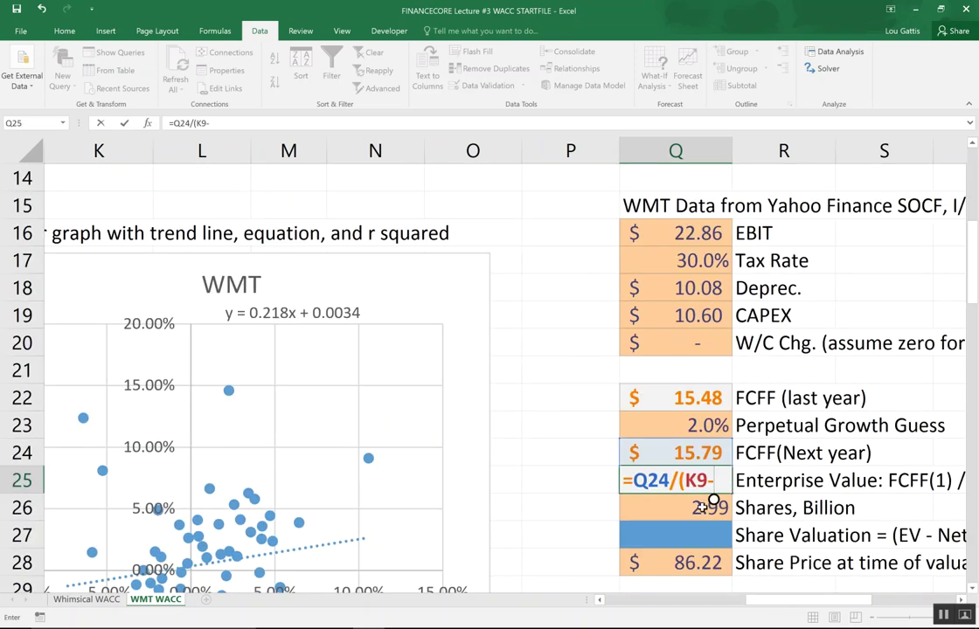
pyautogui.click(710, 428)
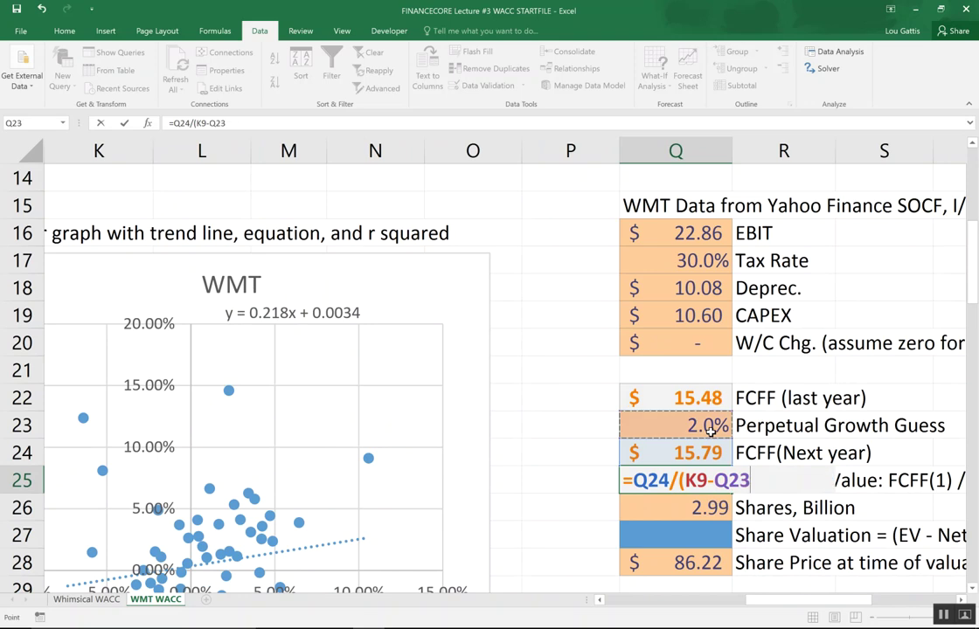
pyautogui.write(')')
pyautogui.press('Return')
# Step: Review the enterprise value formula in Q25 and the share count input in Q26
pyautogui.press('Right')
pyautogui.press('Right')
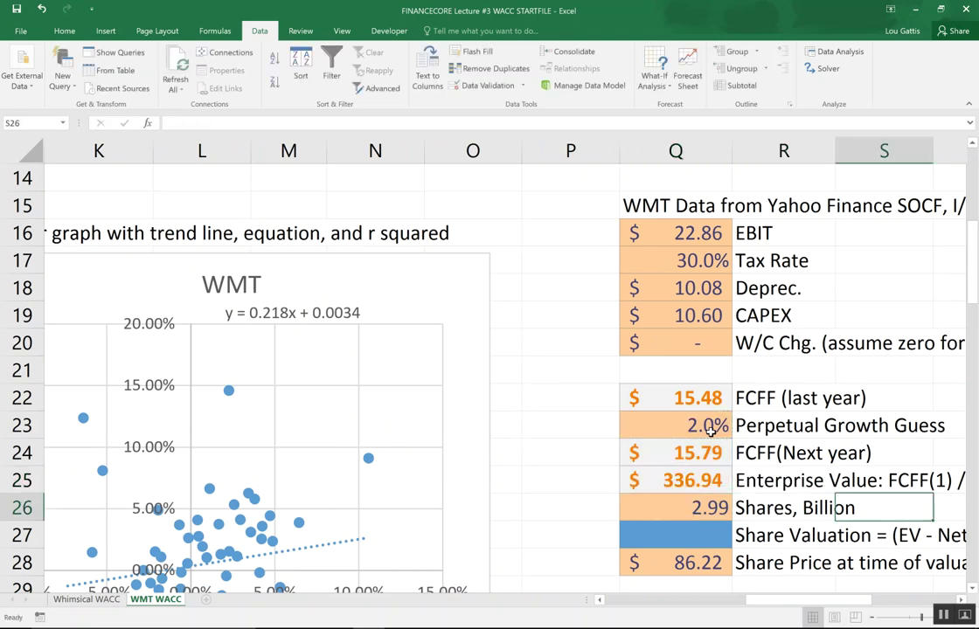
pyautogui.press('Right')
pyautogui.press('Right')
pyautogui.press('Right')
pyautogui.press('Left')
pyautogui.press('Left')
pyautogui.press('Left')
pyautogui.press('Left')
pyautogui.press('Left')
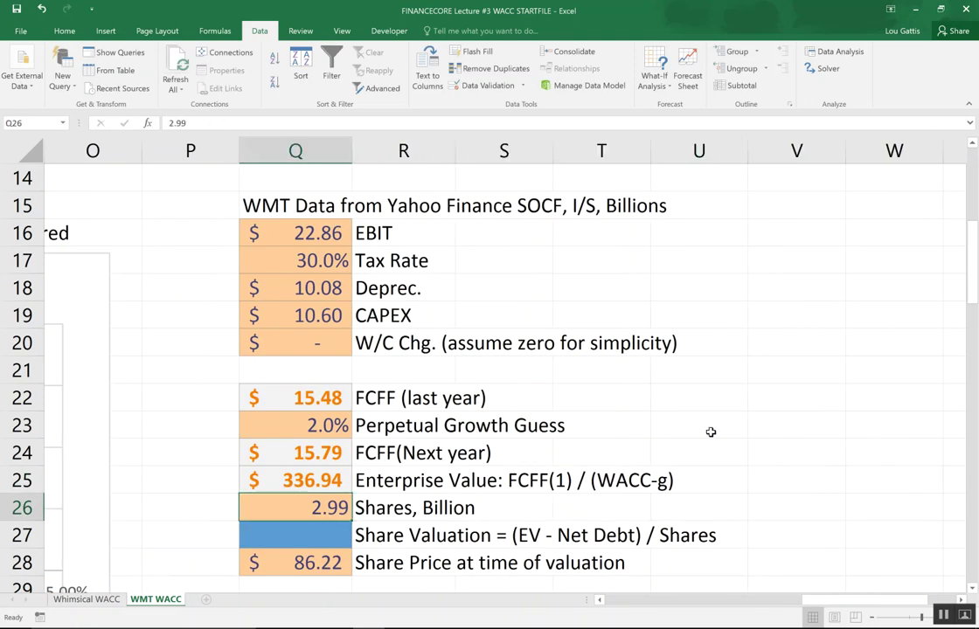
pyautogui.press('Up')
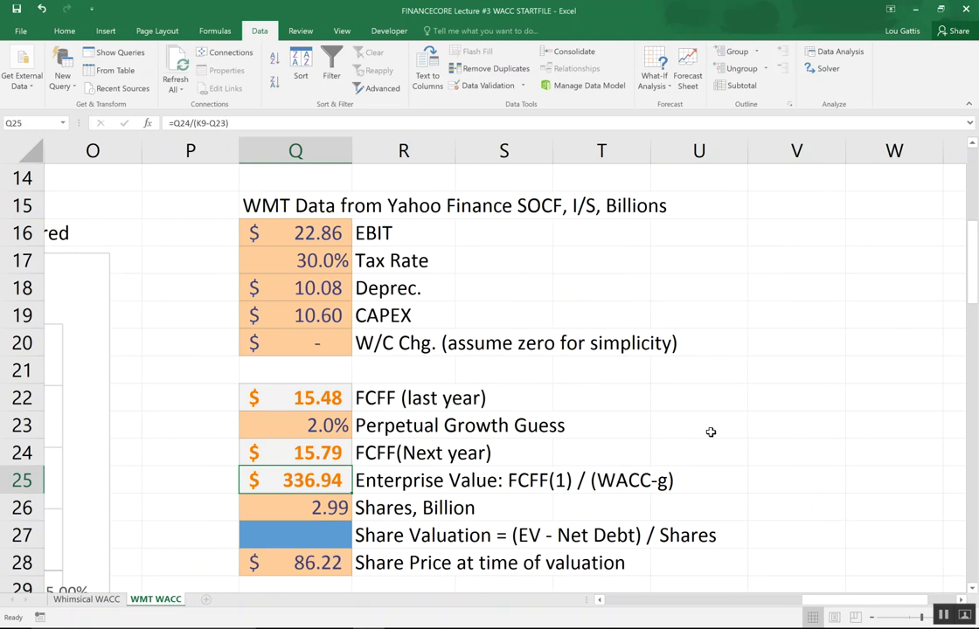
pyautogui.press('F2')
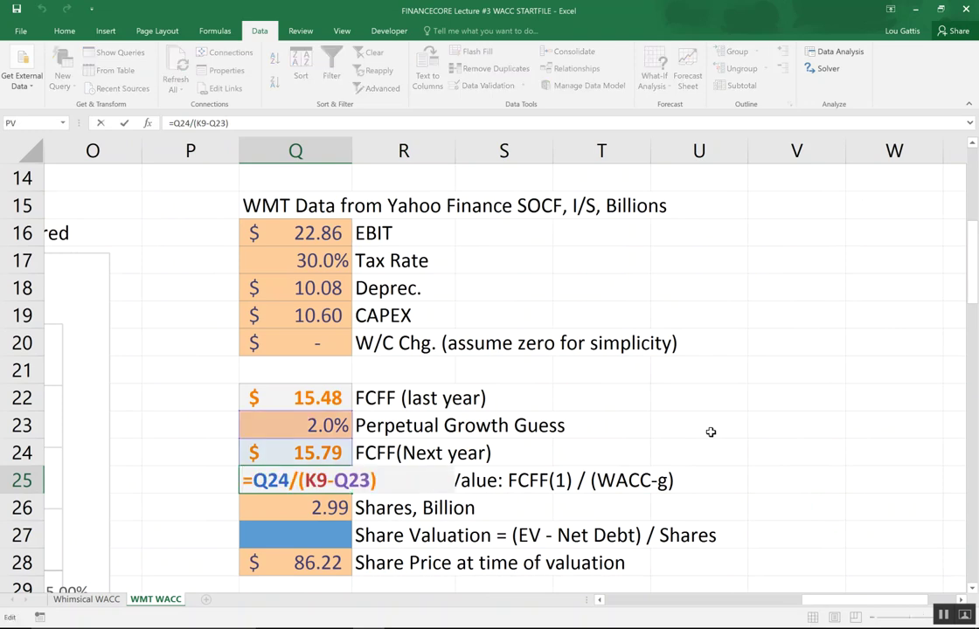
pyautogui.press('Return')
pyautogui.press('F2')
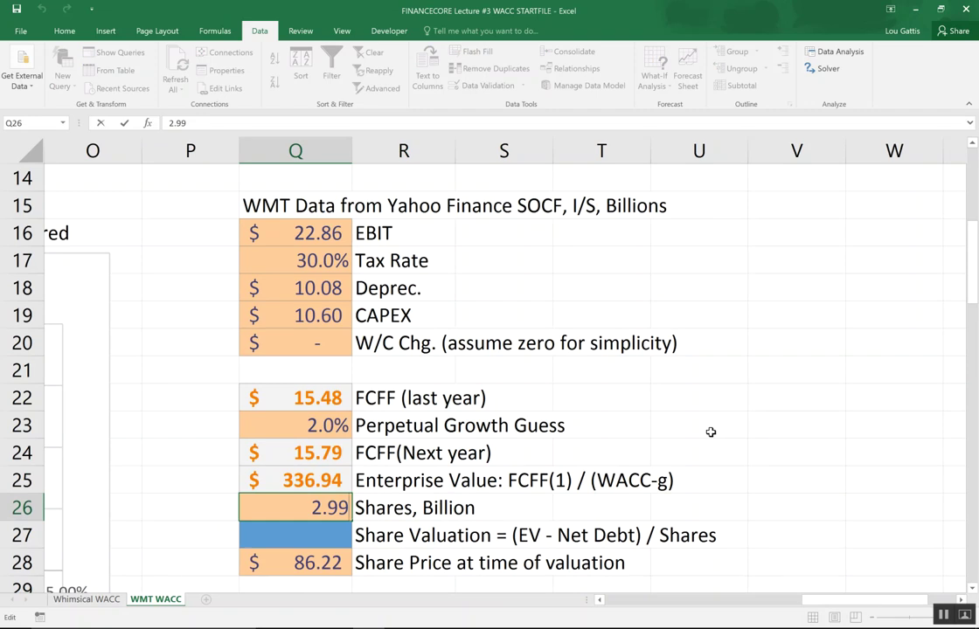
pyautogui.click(323, 546)
pyautogui.write('=')
pyautogui.press('Up')
pyautogui.press('Up')
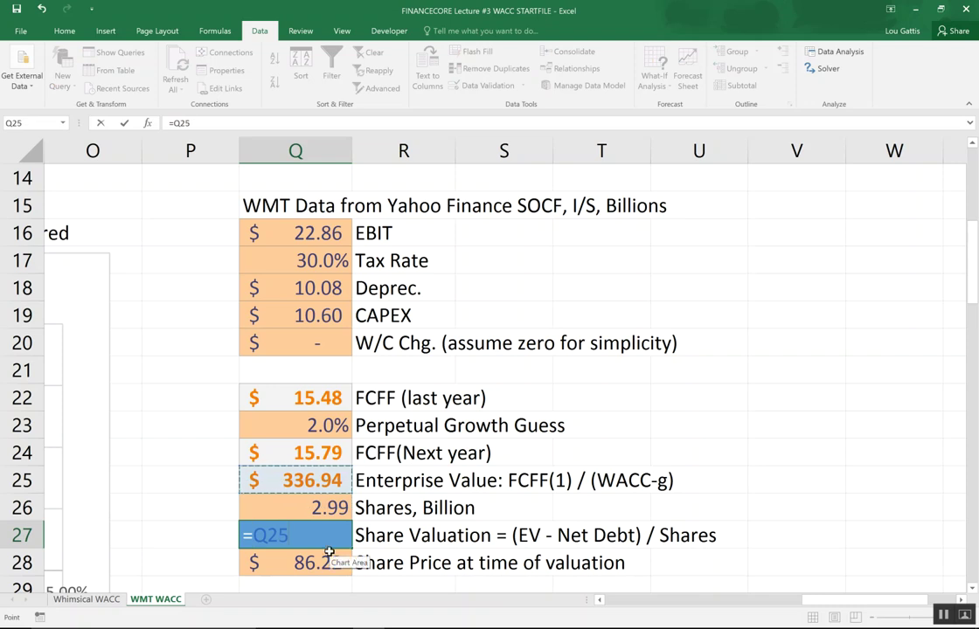
pyautogui.press('Escape')
# Step: Enter the share valuation in Q27 as =(Q25-H6)/Q26, subtracting net debt from enterprise value and dividing by shares
pyautogui.write('=(')
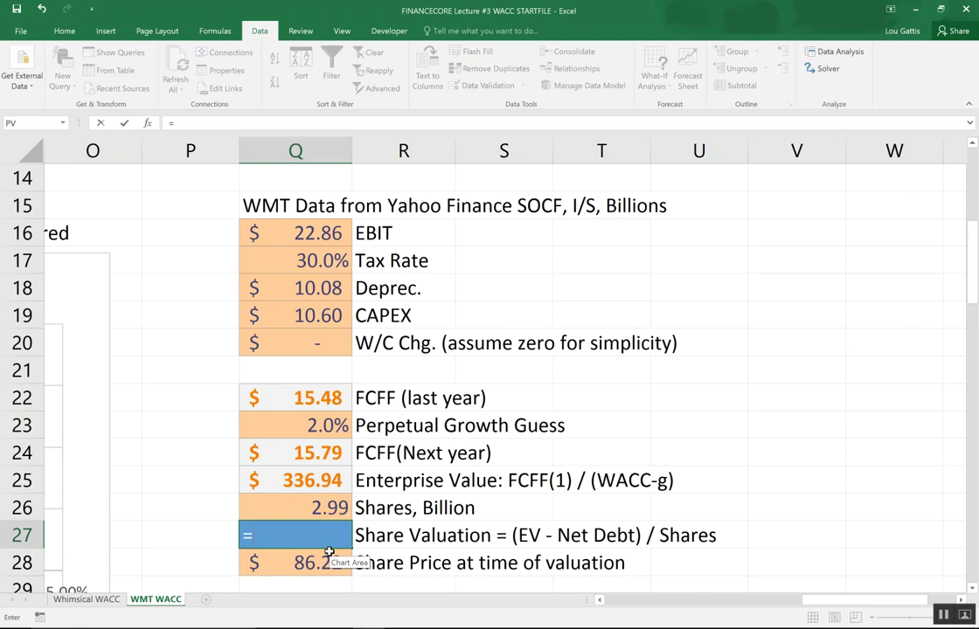
pyautogui.click(331, 482)
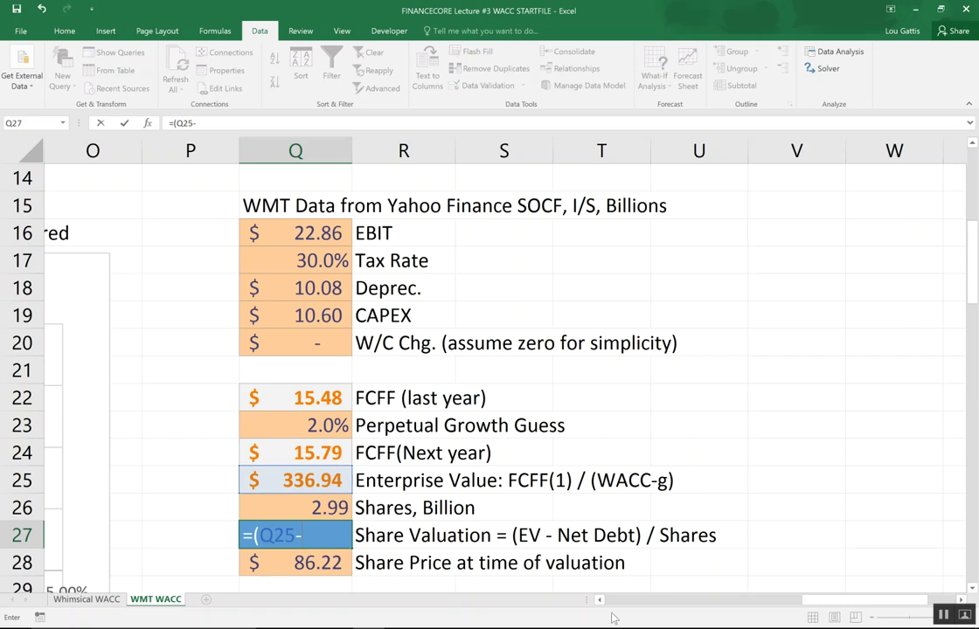
pyautogui.moveTo(699, 600); pyautogui.dragTo(477, 609)
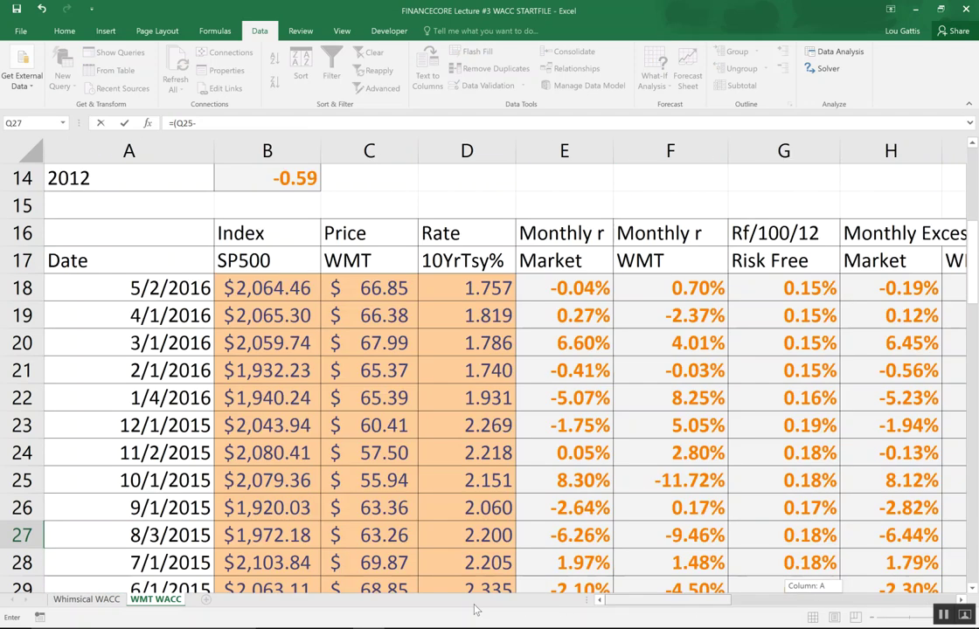
pyautogui.scroll(5, 368, 357)
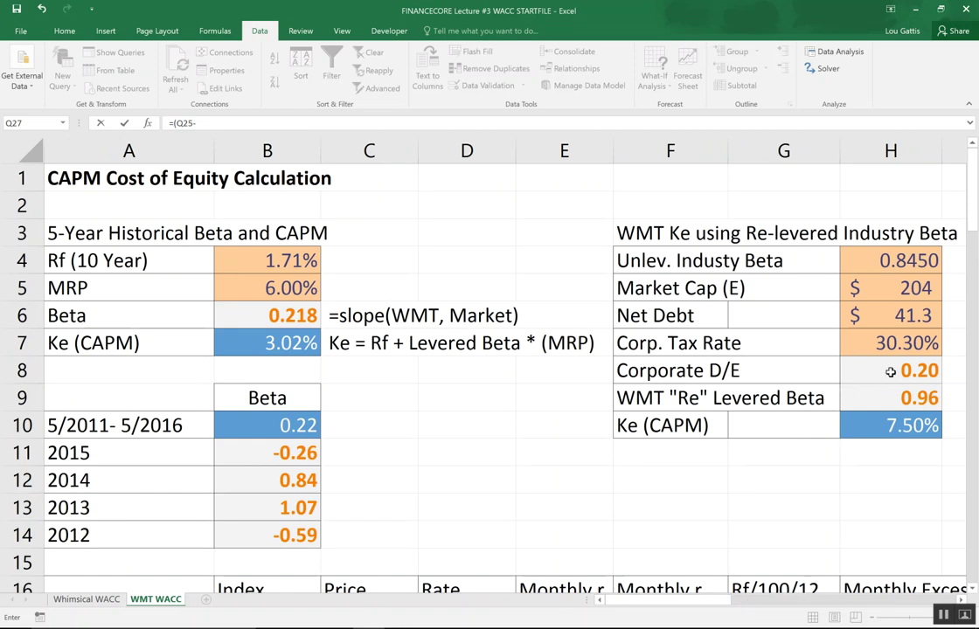
pyautogui.click(918, 318)
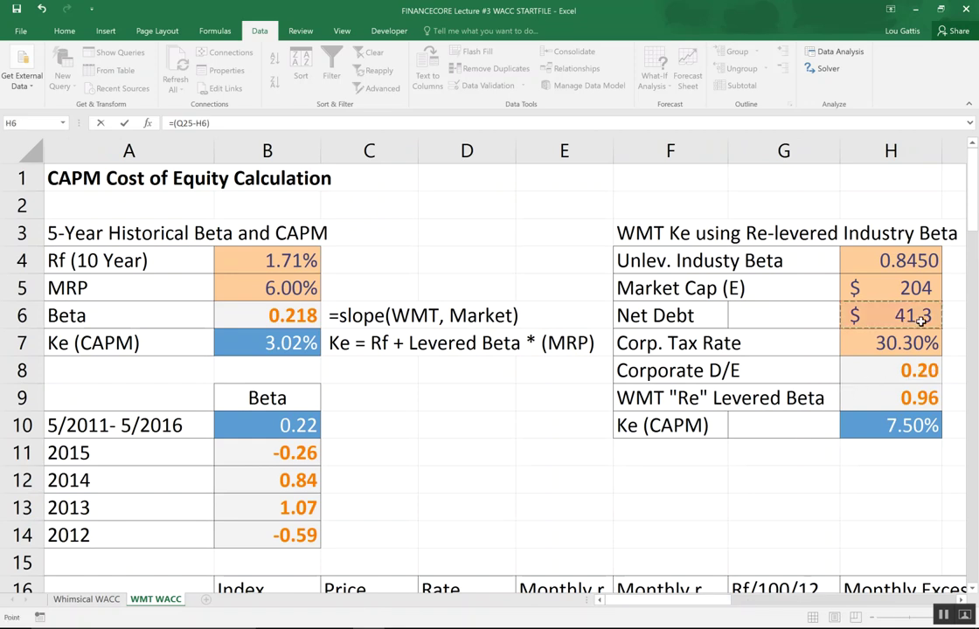
pyautogui.write(')/')
pyautogui.press('Right')
pyautogui.press('Right')
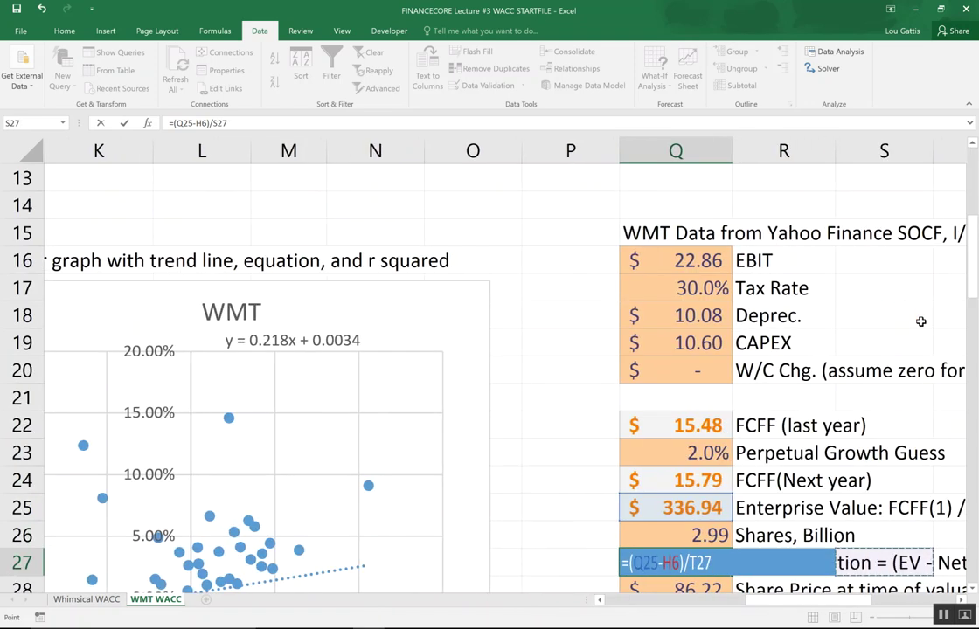
pyautogui.press('Right')
pyautogui.press('Right')
pyautogui.press('Down')
pyautogui.press('Down')
pyautogui.press('Down')
pyautogui.press('Down')
pyautogui.press('Up')
pyautogui.press('Up')
pyautogui.press('Up')
pyautogui.press('Left')
pyautogui.press('Left')
pyautogui.press('Left')
pyautogui.press('Left')
pyautogui.press('Up')
pyautogui.press('Up')
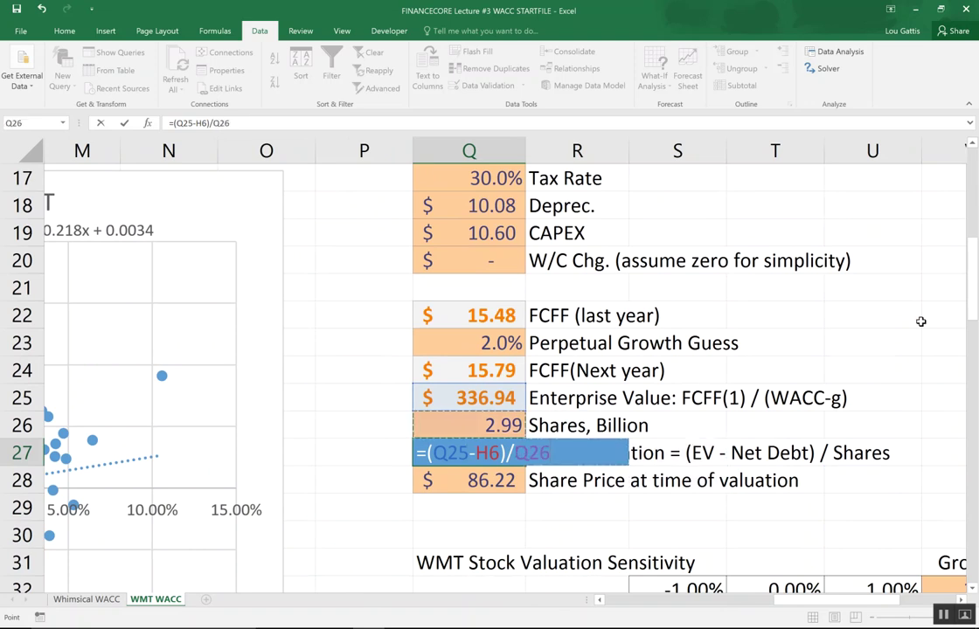
pyautogui.press('Return')
# Step: Check the cell references in the share valuation formula in Q27 against its label
pyautogui.press('Up')
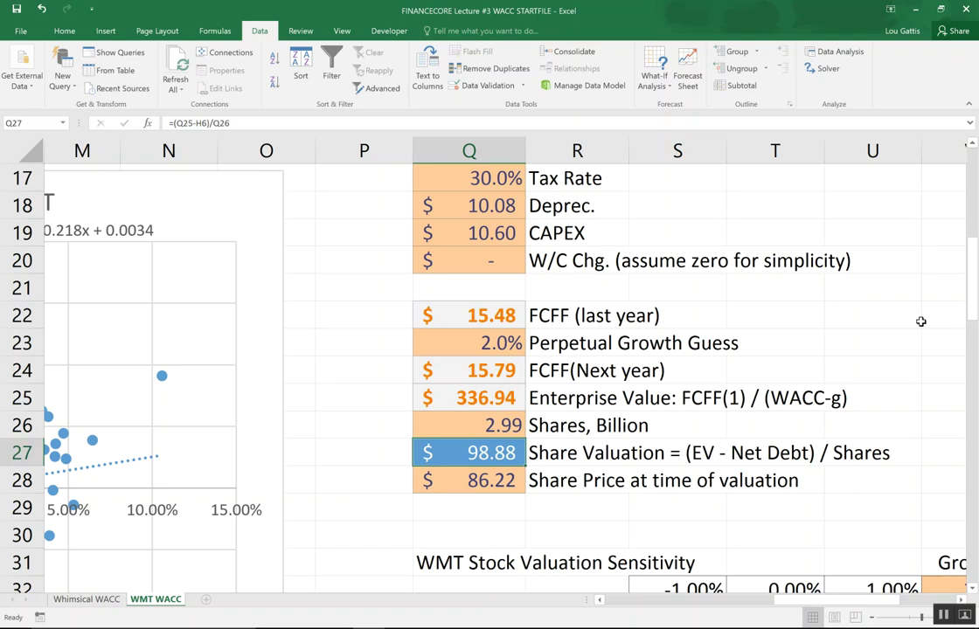
pyautogui.press('F2')
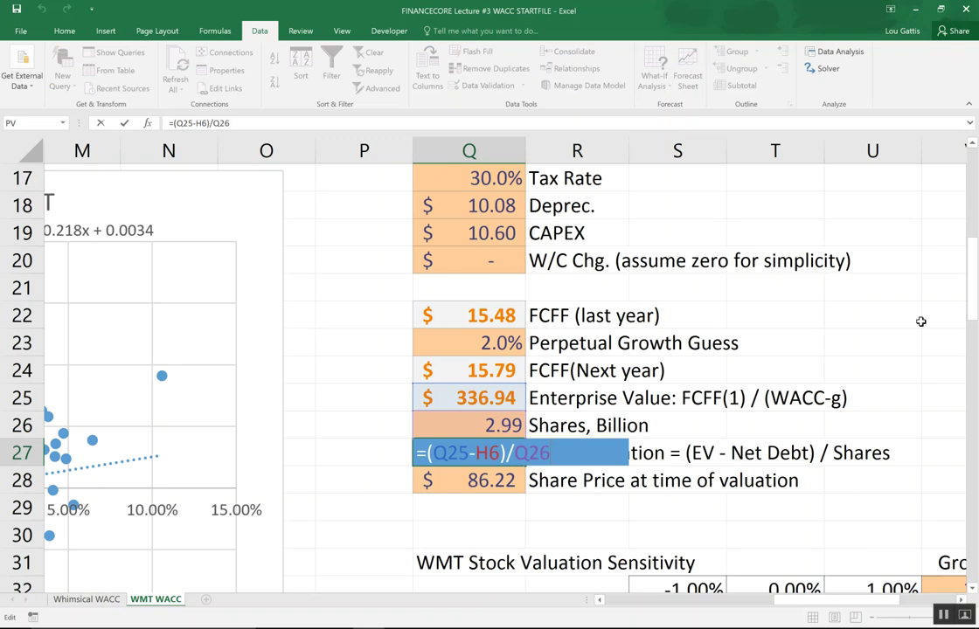
pyautogui.hotkey('ctrl', 'Return')
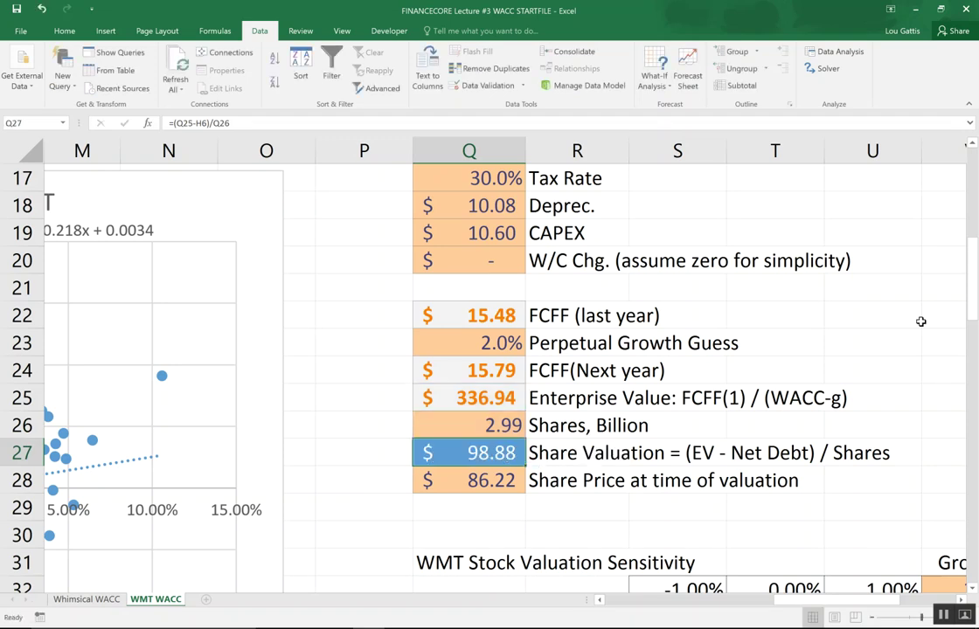
pyautogui.press('F2')
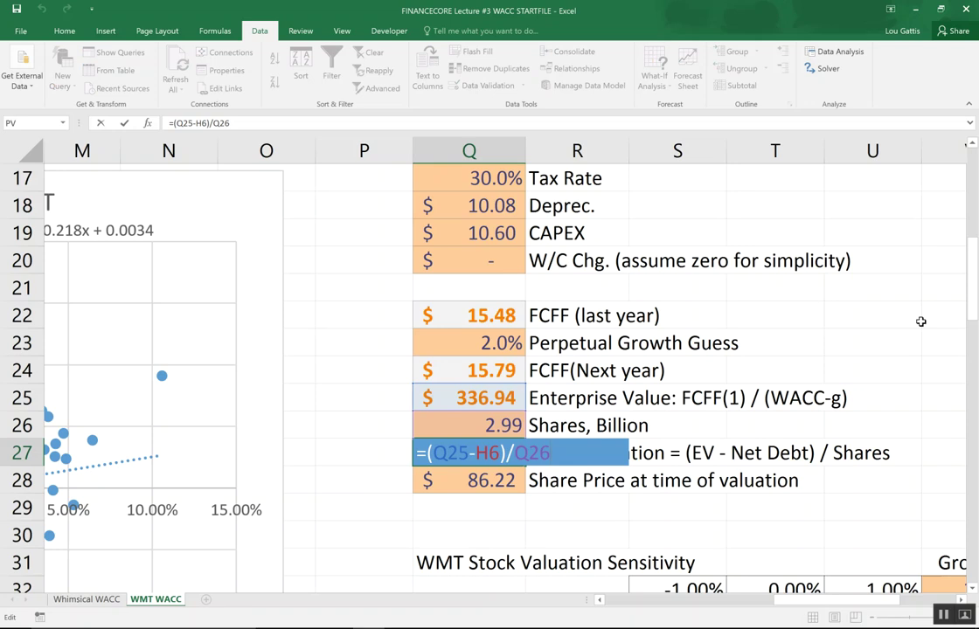
pyautogui.press('Escape')
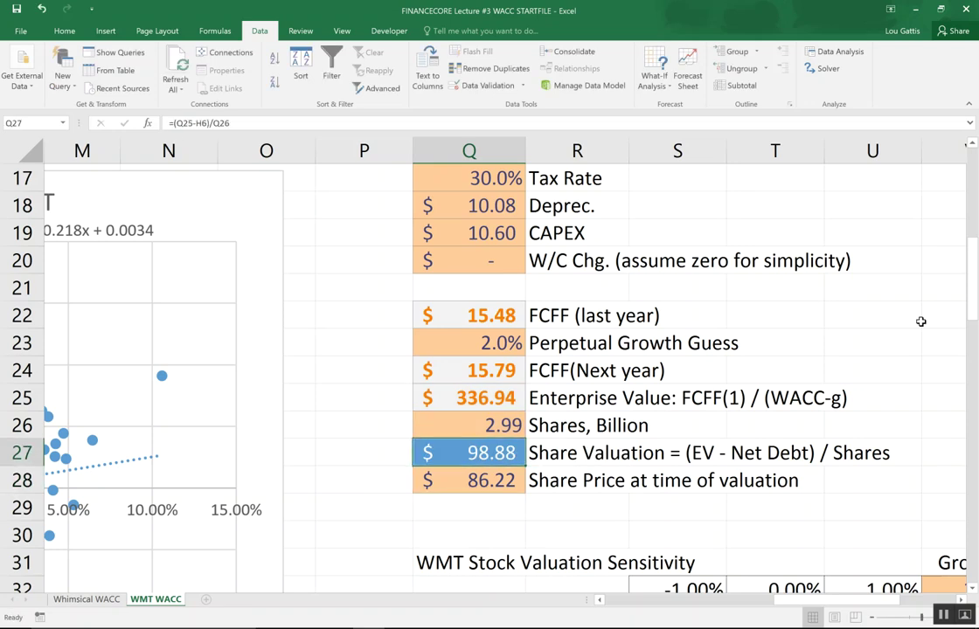
# Step: Examine the WMT Stock Valuation Sensitivity table, its growth rates in row 32, WACC values in column R and goal seek rows 43 and 44
pyautogui.press('Down')
pyautogui.press('Down')
pyautogui.press('Down')
pyautogui.press('Down')
pyautogui.press('Down')
pyautogui.press('Down')
pyautogui.press('Down')
pyautogui.press('Down')
pyautogui.press('Down')
pyautogui.press('Down')
pyautogui.press('Down')
pyautogui.press('Down')
pyautogui.press('Down')
pyautogui.press('Down')
pyautogui.press('Down')
pyautogui.press('Down')
pyautogui.press('Down')
pyautogui.press('Down')
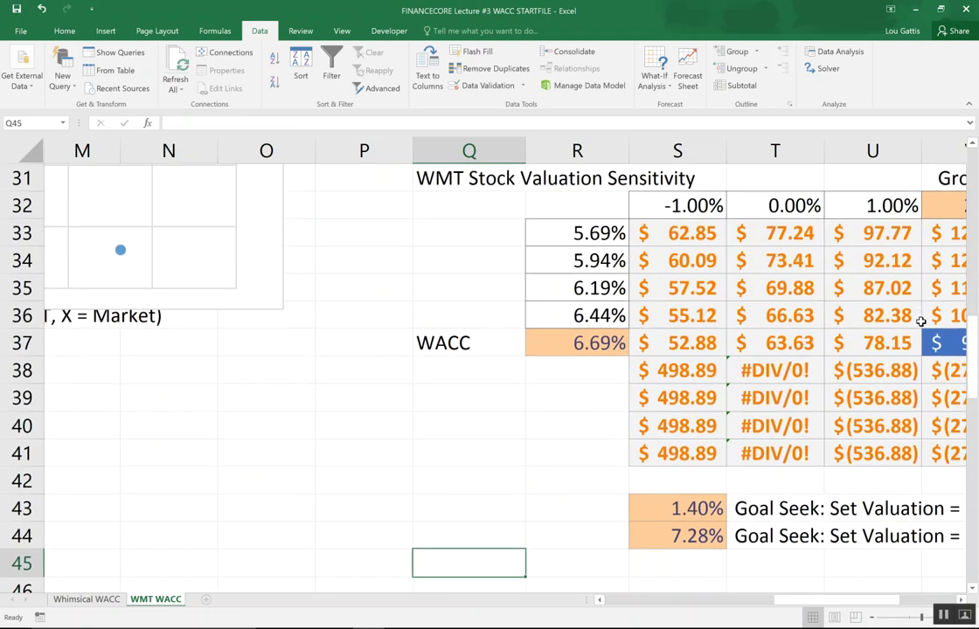
pyautogui.press('Right')
pyautogui.press('Right')
pyautogui.press('Right')
pyautogui.press('Right')
pyautogui.press('Right')
pyautogui.press('Right')
pyautogui.press('Right')
# Step: Switch to the running PowerPoint slide show and advance to slide 23, WMT Growth Perpetuity Valuation
pyautogui.click(301, 367)
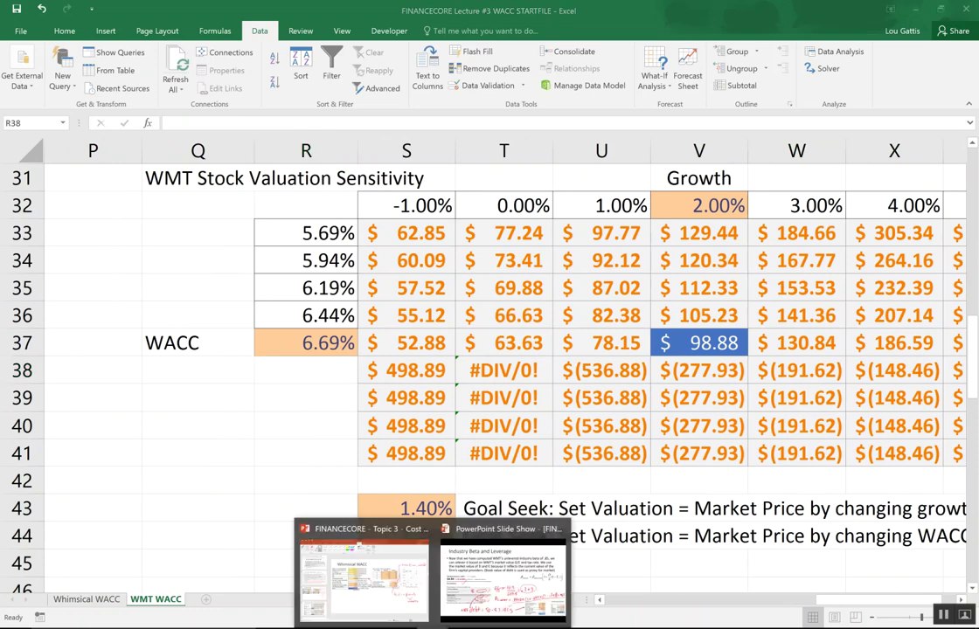
pyautogui.click(490, 573)
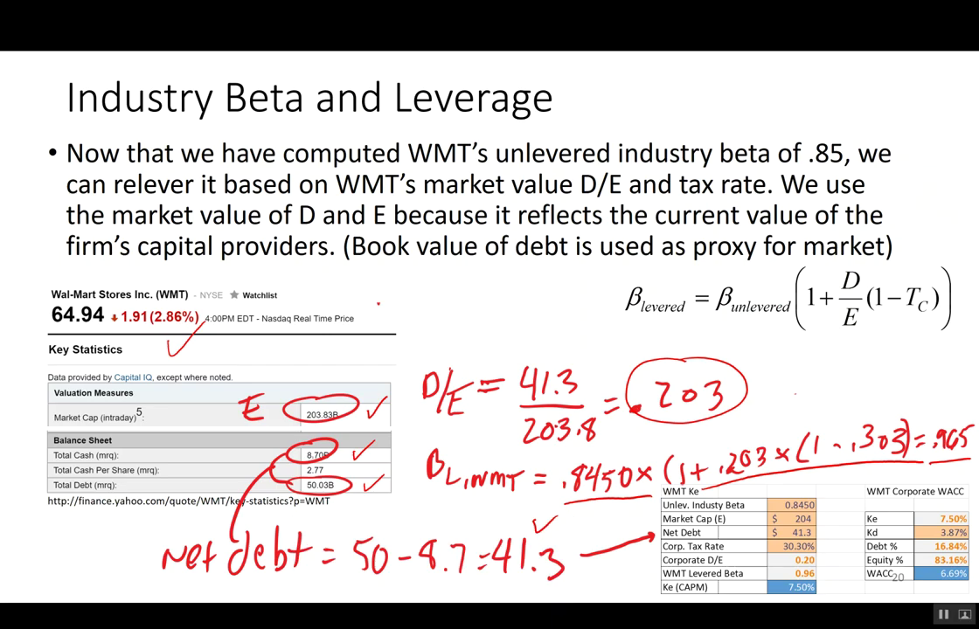
pyautogui.press('Right')
pyautogui.press('Right')
pyautogui.press('Right')
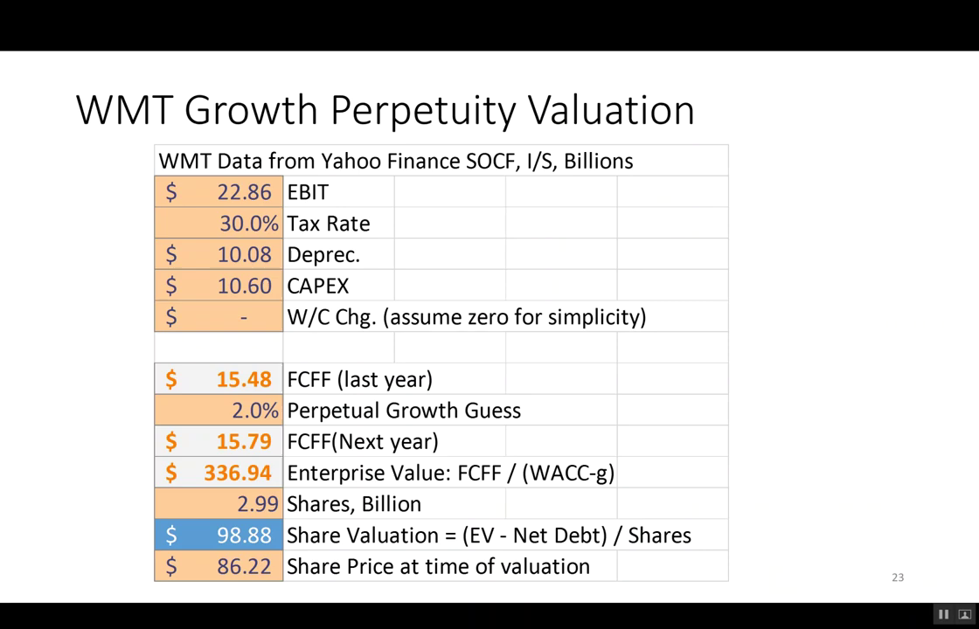